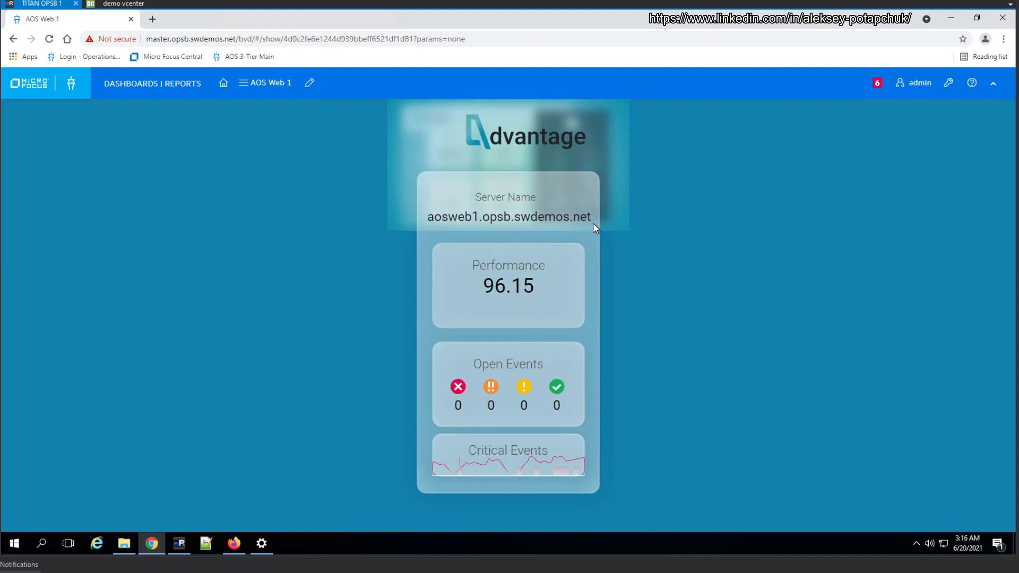
# Open the AOS Shop Cluster-Drilldown dashboard
pyautogui.click(258, 83)
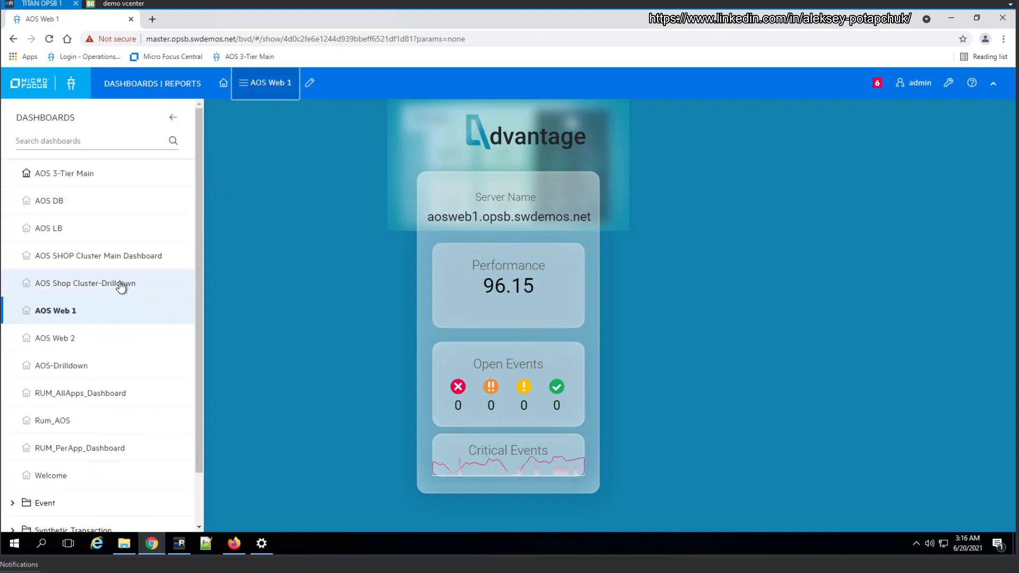
pyautogui.click(120, 283)
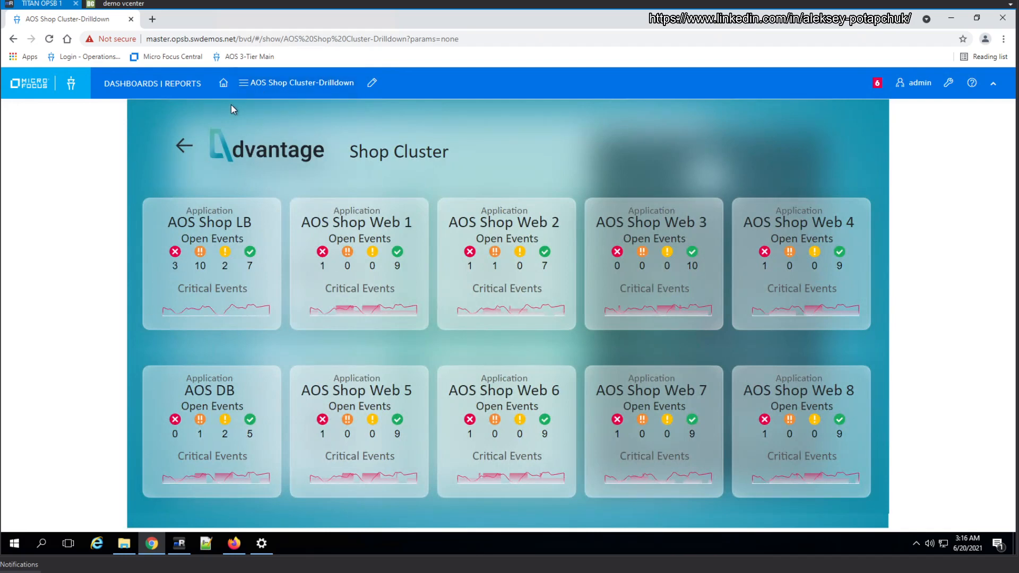
# Switch to Operations Bridge Manager in Firefox and open its BVD Data Forwarding administration page
pyautogui.click(234, 543)
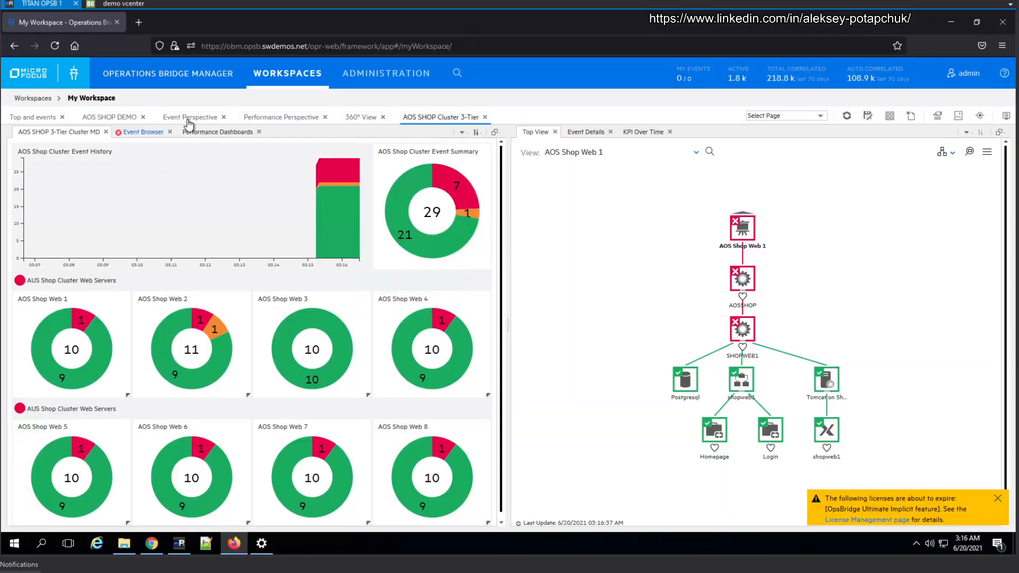
pyautogui.click(378, 77)
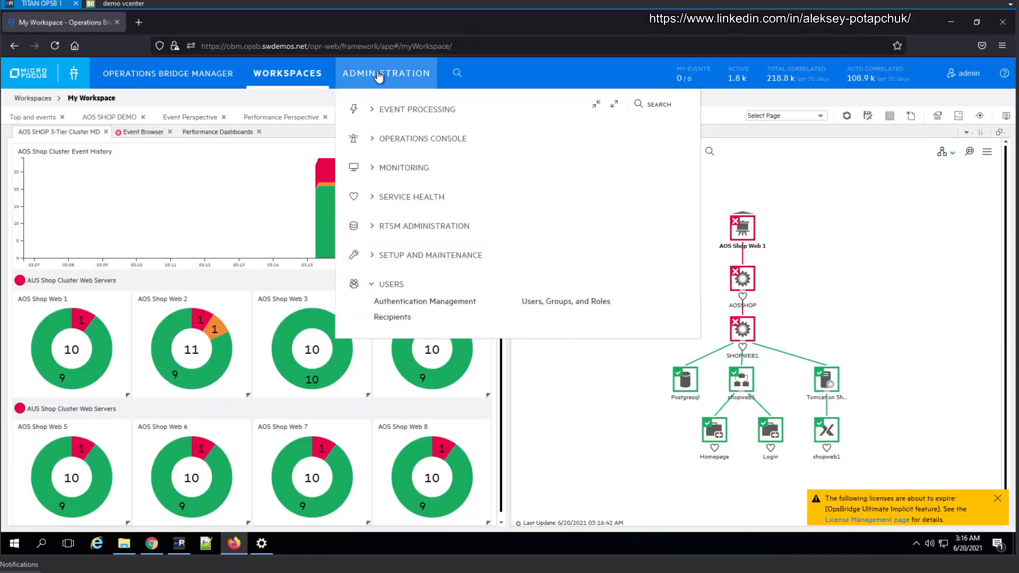
pyautogui.click(461, 257)
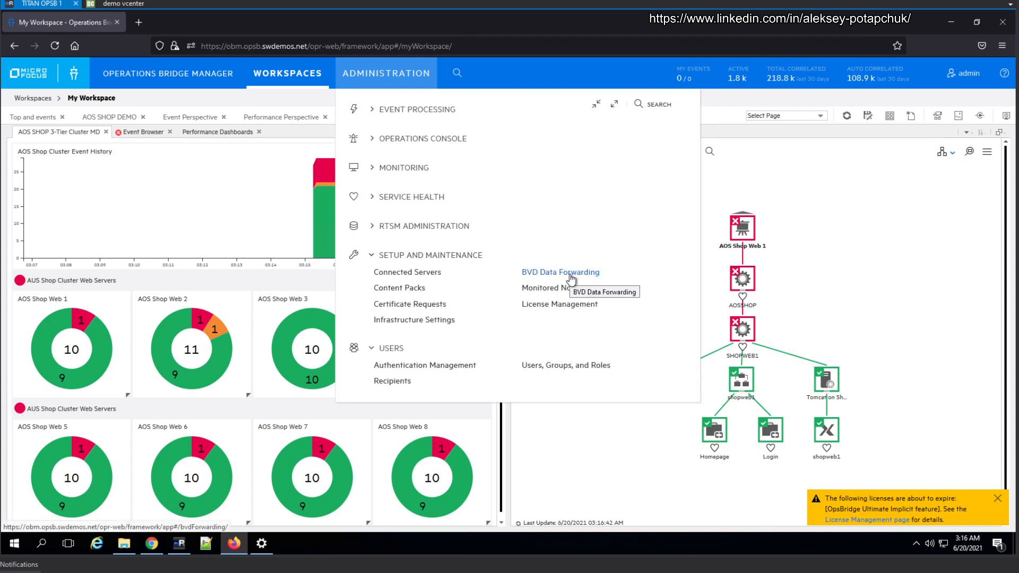
pyautogui.click(571, 273)
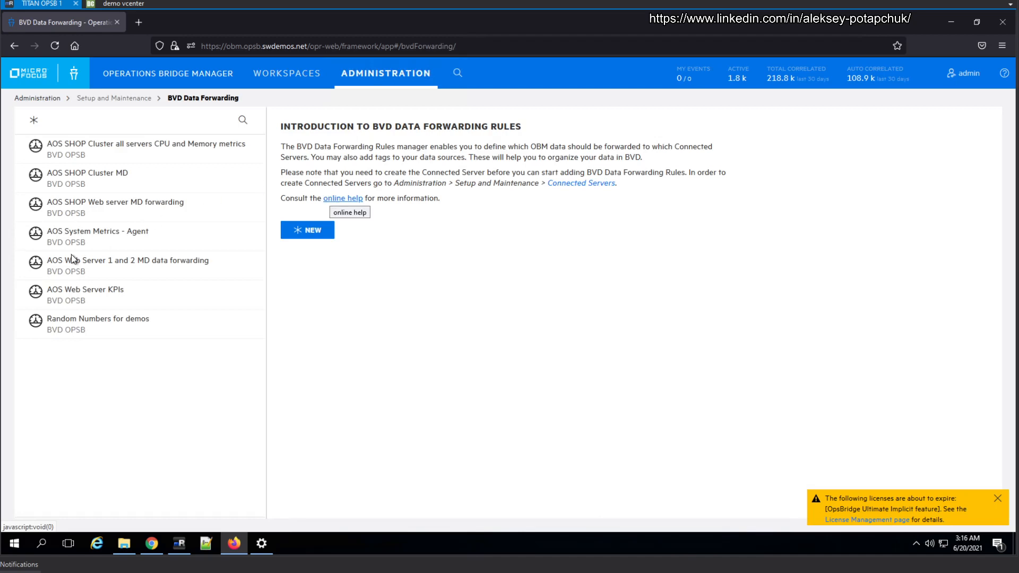
# Check the details of the AOS SHOP Cluster CPU and memory metrics rule and the AOS SHOP Web server MD forwarding rule, selecting the latter's tag
pyautogui.click(166, 154)
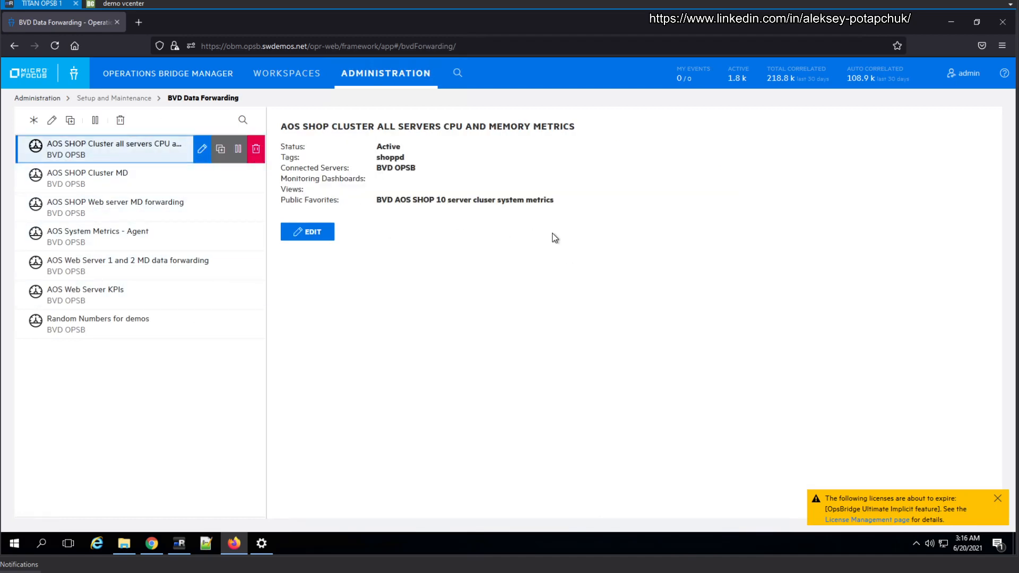
pyautogui.click(148, 209)
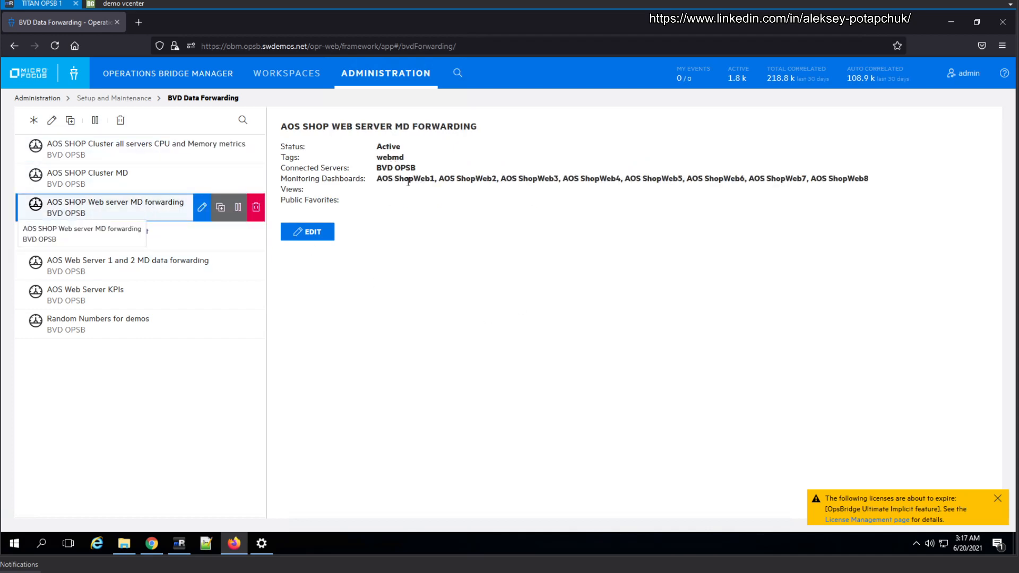
pyautogui.doubleClick(394, 157)
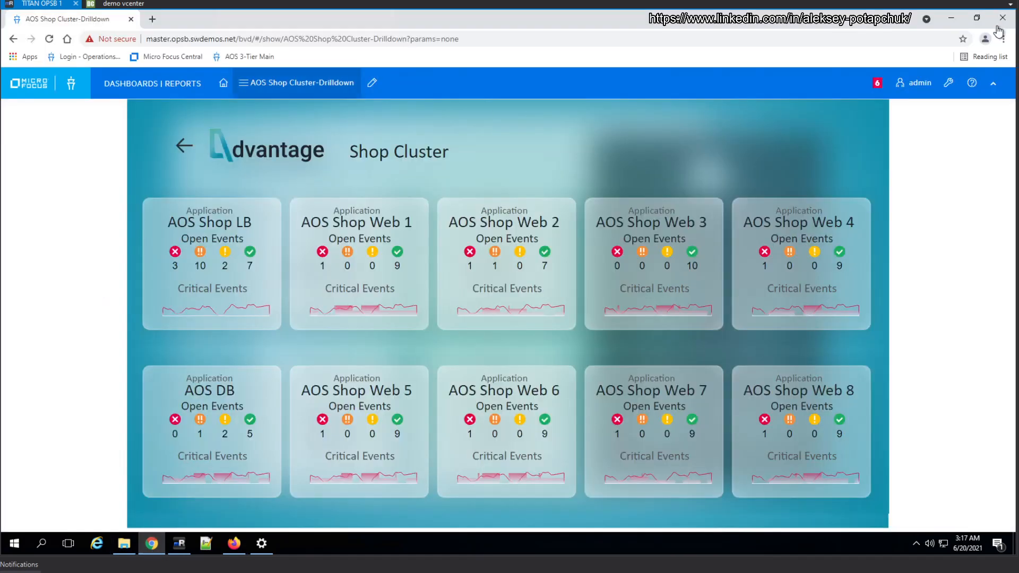
# In the BVD dashboard management in Chrome, upload AOS mobile view.svg and replace the existing template of that name
pyautogui.click(955, 89)
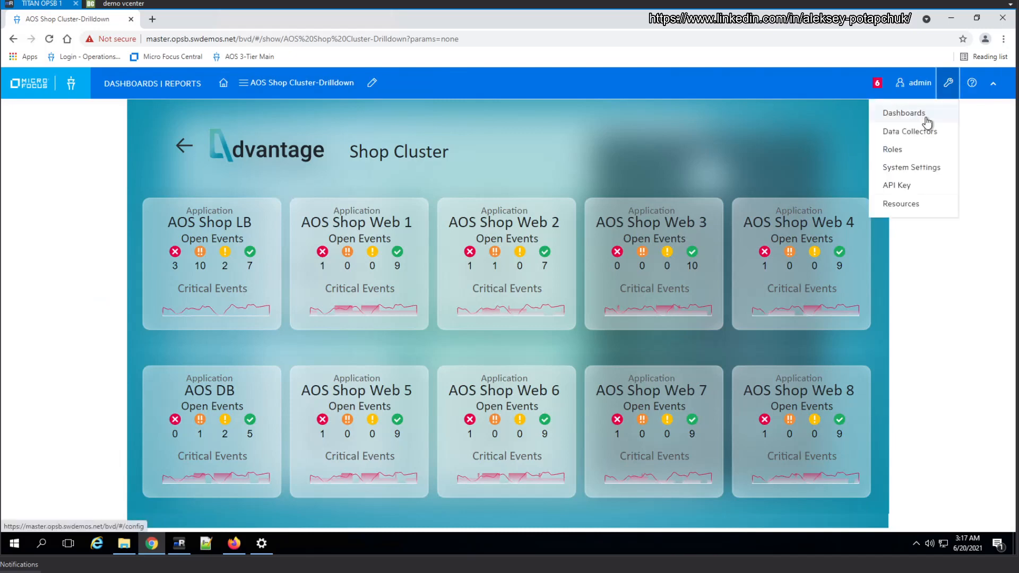
pyautogui.click(918, 113)
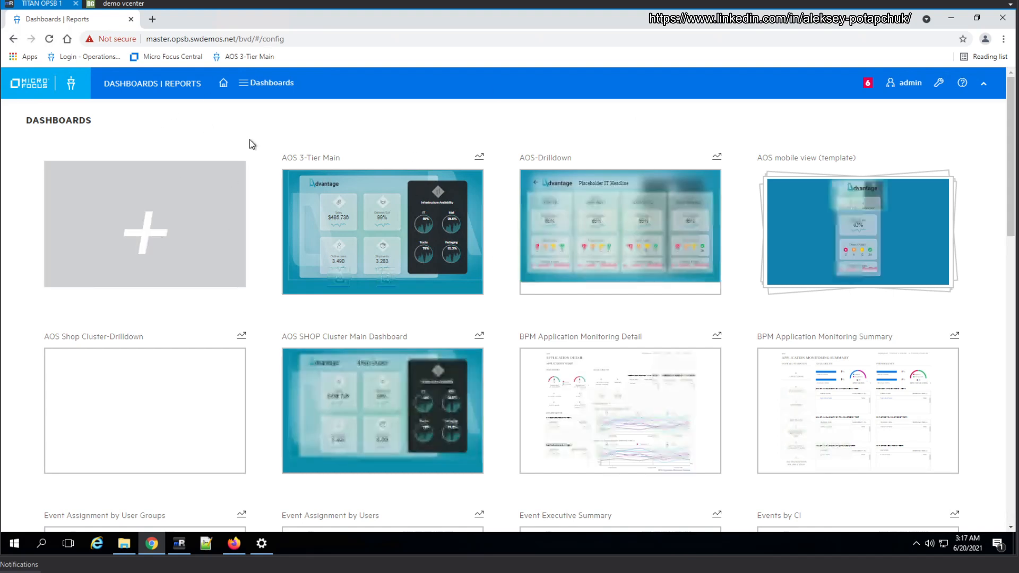
pyautogui.click(236, 249)
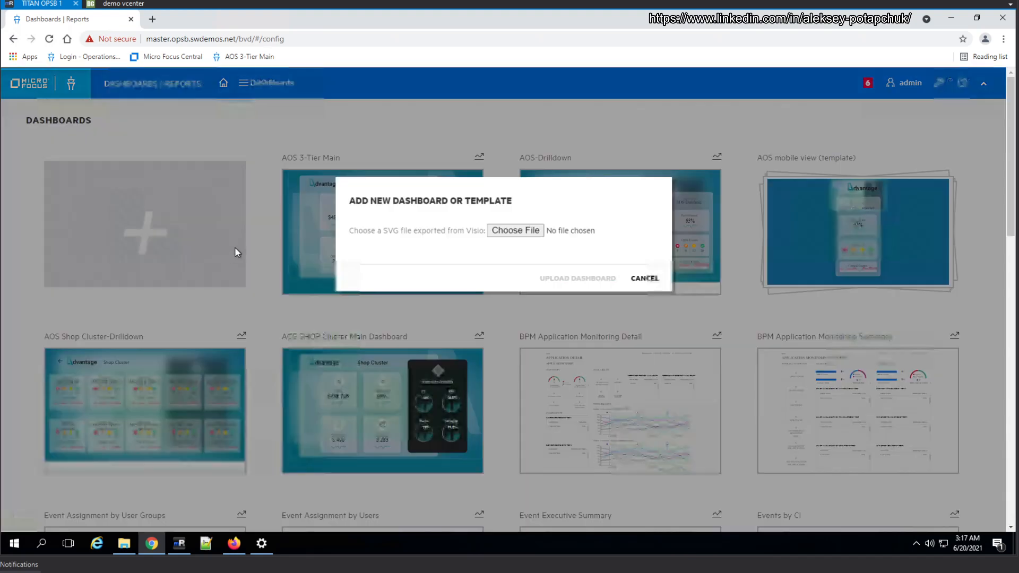
pyautogui.click(535, 232)
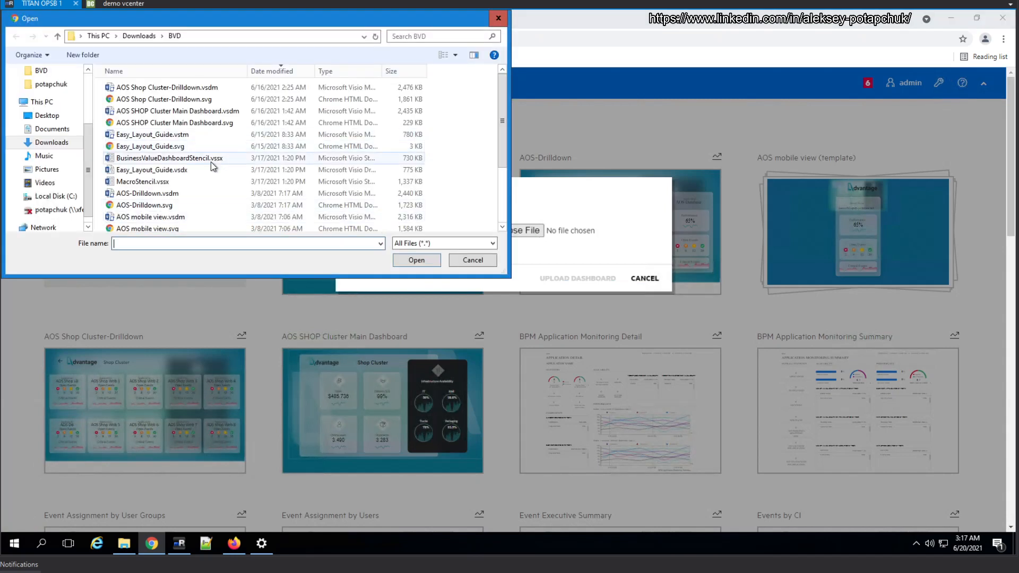
pyautogui.click(159, 228)
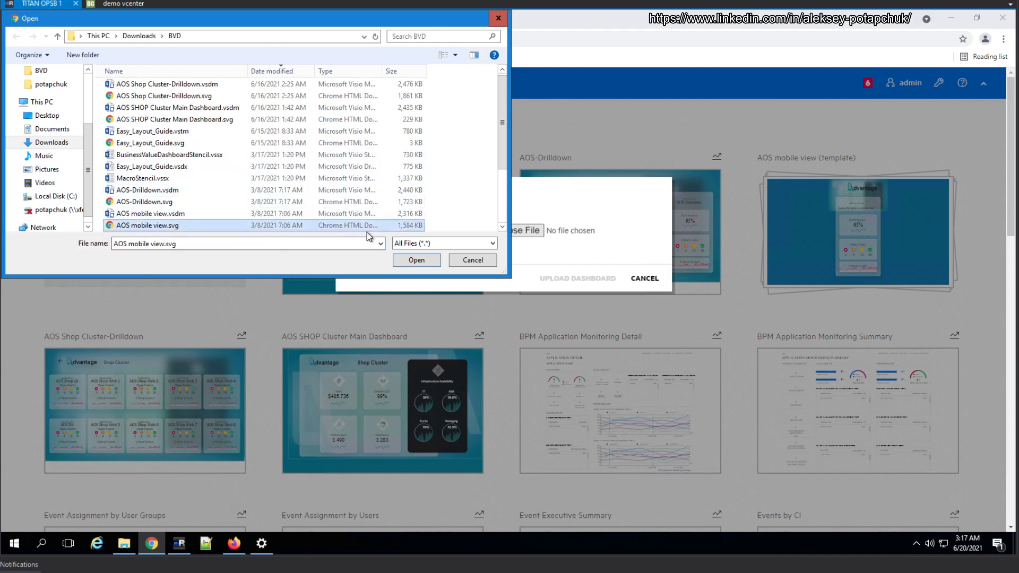
pyautogui.click(407, 257)
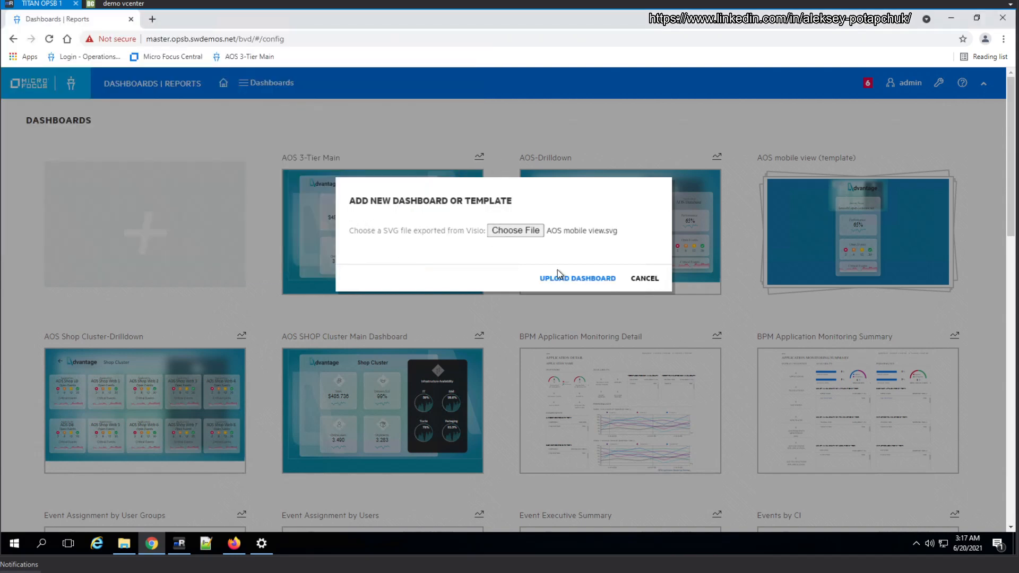
pyautogui.click(578, 278)
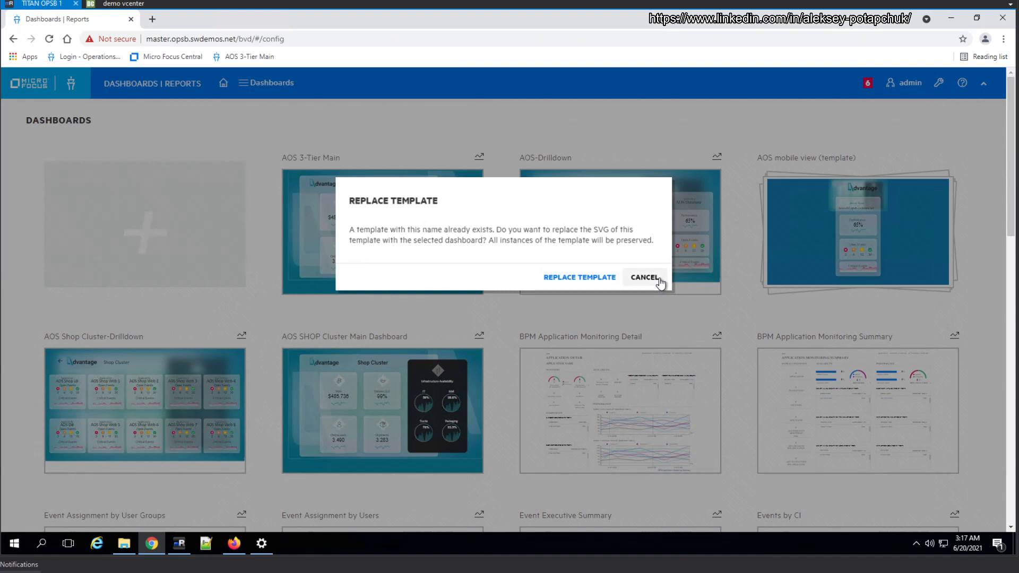
pyautogui.click(573, 276)
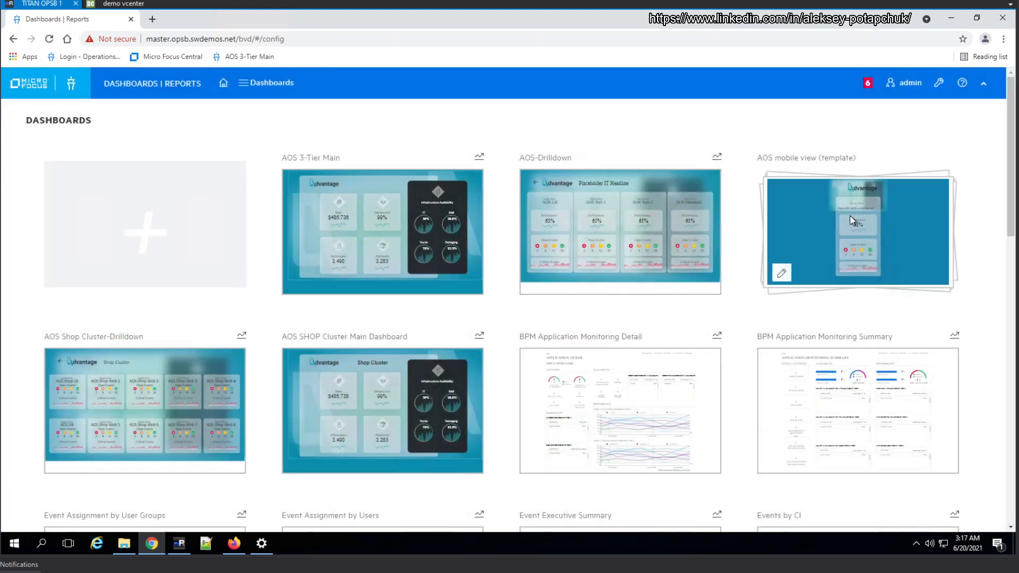
# Switch to File Explorer and rename AOS mobile view.vsdm in the BVD folder as Shop Cluster mobile view.vsdm
pyautogui.click(131, 544)
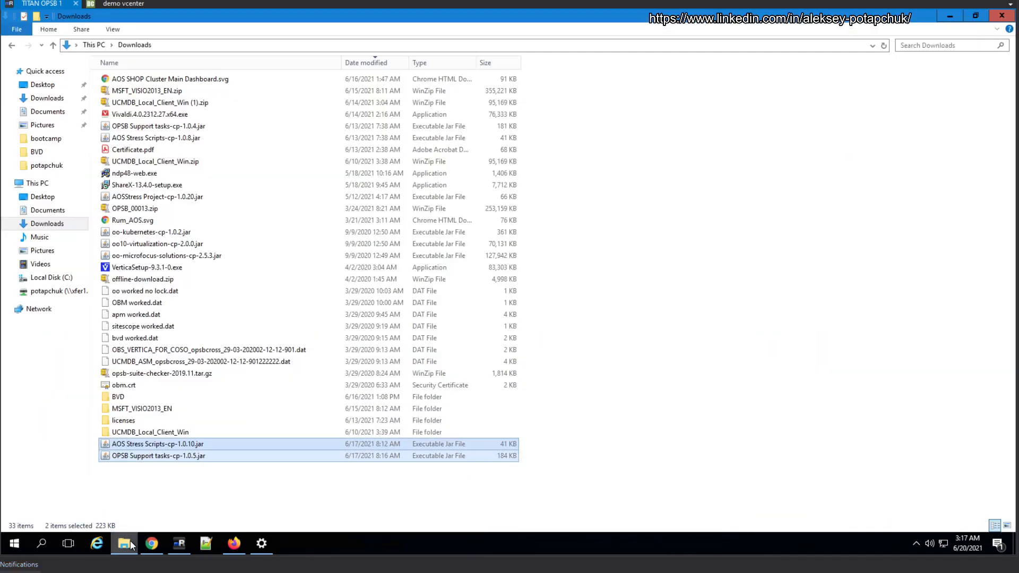
pyautogui.click(37, 153)
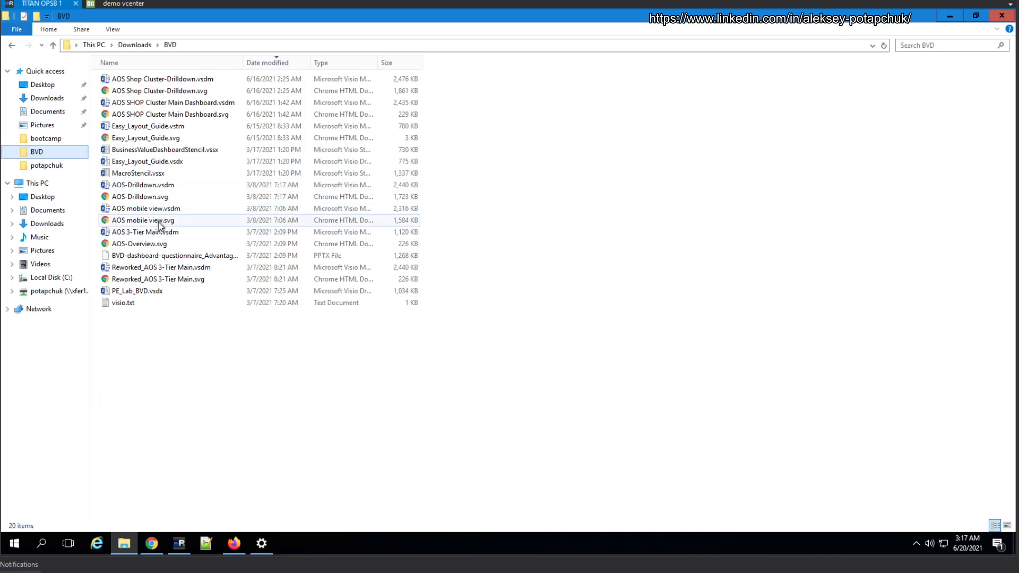
pyautogui.doubleClick(148, 209)
pyautogui.rightClick(149, 210)
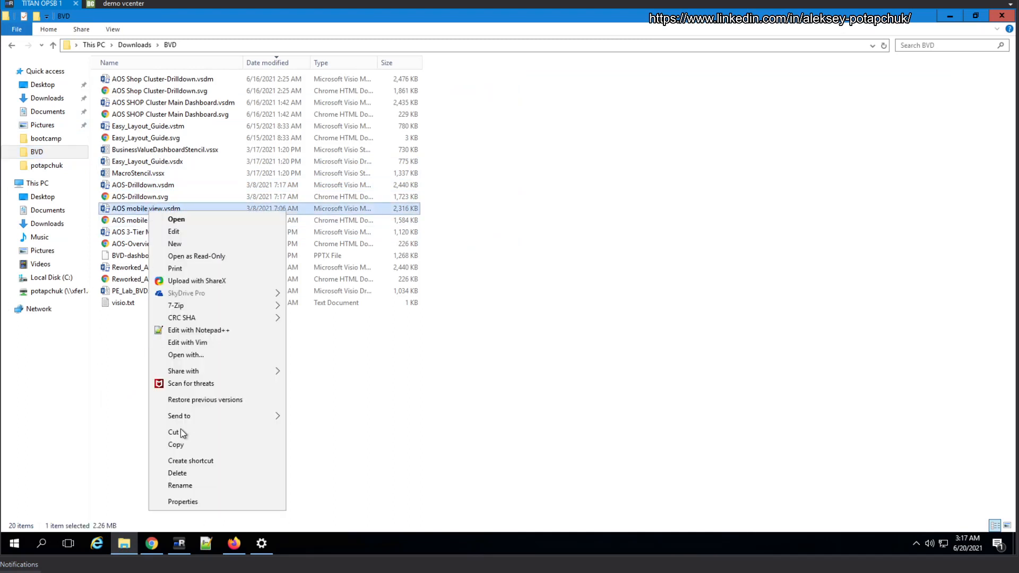
pyautogui.click(191, 487)
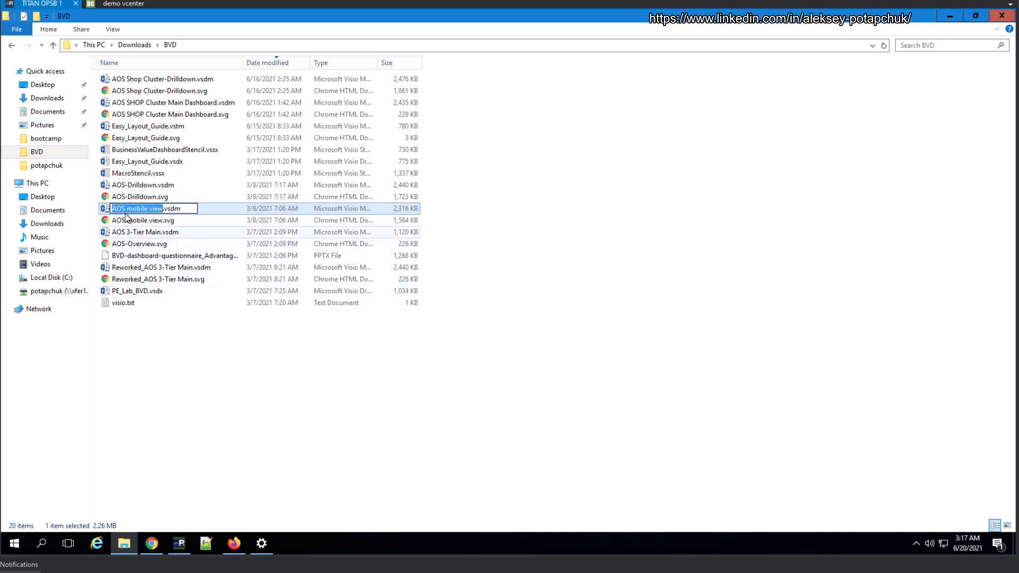
pyautogui.click(126, 212)
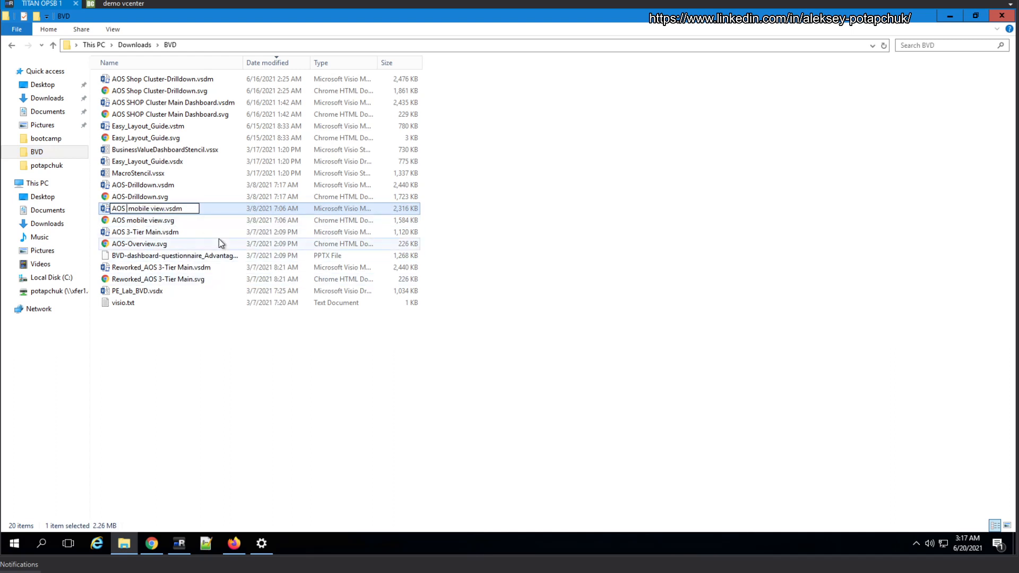
pyautogui.write('Cluster')
pyautogui.press('BackSpace')
pyautogui.press('BackSpace')
pyautogui.press('BackSpace')
pyautogui.press('BackSpace')
pyautogui.press('BackSpace')
pyautogui.press('BackSpace')
pyautogui.press('BackSpace')
pyautogui.press('BackSpace')
pyautogui.press('BackSpace')
pyautogui.press('BackSpace')
pyautogui.press('BackSpace')
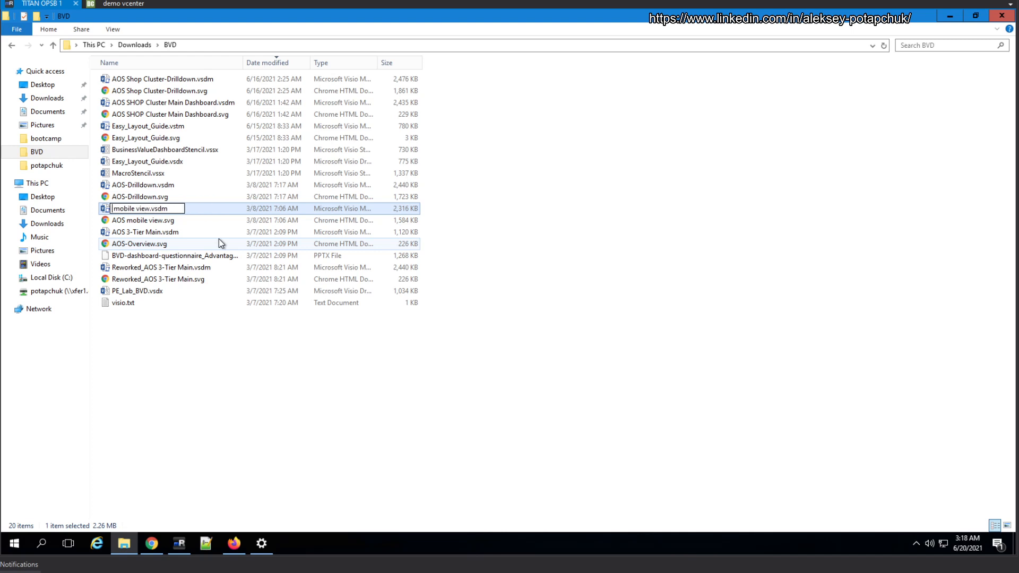
pyautogui.write('Shop CLuste')
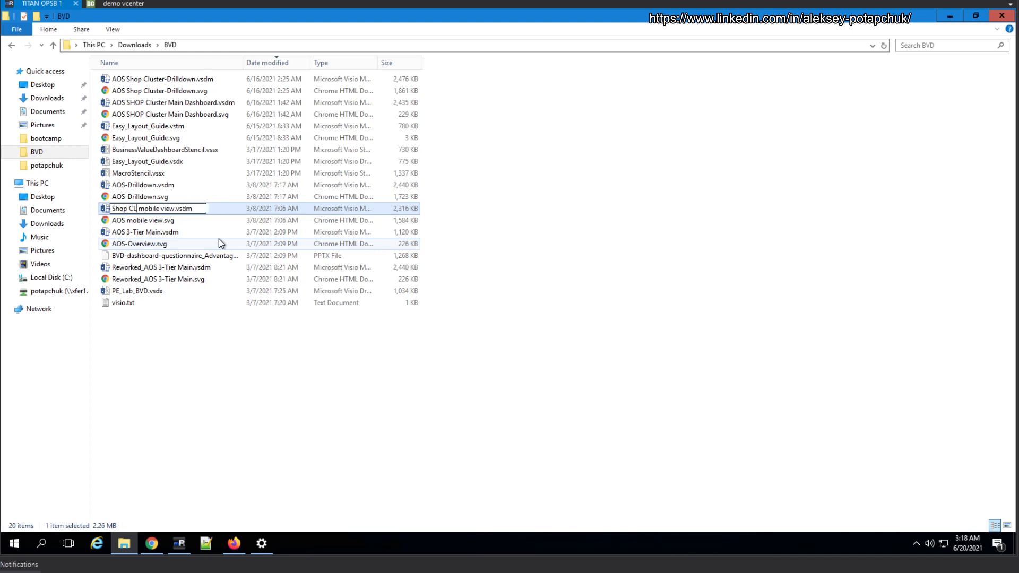
pyautogui.press('BackSpace')
pyautogui.press('BackSpace')
pyautogui.press('BackSpace')
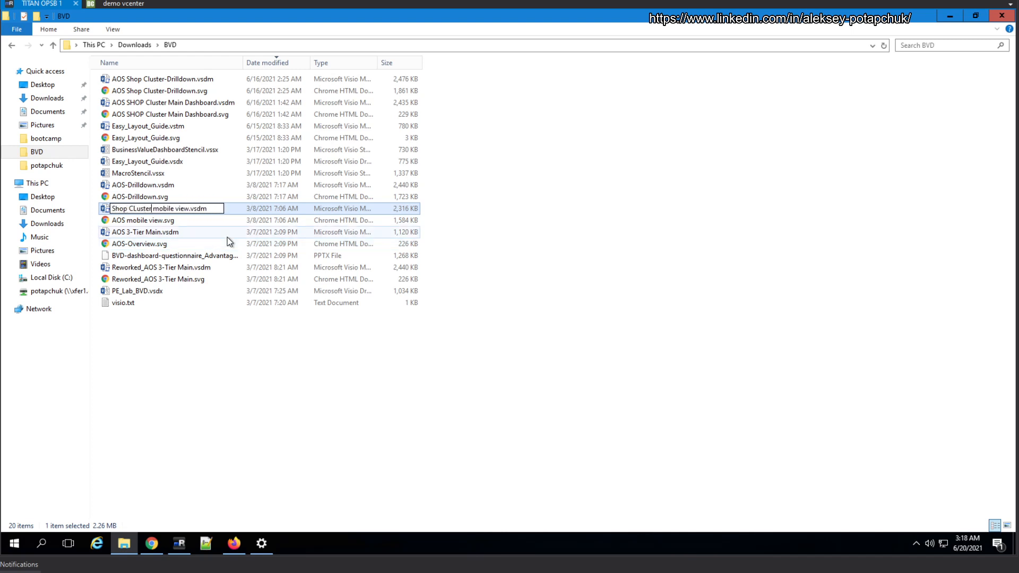
pyautogui.press('BackSpace')
pyautogui.press('BackSpace')
pyautogui.write('luster')
pyautogui.press('Return')
# Rename AOS mobile view.svg as Shop Cluster mibile view.svg
pyautogui.rightClick(146, 220)
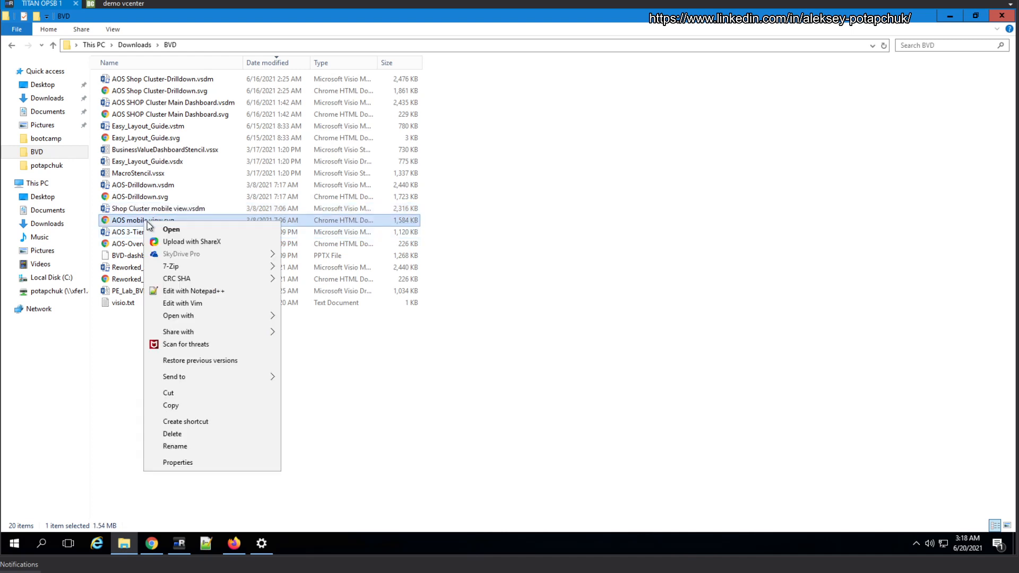
pyautogui.click(208, 446)
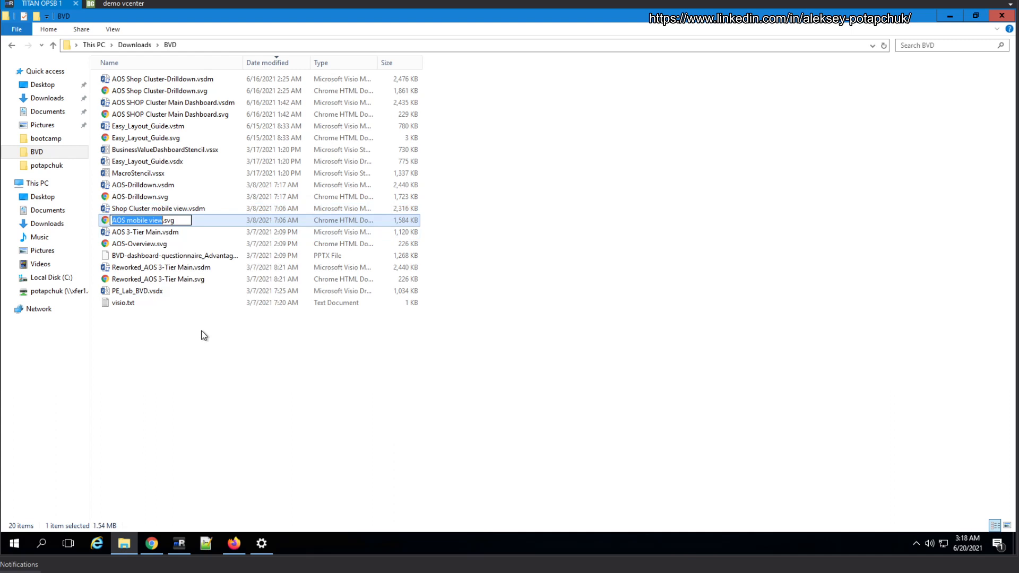
pyautogui.write('Shop CLuste')
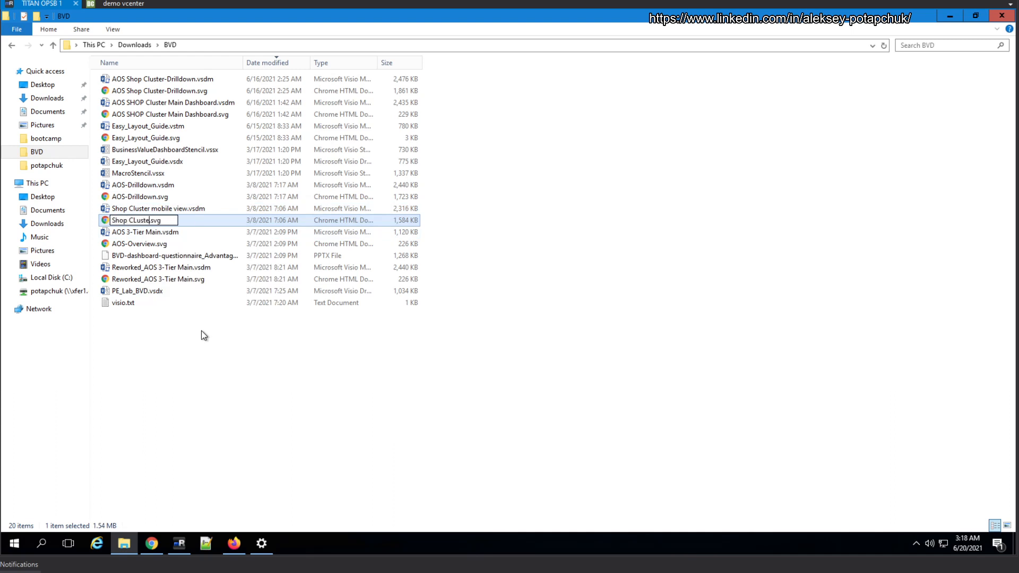
pyautogui.write('r Mobile Vie')
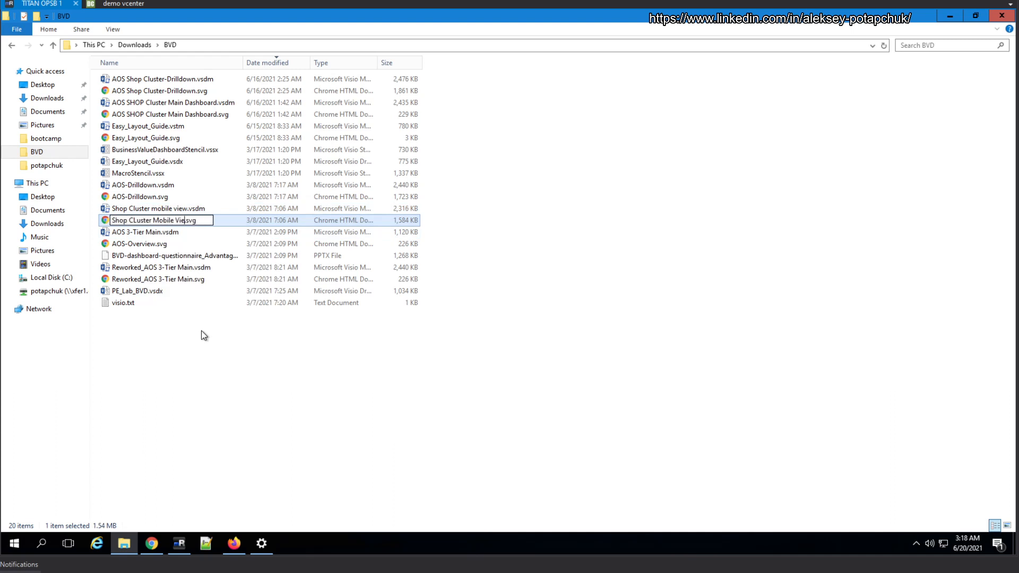
pyautogui.write('w')
pyautogui.press('BackSpace')
pyautogui.press('BackSpace')
pyautogui.press('BackSpace')
pyautogui.press('BackSpace')
pyautogui.press('BackSpace')
pyautogui.press('BackSpace')
pyautogui.press('BackSpace')
pyautogui.press('BackSpace')
pyautogui.press('BackSpace')
pyautogui.press('BackSpace')
pyautogui.press('BackSpace')
pyautogui.write('Mobile')
pyautogui.press('BackSpace')
pyautogui.press('BackSpace')
pyautogui.press('BackSpace')
pyautogui.press('BackSpace')
pyautogui.press('BackSpace')
pyautogui.press('BackSpace')
pyautogui.write('mibile view')
pyautogui.press('Left')
pyautogui.press('Left')
pyautogui.press('Left')
pyautogui.press('Left')
pyautogui.press('Left')
pyautogui.press('Left')
pyautogui.press('Left')
pyautogui.press('Left')
pyautogui.press('Left')
pyautogui.press('Left')
pyautogui.press('Left')
pyautogui.press('Left')
pyautogui.press('Left')
pyautogui.press('BackSpace')
pyautogui.write('l')
pyautogui.press('Return')
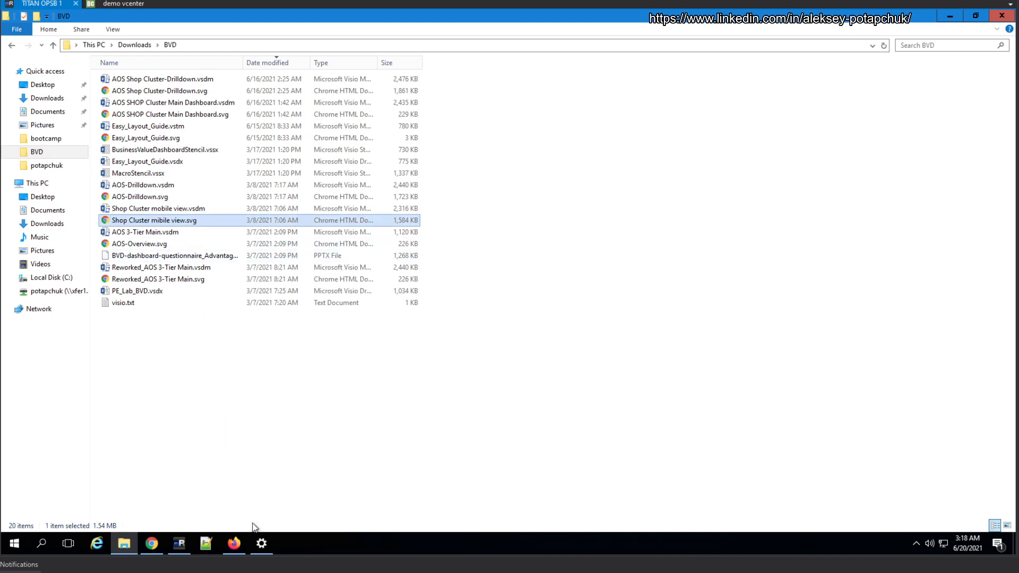
# Switch to the BVD dashboard management in Chrome and upload Shop Cluster mibile view.svg as a new dashboard
pyautogui.click(153, 543)
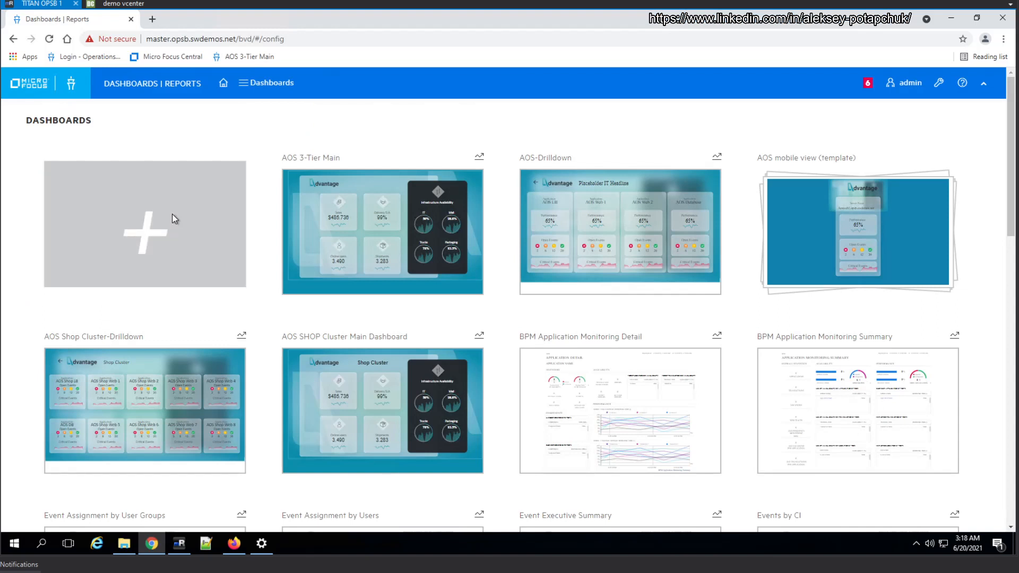
pyautogui.click(170, 197)
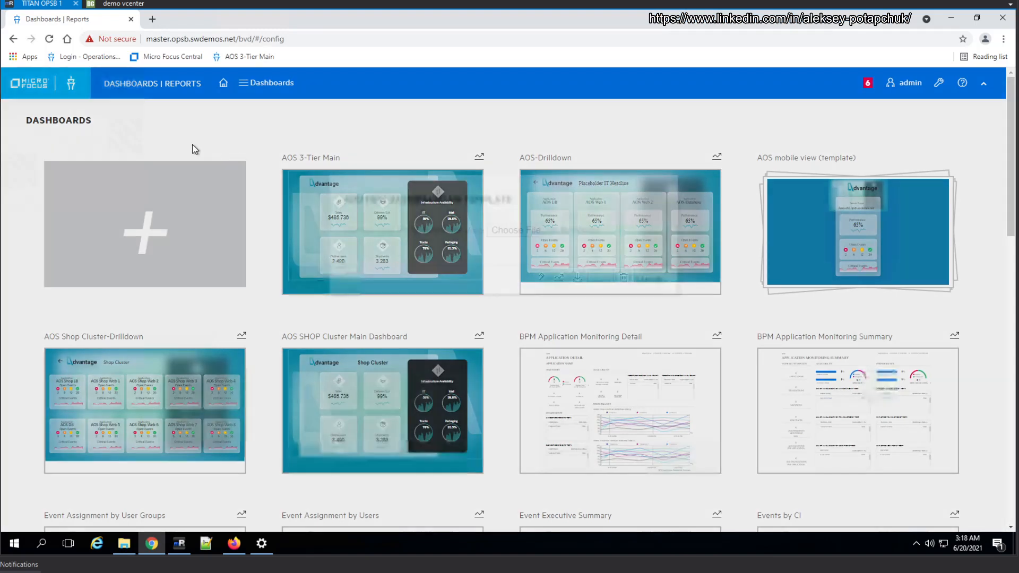
pyautogui.click(510, 232)
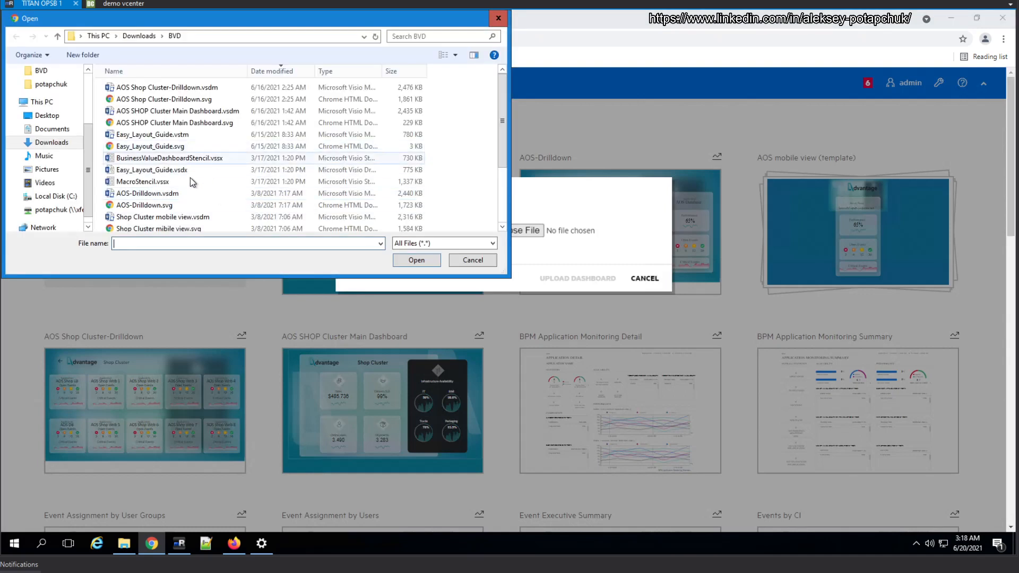
pyautogui.click(180, 229)
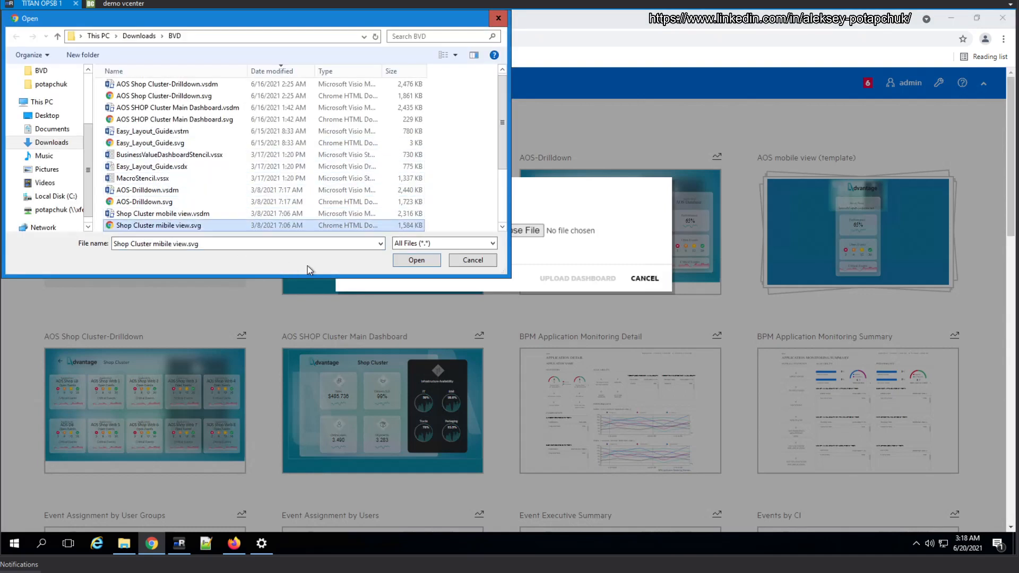
pyautogui.click(415, 260)
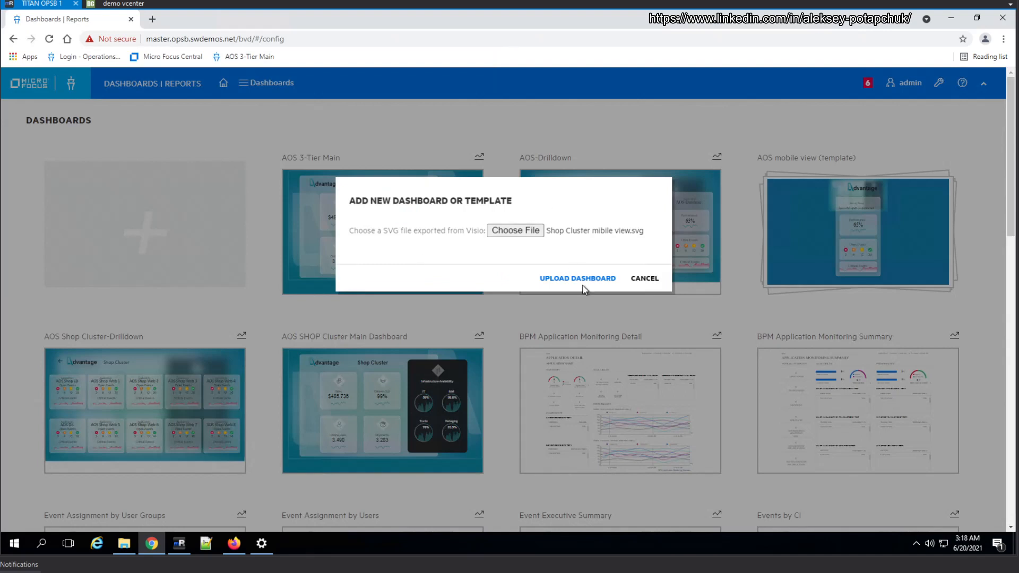
pyautogui.click(579, 282)
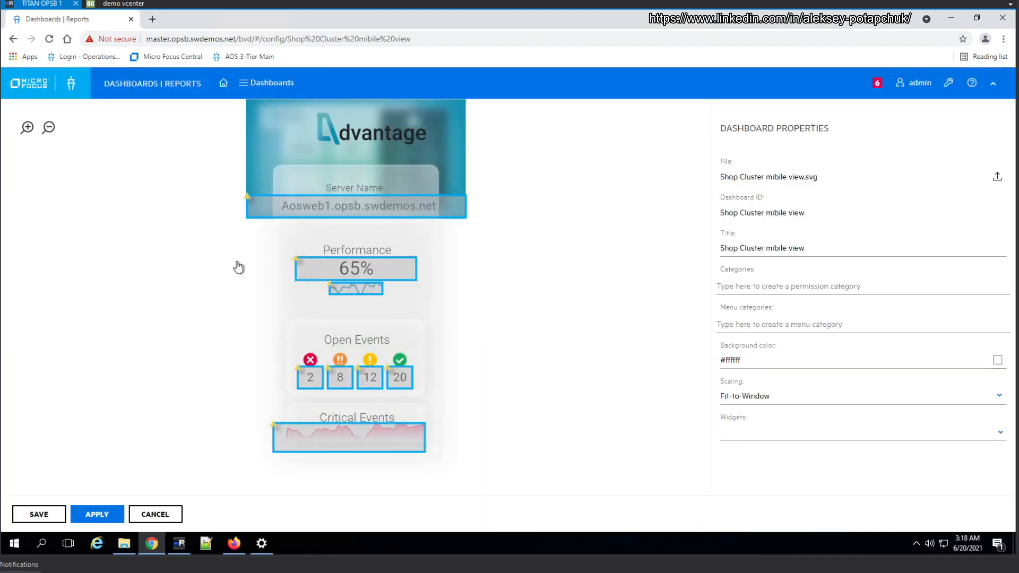
# Look through the properties of the server name text, Performance value and Performance line chart widgets
pyautogui.click(354, 212)
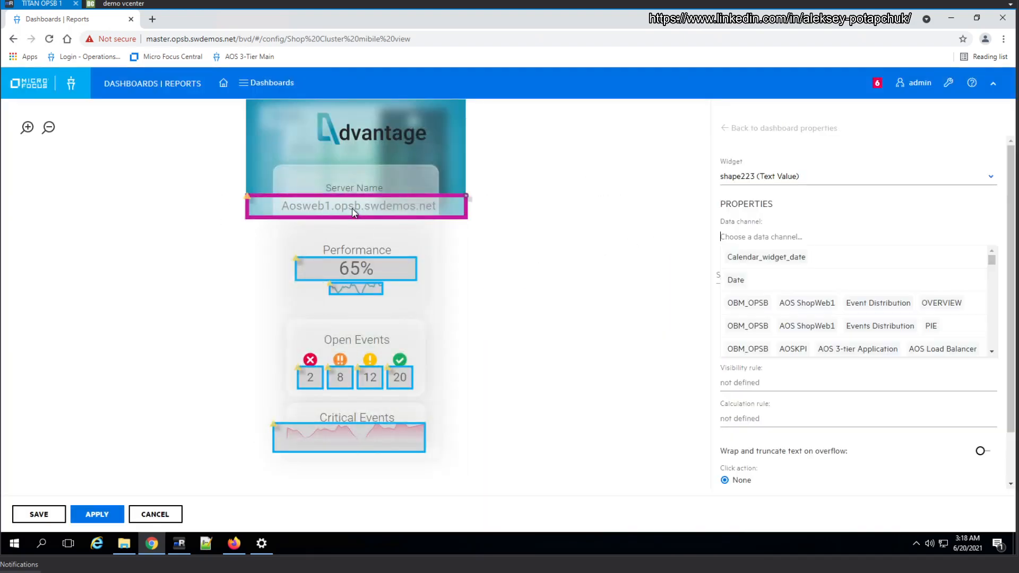
pyautogui.click(382, 269)
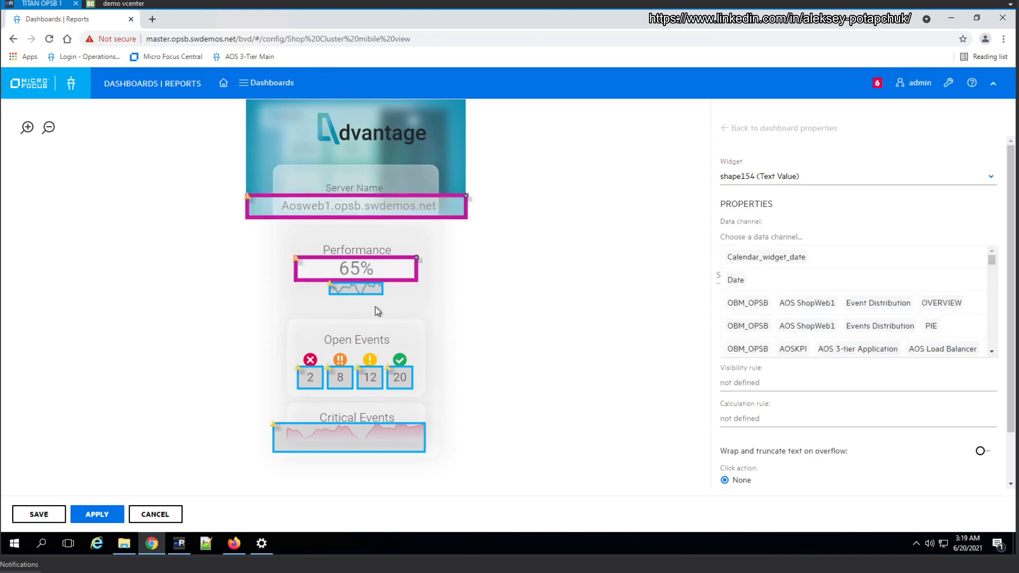
pyautogui.click(356, 288)
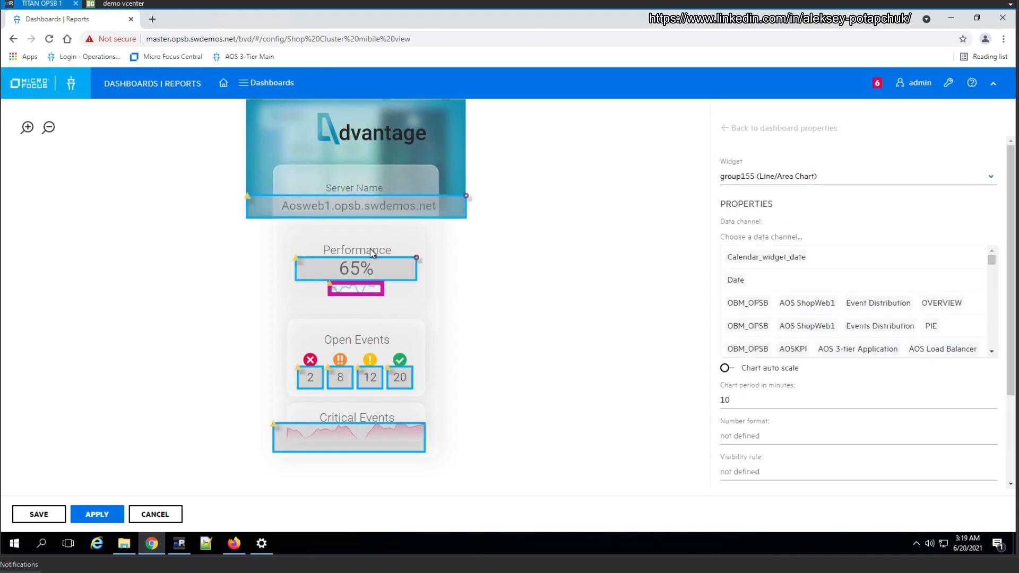
pyautogui.click(339, 208)
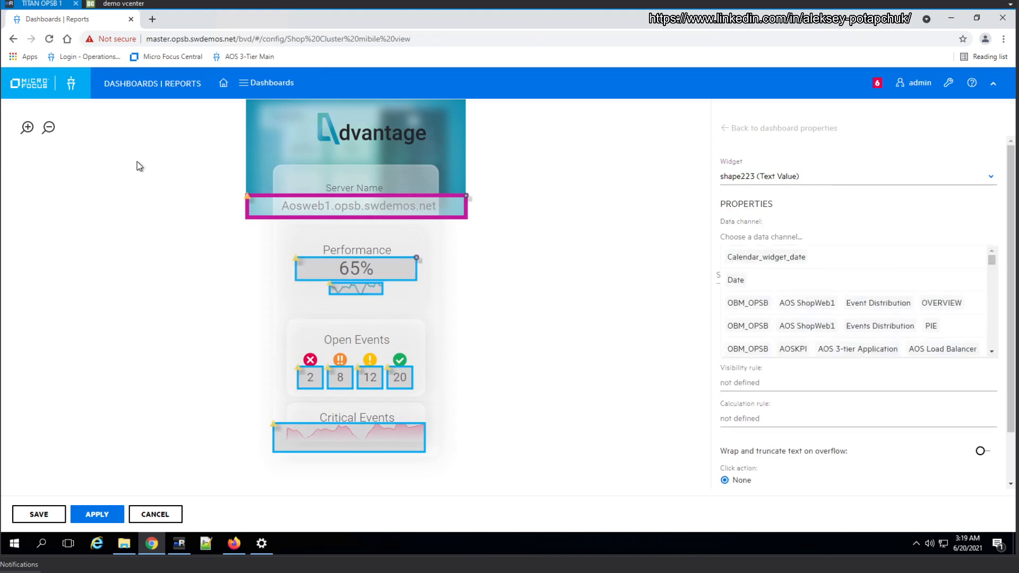
pyautogui.click(585, 208)
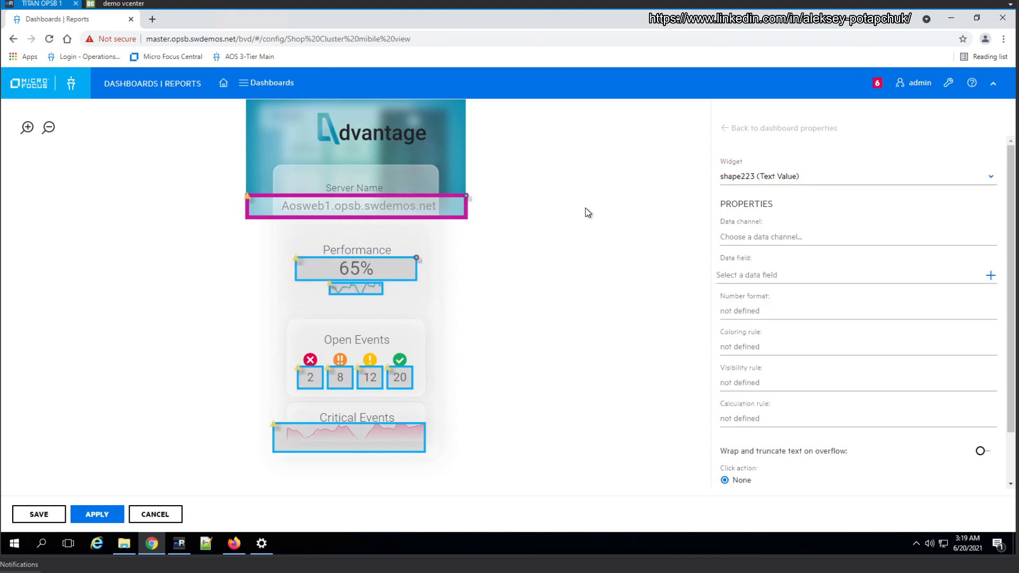
# Search the server name widget's data channels for webmd, and check the AOS SHOP Cluster all servers CPU and memory metrics rule's tag in Firefox
pyautogui.click(357, 201)
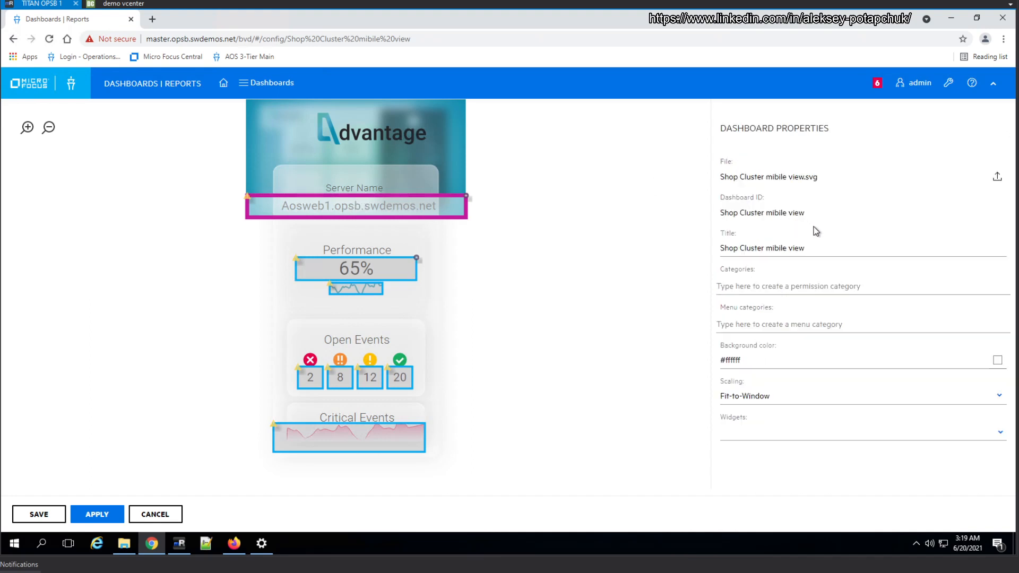
pyautogui.click(775, 237)
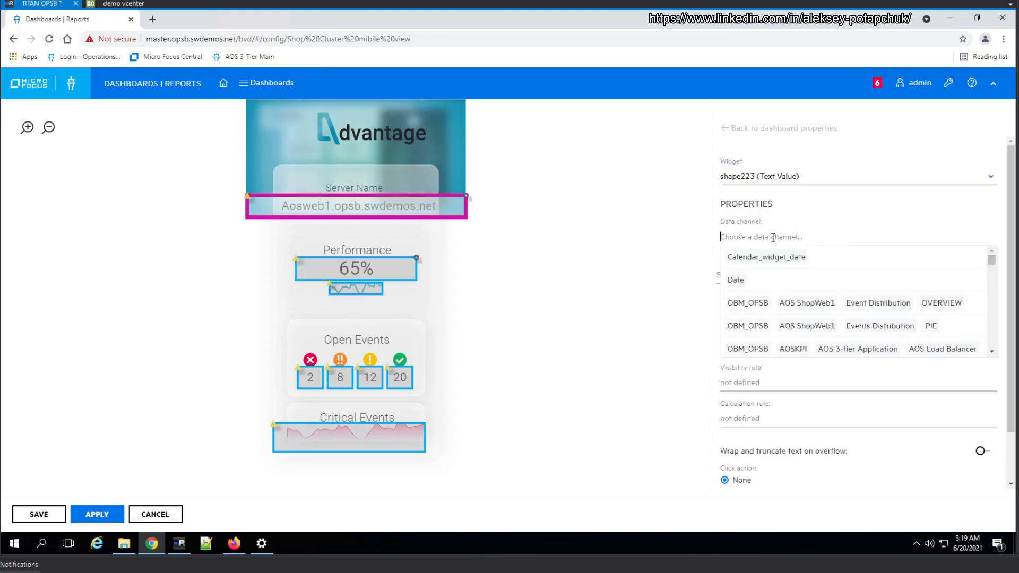
pyautogui.write('webmd')
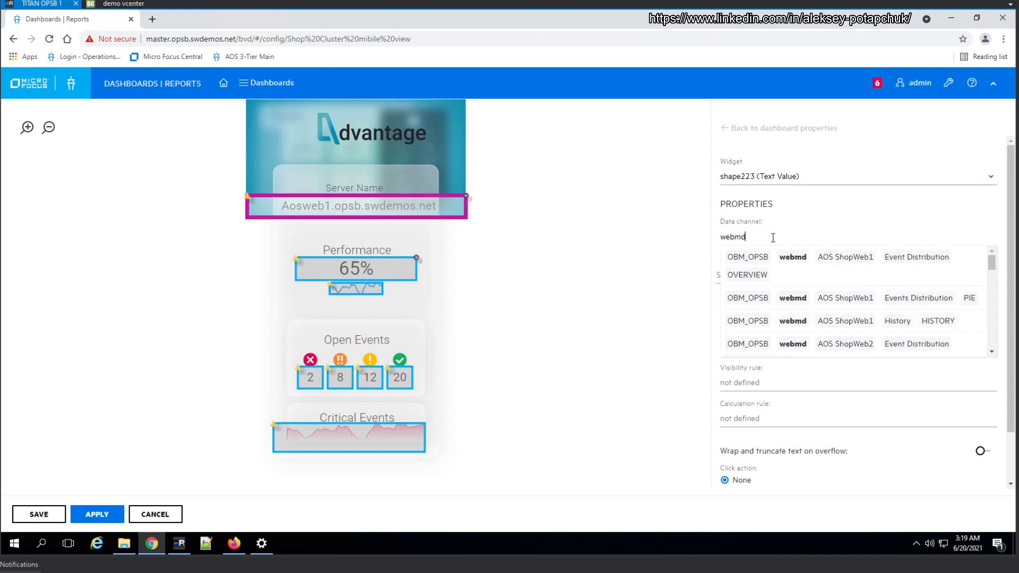
pyautogui.click(234, 543)
pyautogui.click(126, 152)
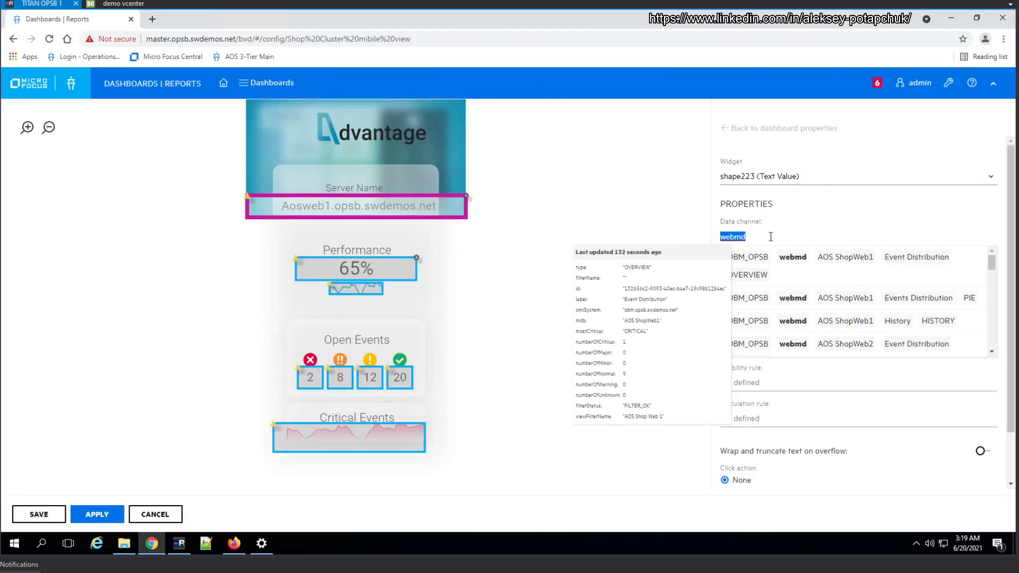
# Back in Chrome, search for shoppd and assign the server name widget the GBL_CPU_TOTAL_UTIL data channel of aosdb.opsb.swdemos.net
pyautogui.moveTo(766, 237); pyautogui.dragTo(710, 238)
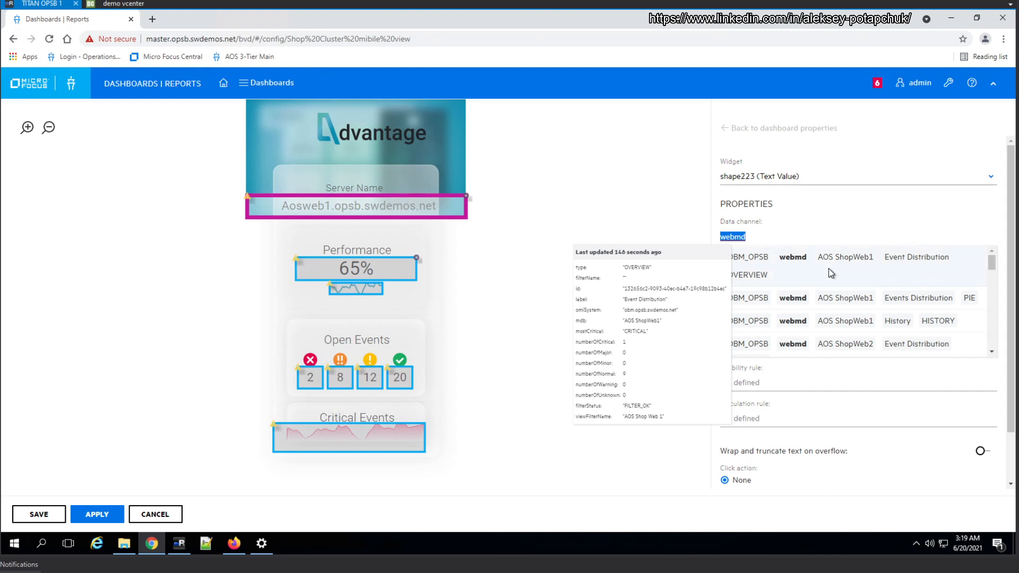
pyautogui.click(781, 237)
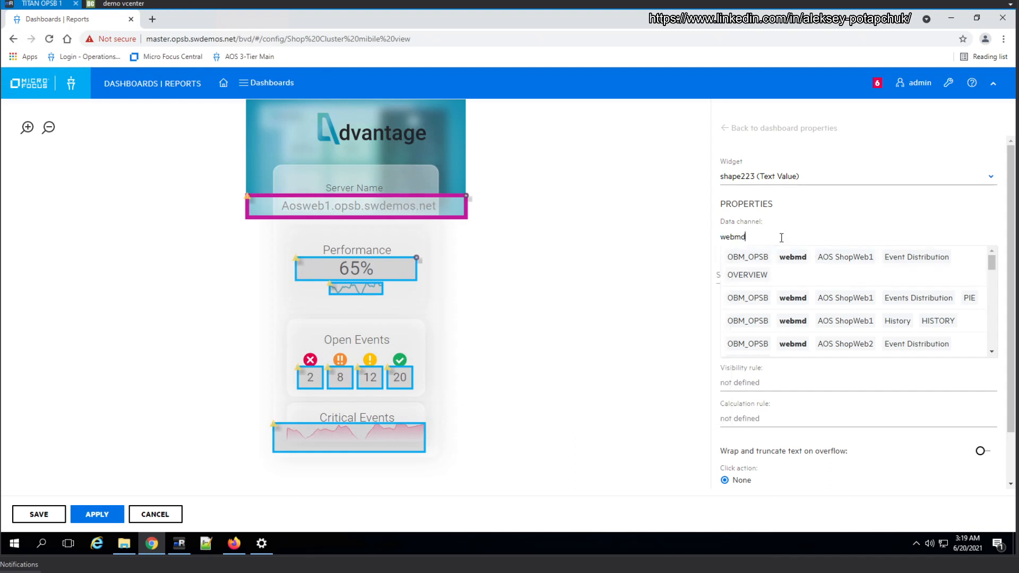
pyautogui.doubleClick(726, 239)
pyautogui.write('shoppd')
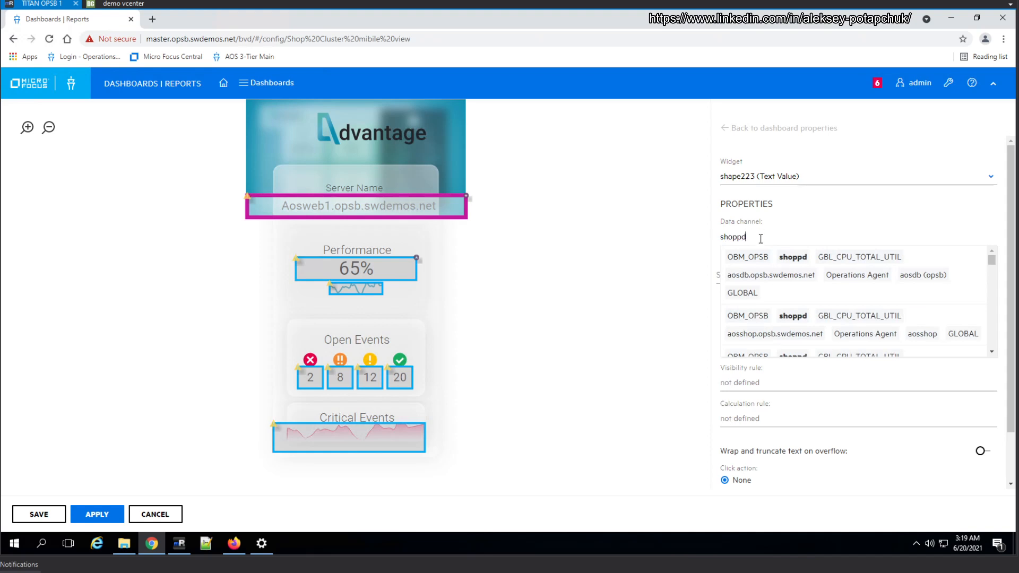
pyautogui.moveTo(817, 261)
pyautogui.click(825, 271)
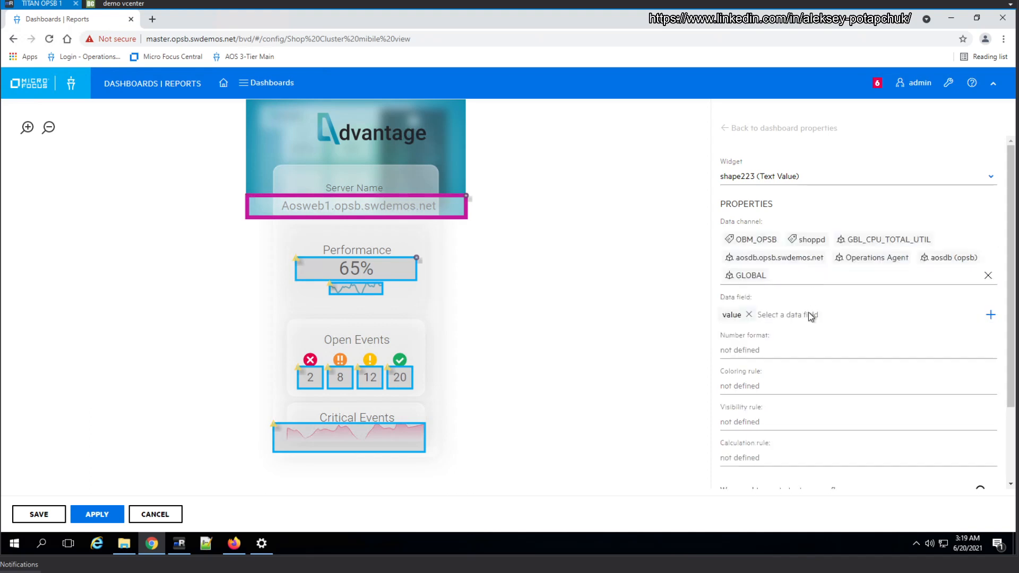
# Replace the server name widget's data field with instanceName and apply the dashboard changes
pyautogui.click(748, 314)
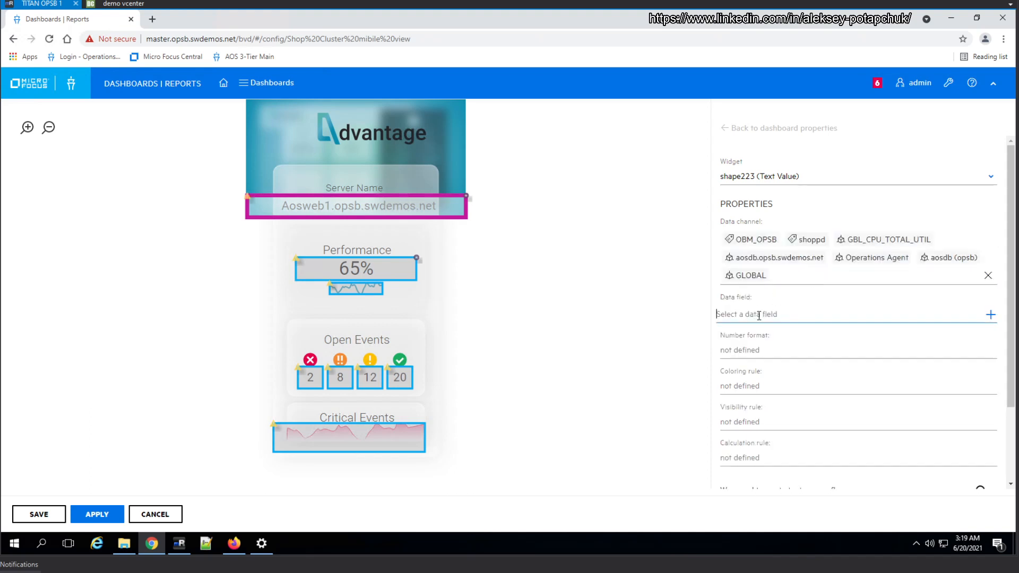
pyautogui.click(777, 317)
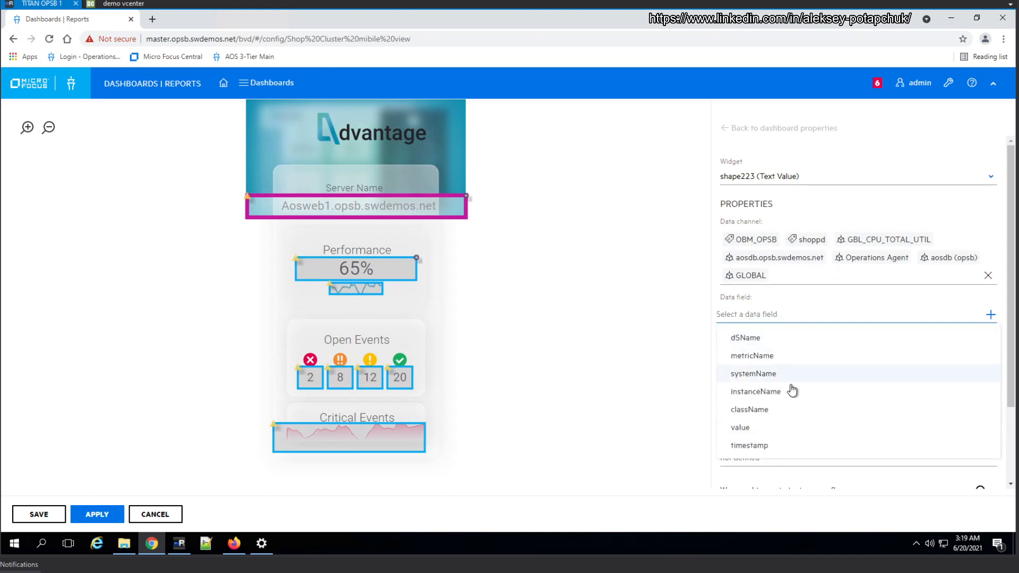
pyautogui.click(789, 391)
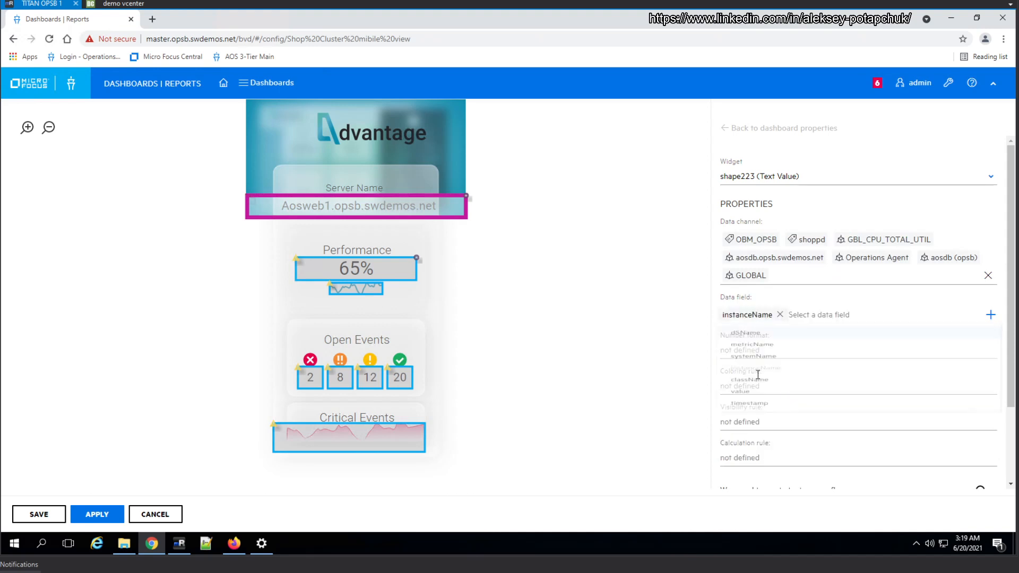
pyautogui.click(98, 518)
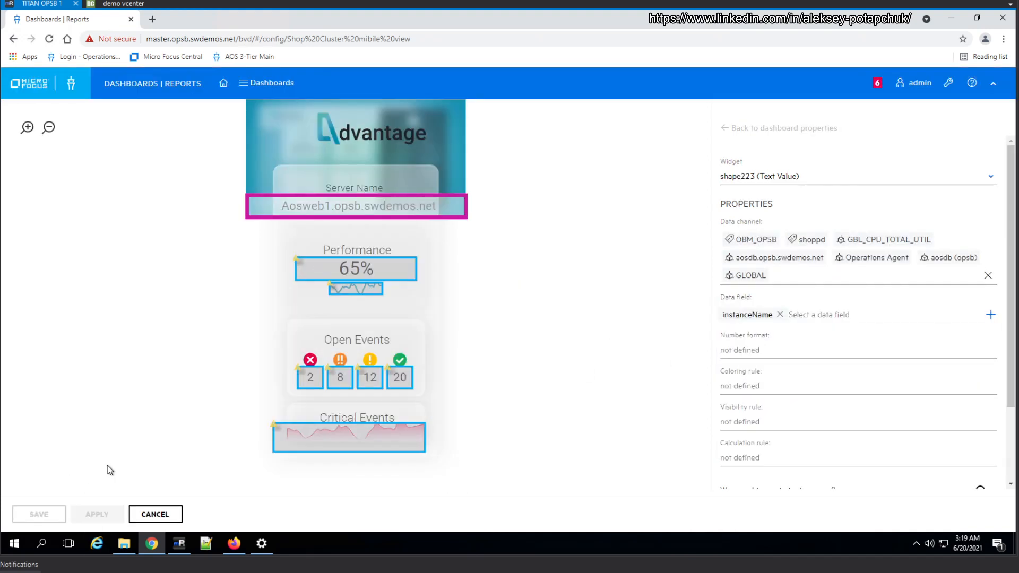
# Open the Shop Cluster mibile view dashboard in a new browser tab and check its server name against the configuration
pyautogui.click(250, 83)
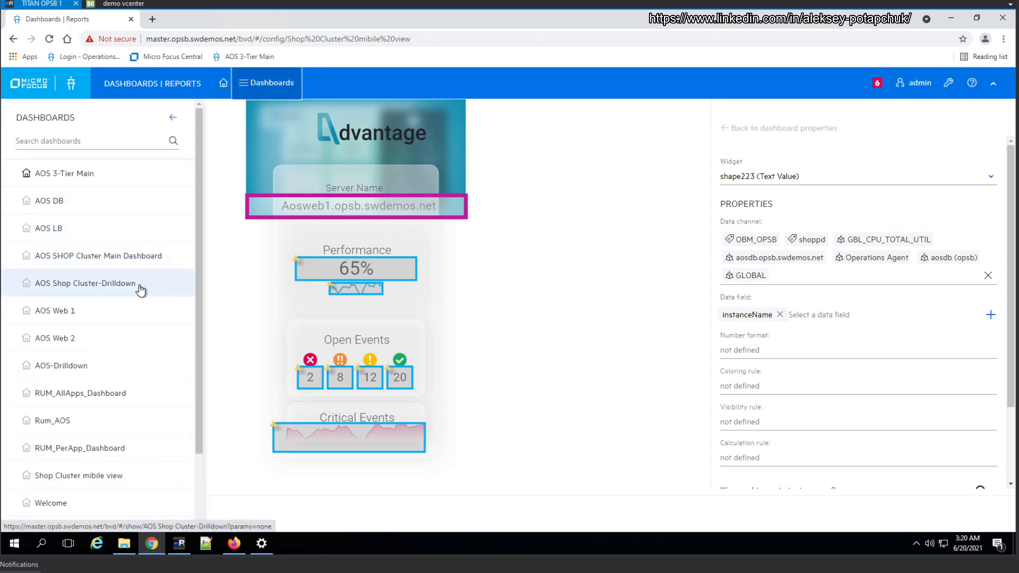
pyautogui.click(142, 257)
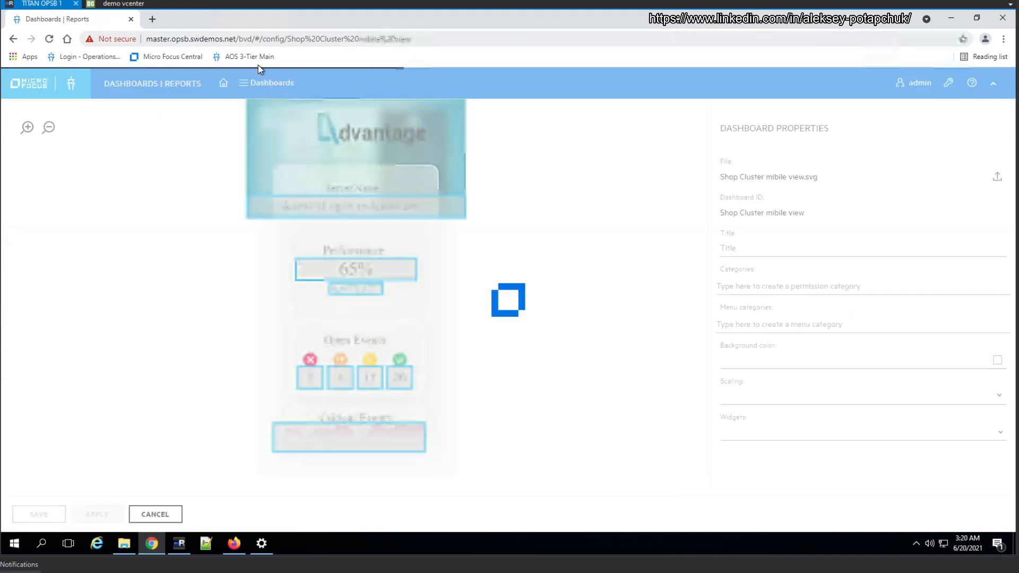
pyautogui.click(254, 93)
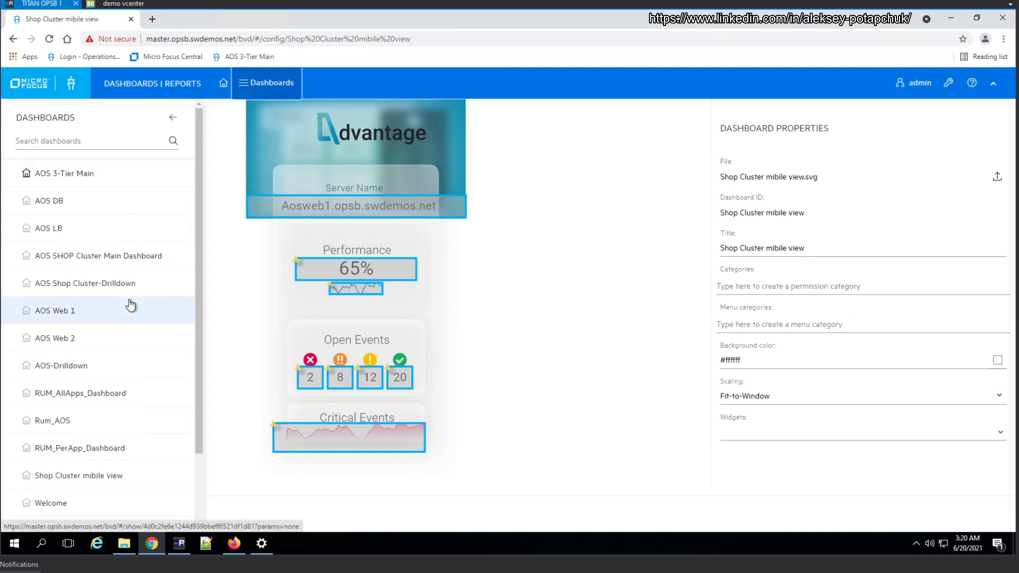
pyautogui.scroll(-2, 119, 382)
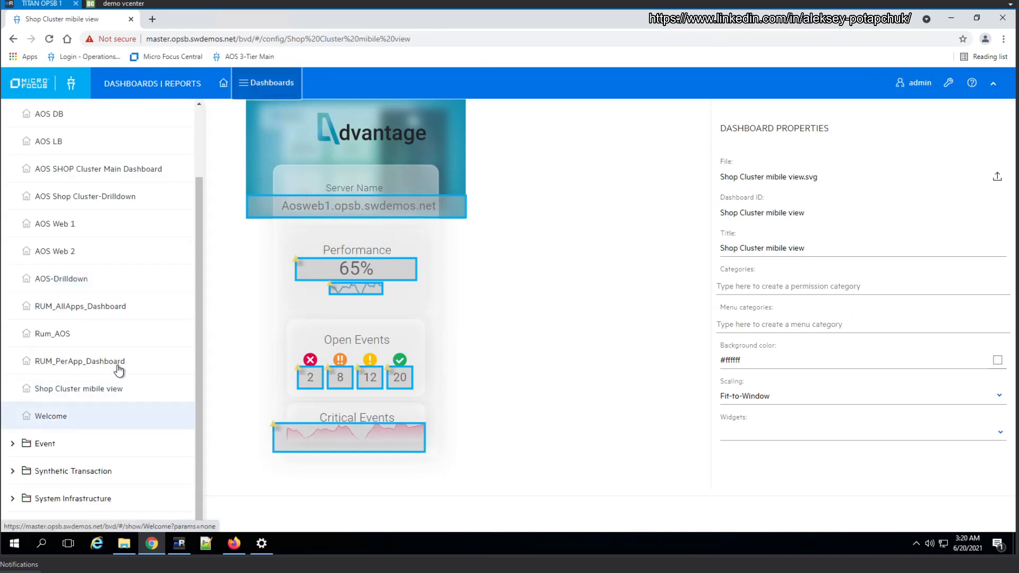
pyautogui.middleClick(101, 396)
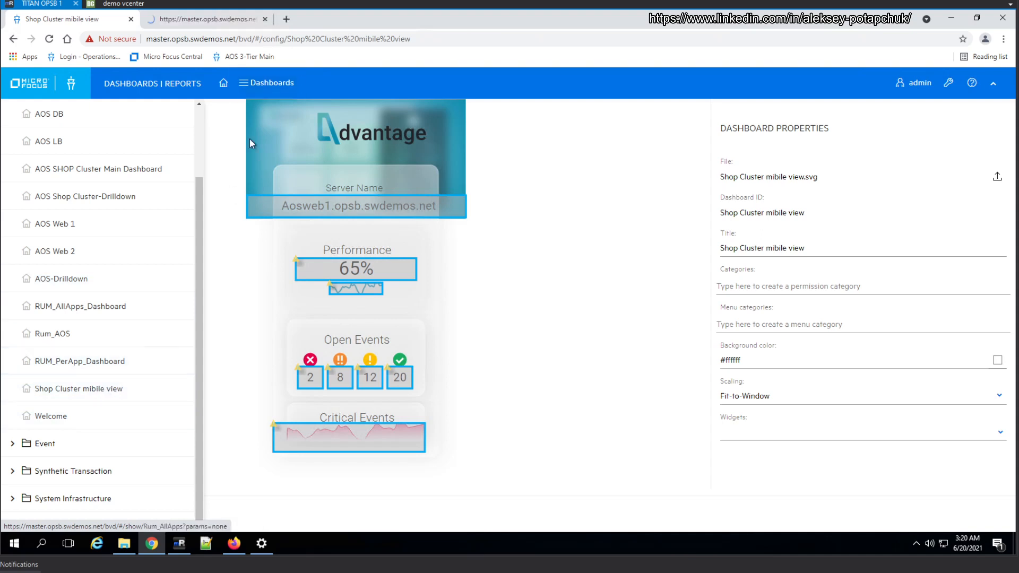
pyautogui.click(204, 21)
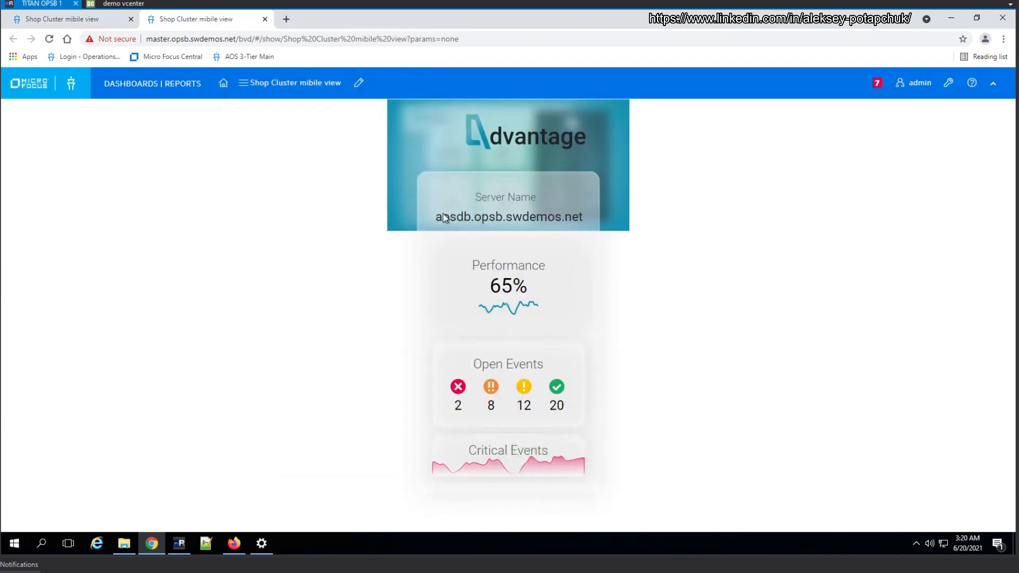
pyautogui.click(97, 21)
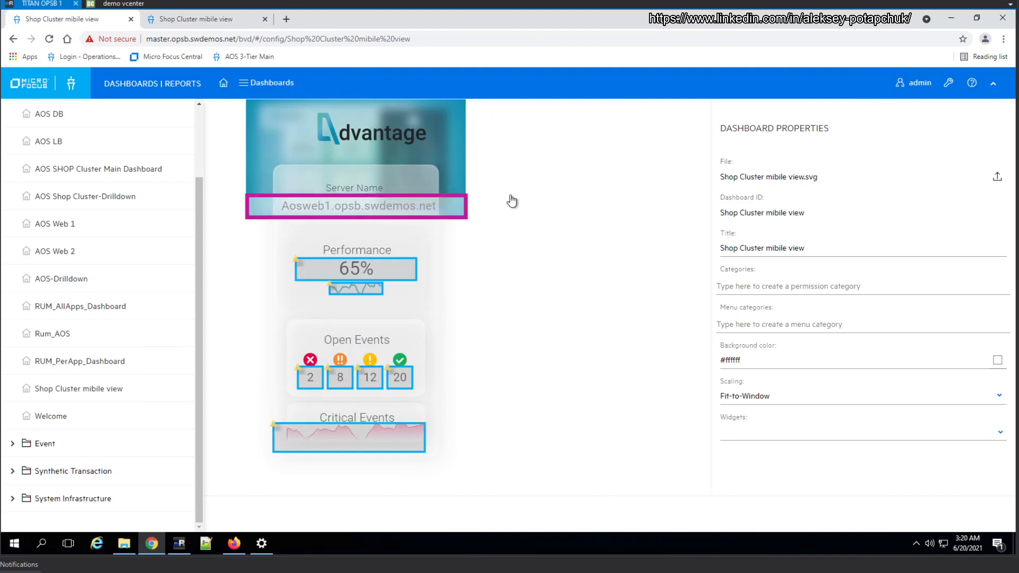
pyautogui.click(209, 19)
# In the dashboard configuration, search for shoppd and assign the Performance percentage widget the GBL_CPU_TOTAL_UTIL data channel of aosdb.opsb.swdemos.net
pyautogui.click(74, 20)
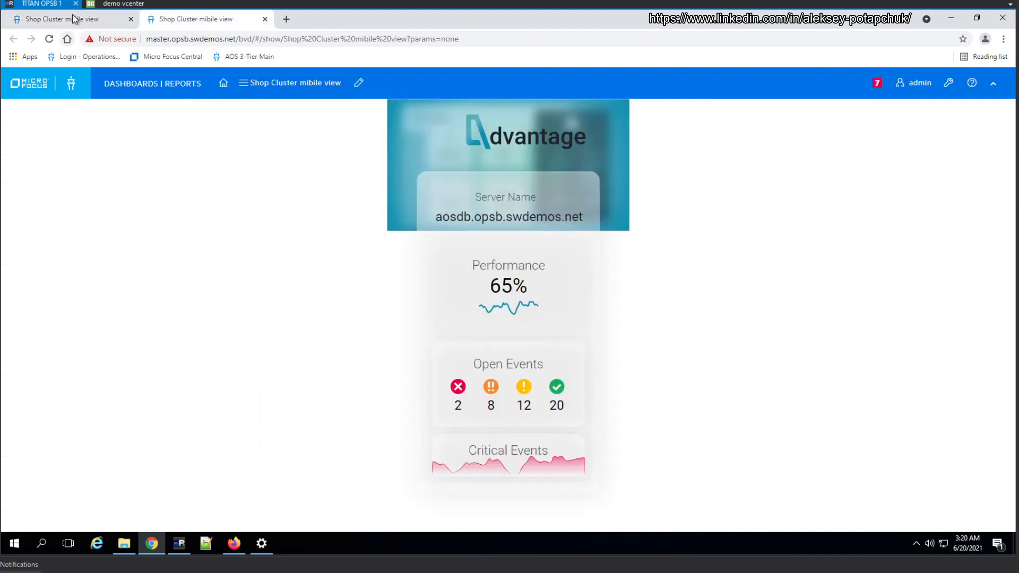
pyautogui.click(375, 275)
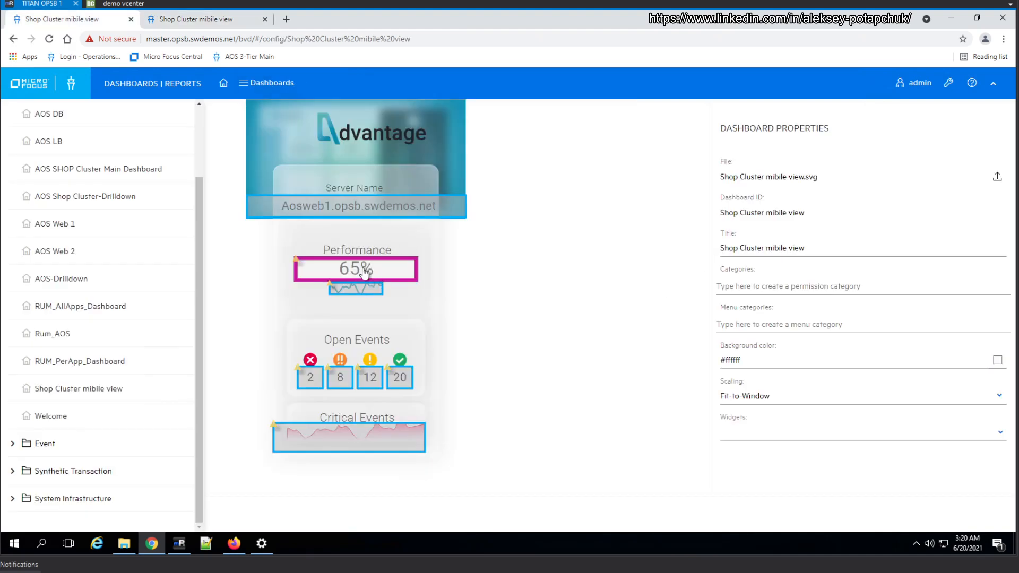
pyautogui.click(790, 237)
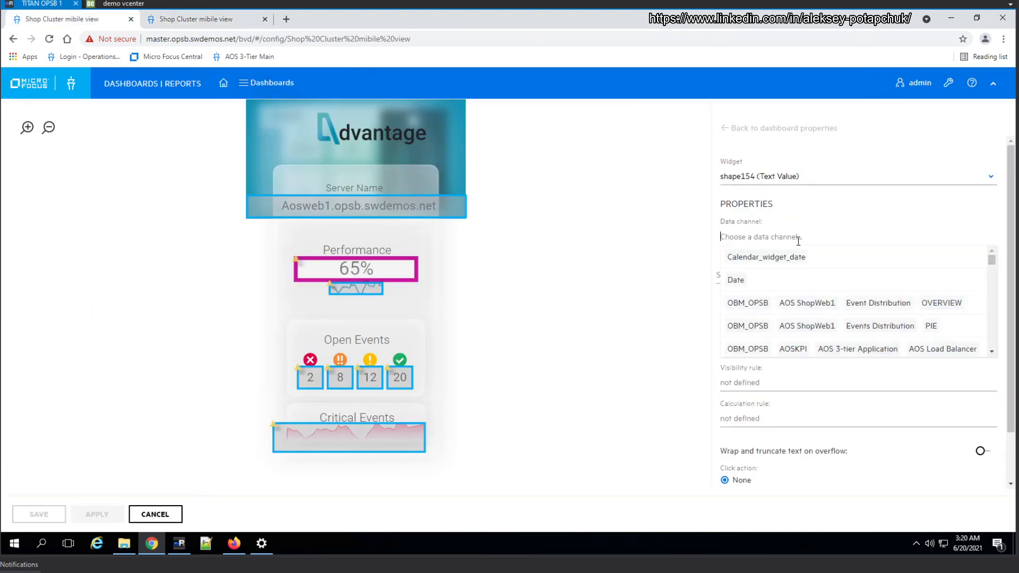
pyautogui.write('shop')
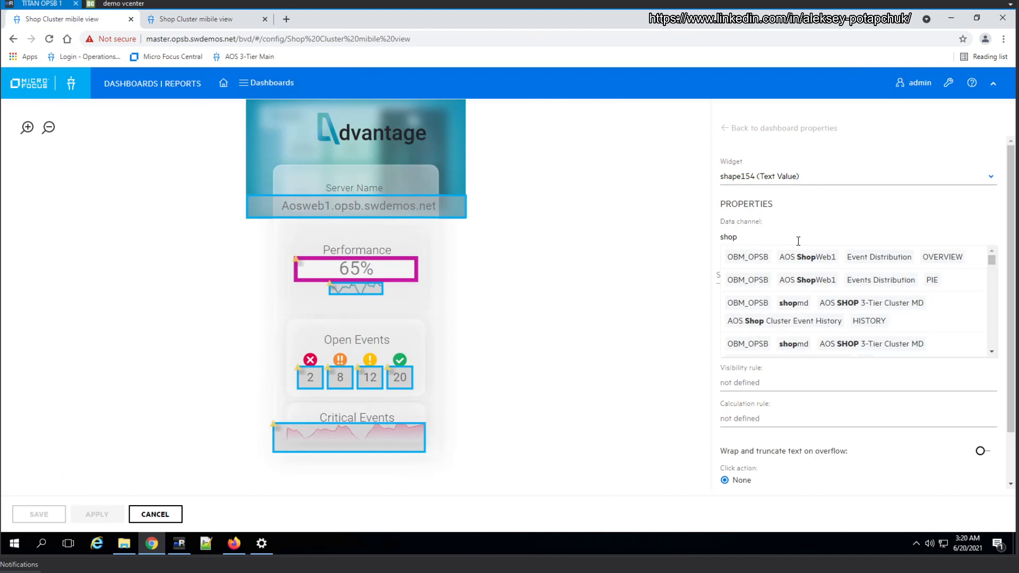
pyautogui.write('pd')
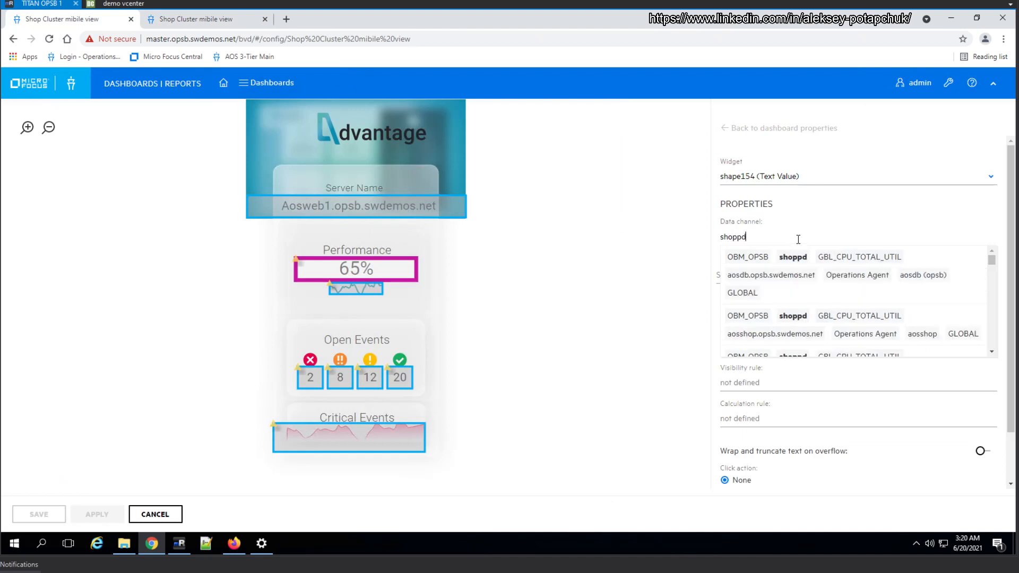
pyautogui.click(820, 284)
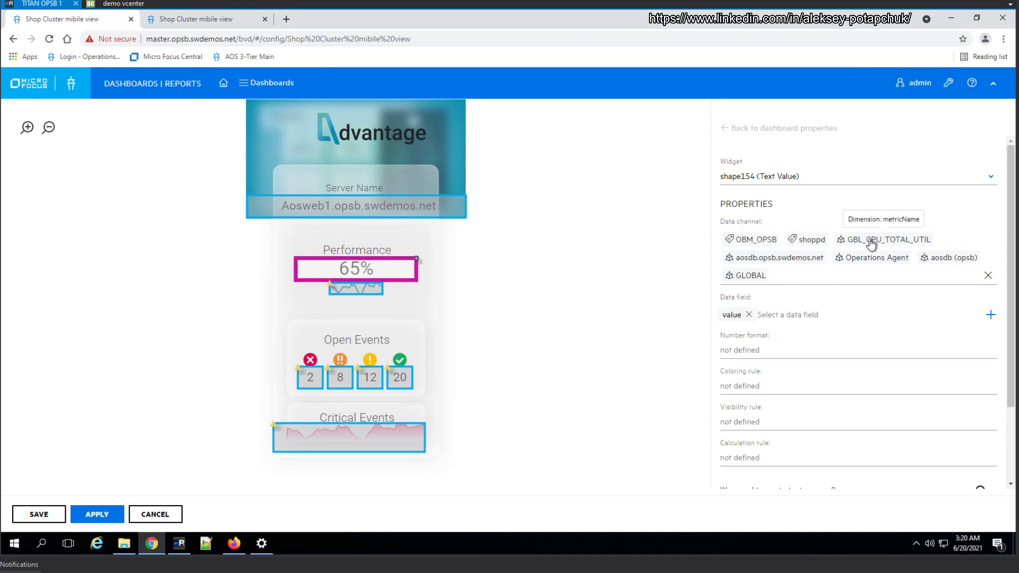
# Search for shoppd and assign the Performance line chart the GBL_CPU_TOTAL_UTIL data channel of aosdb.opsb.swdemos.net
pyautogui.click(376, 288)
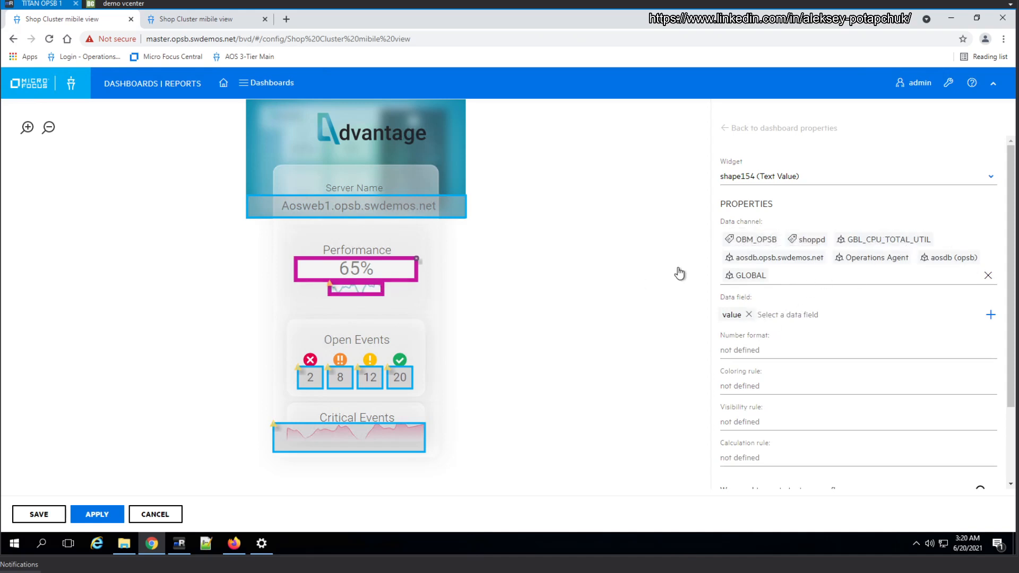
pyautogui.click(774, 235)
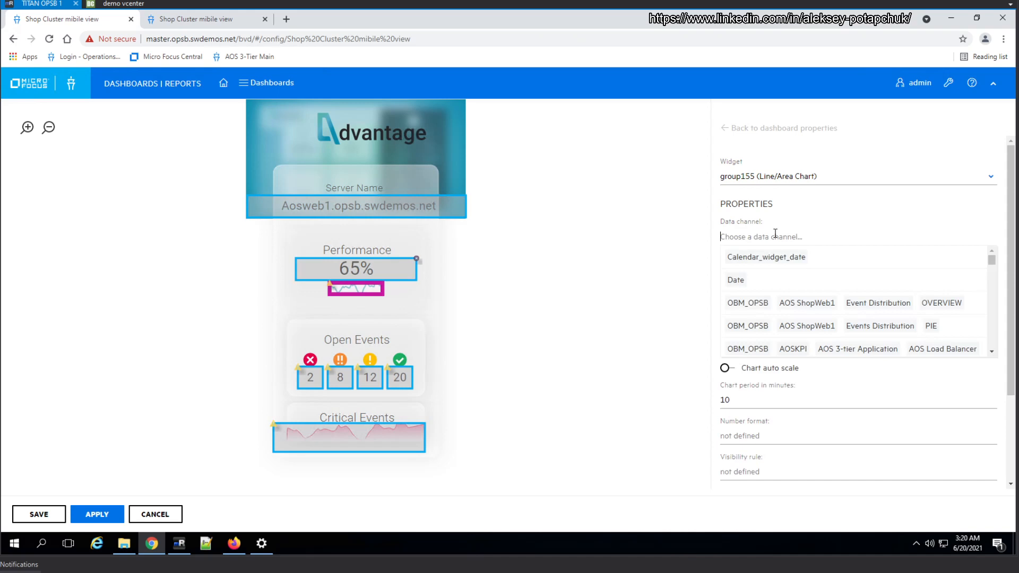
pyautogui.write('shoppd')
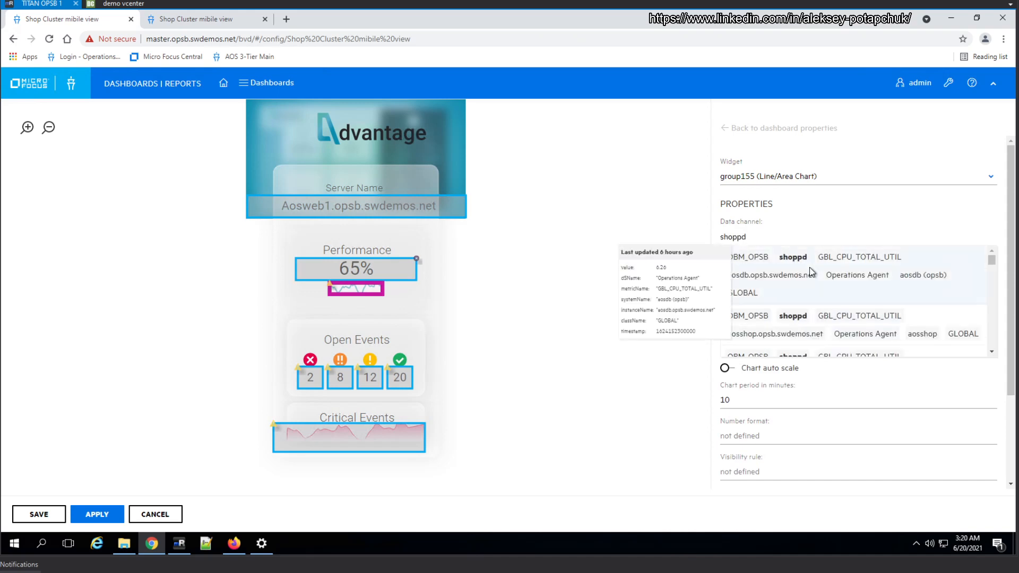
pyautogui.click(810, 268)
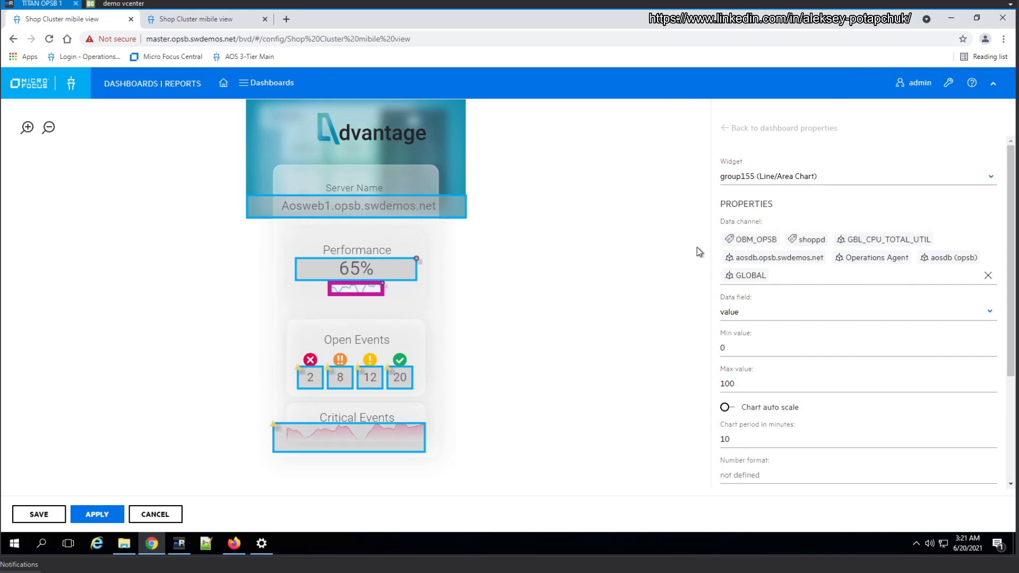
# Open the data channel choices of the red critical count widget under Open Events
pyautogui.click(313, 378)
pyautogui.click(820, 244)
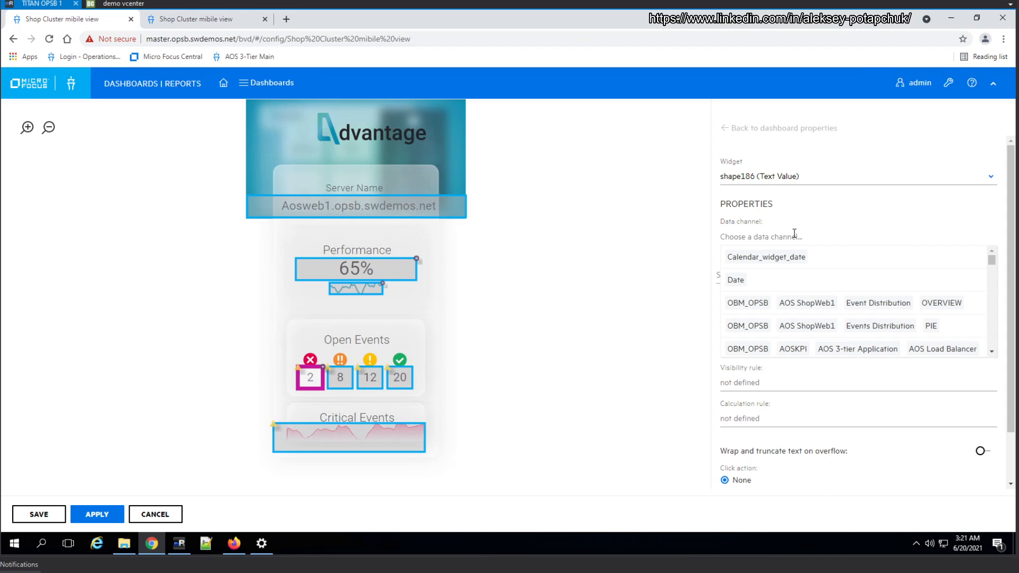
pyautogui.write('dh')
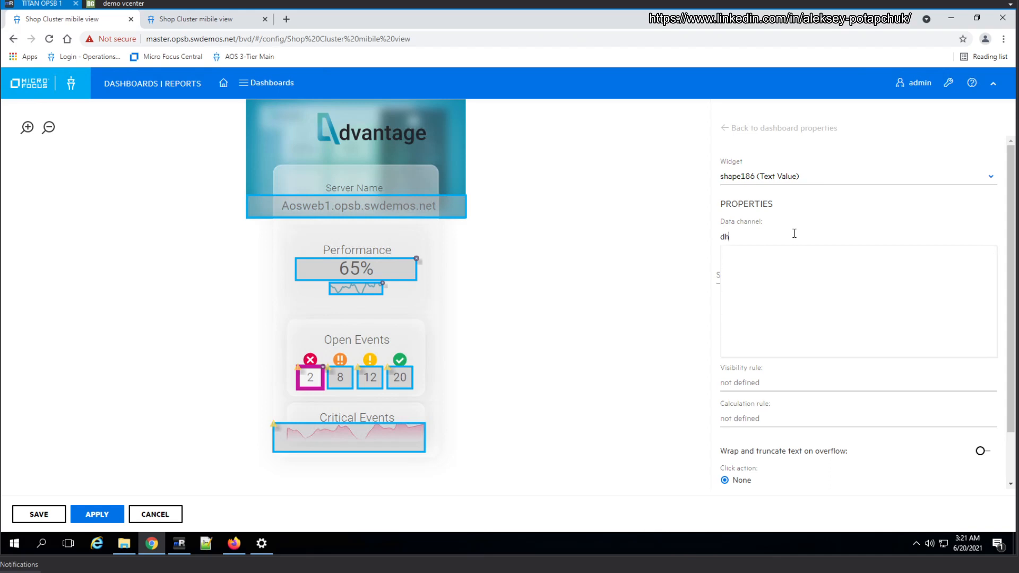
pyautogui.write('opmd')
pyautogui.write('ev')
pyautogui.press('BackSpace')
pyautogui.press('BackSpace')
pyautogui.press('BackSpace')
pyautogui.press('BackSpace')
pyautogui.press('BackSpace')
pyautogui.press('BackSpace')
pyautogui.press('BackSpace')
pyautogui.press('BackSpace')
pyautogui.press('BackSpace')
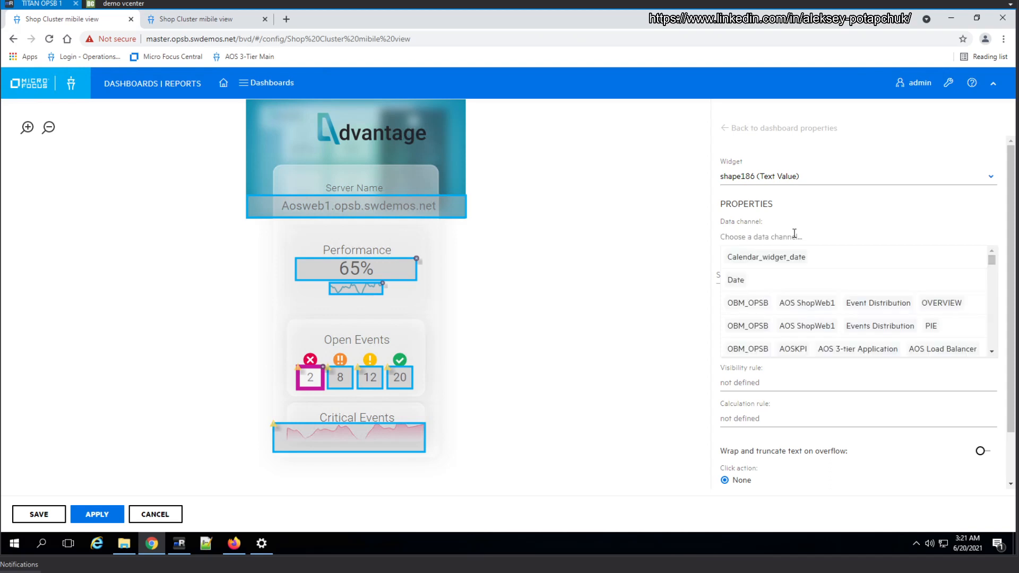
# Search for shopmd web 5, assign the critical count widget the AOS Shop Web 5 PIE channel and set its data field to numberOfCritical
pyautogui.write('shopmd')
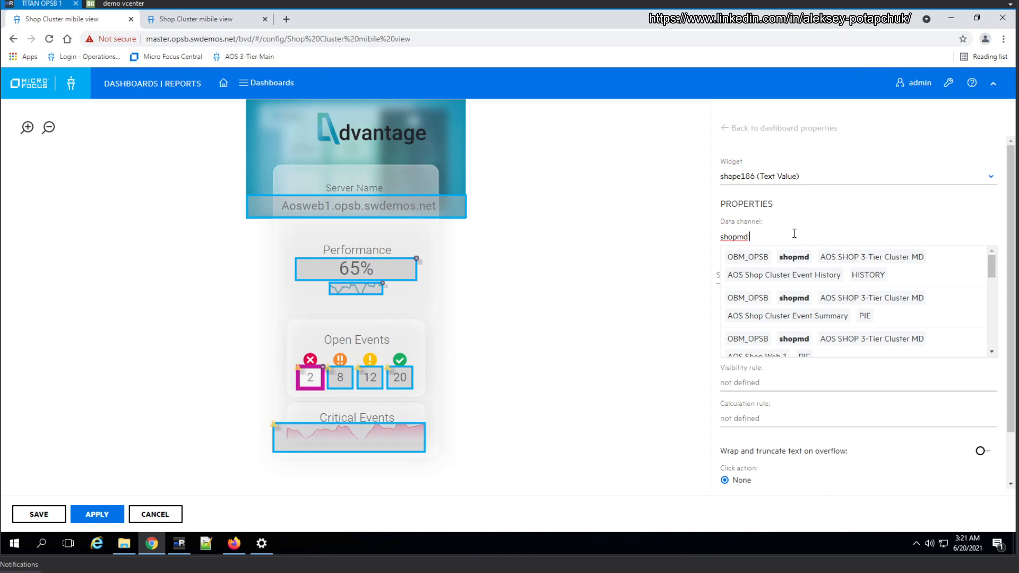
pyautogui.write('s')
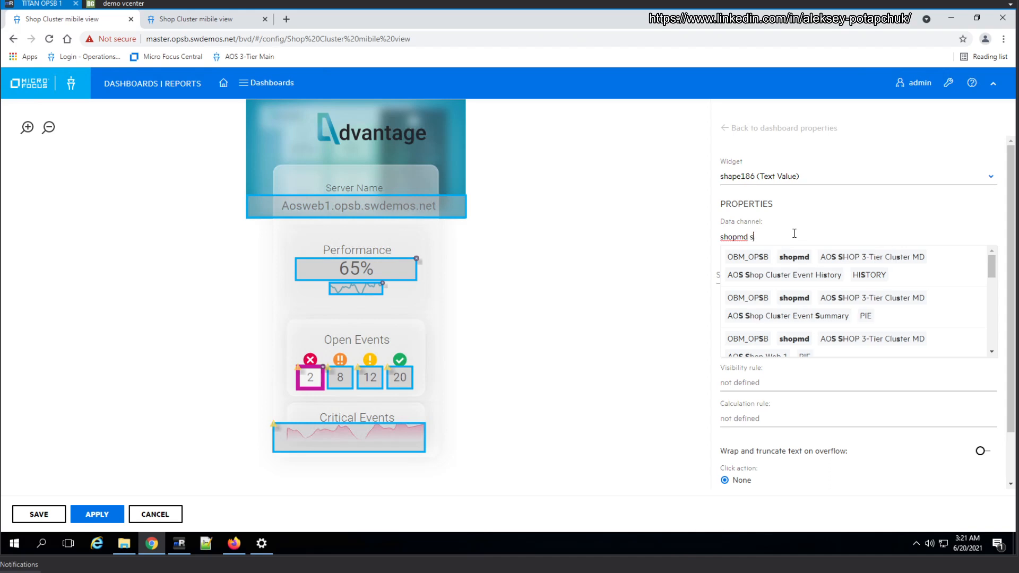
pyautogui.press('BackSpace')
pyautogui.write('web')
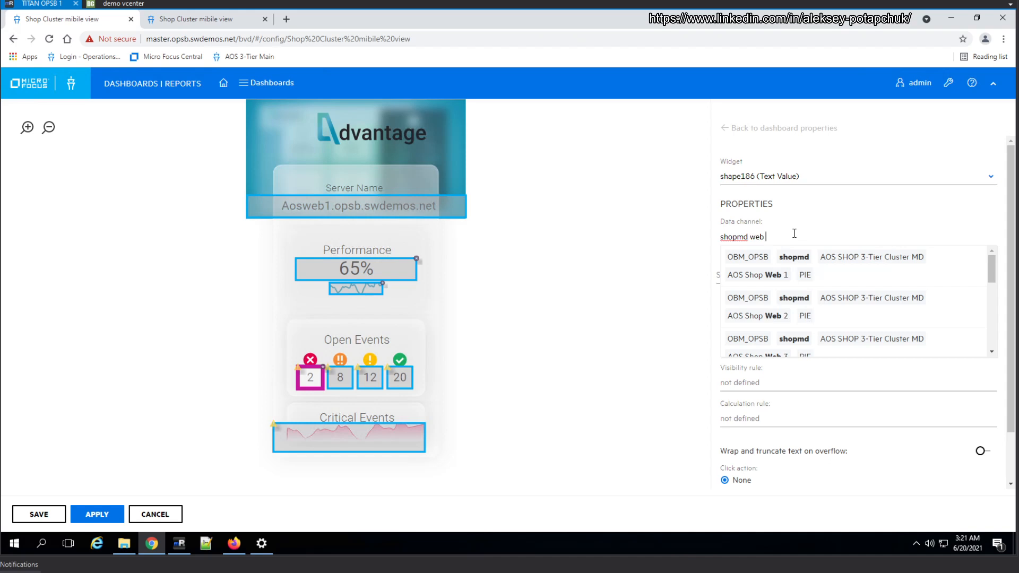
pyautogui.write(' 5')
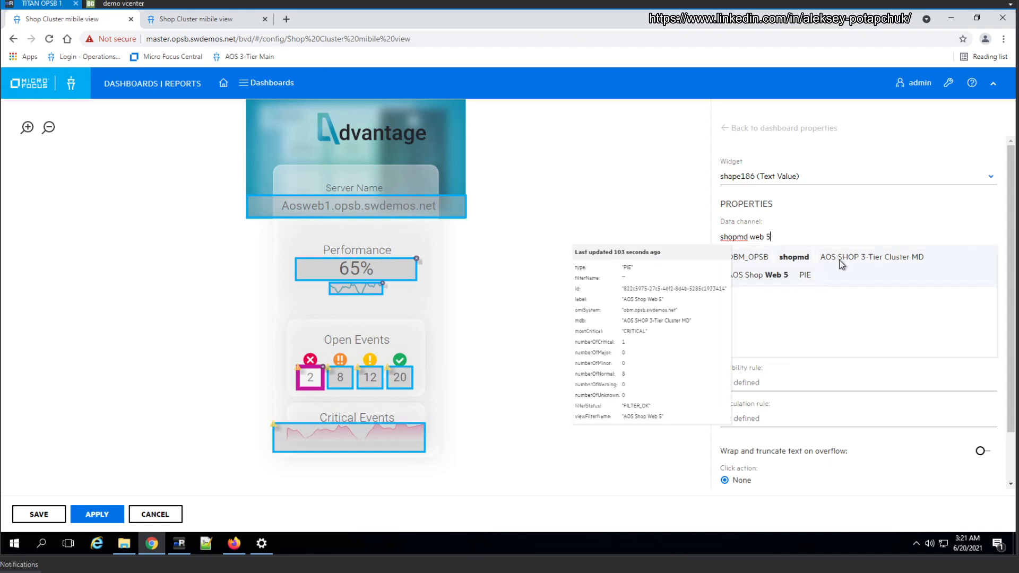
pyautogui.moveTo(772, 238); pyautogui.dragTo(702, 248)
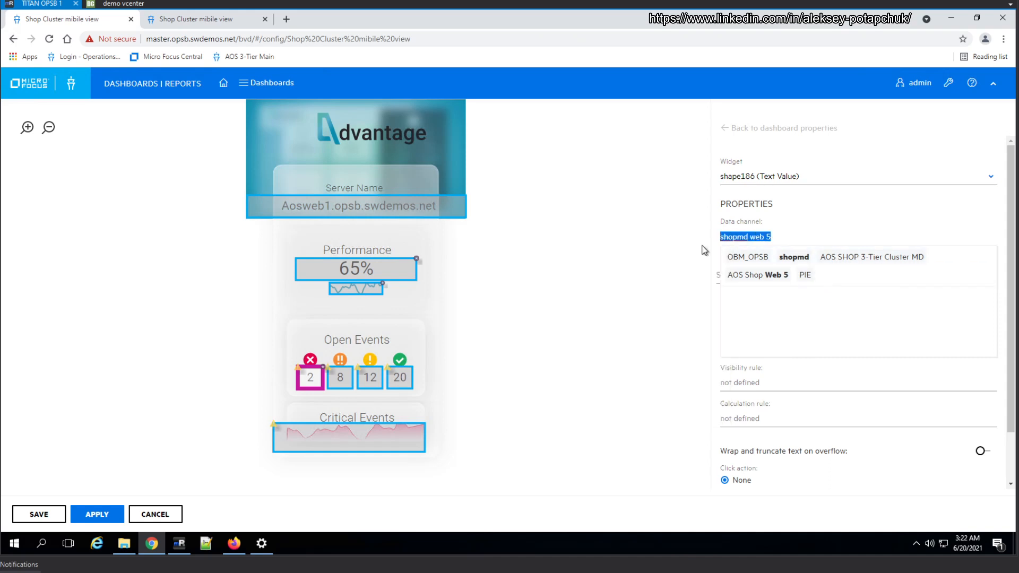
pyautogui.click(826, 266)
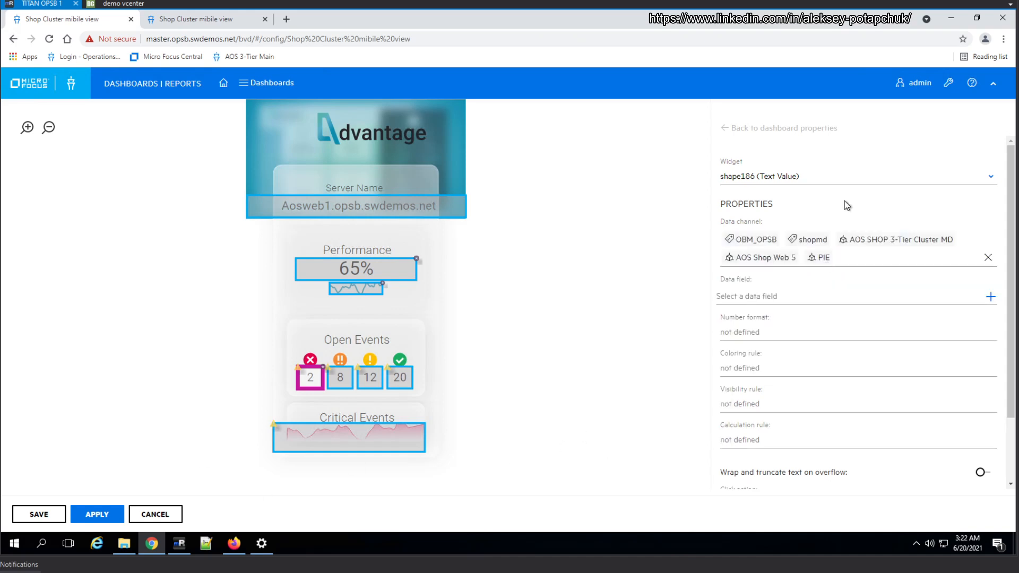
pyautogui.click(824, 298)
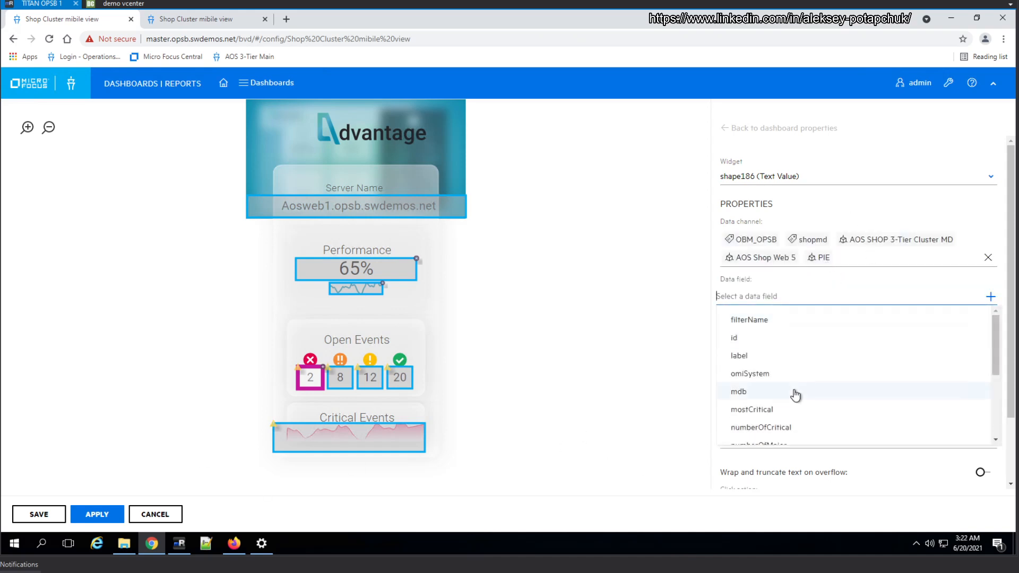
pyautogui.click(788, 428)
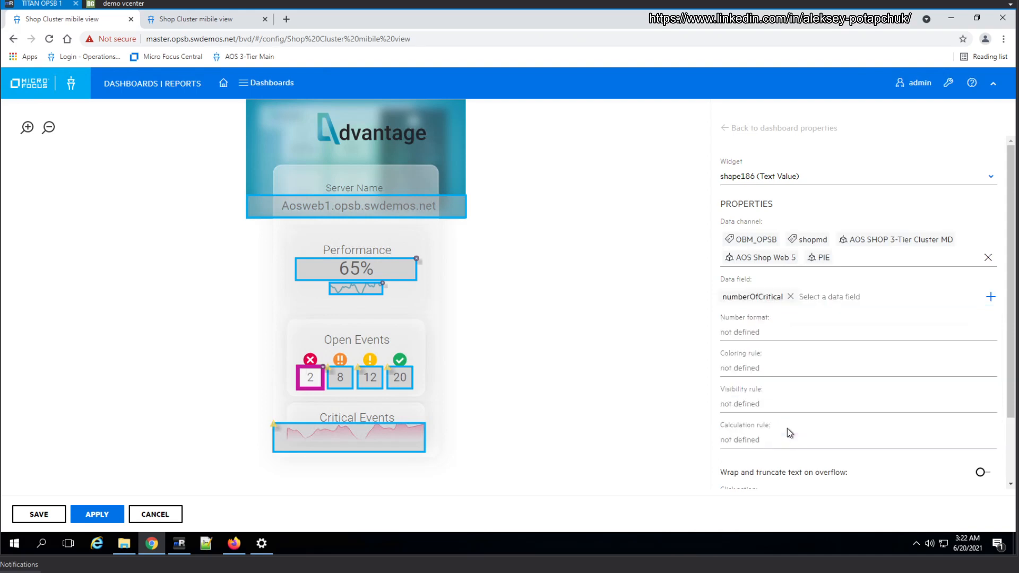
# Bind the orange Open Events count widget to the shopmd AOS Shop Web 5 PIE channel with the numberOfMajor data field
pyautogui.click(349, 381)
pyautogui.click(745, 231)
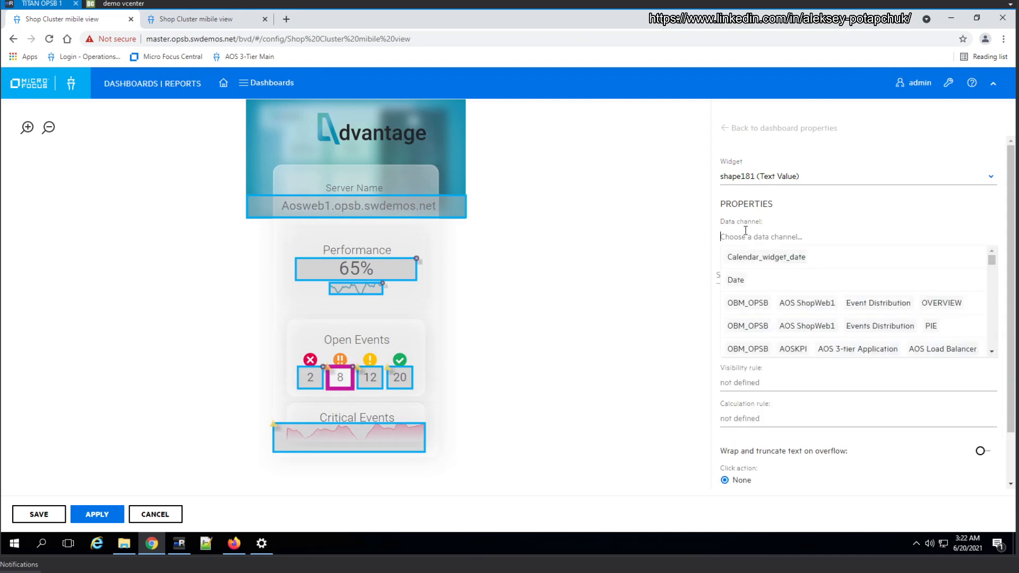
pyautogui.write('shopmd web 5')
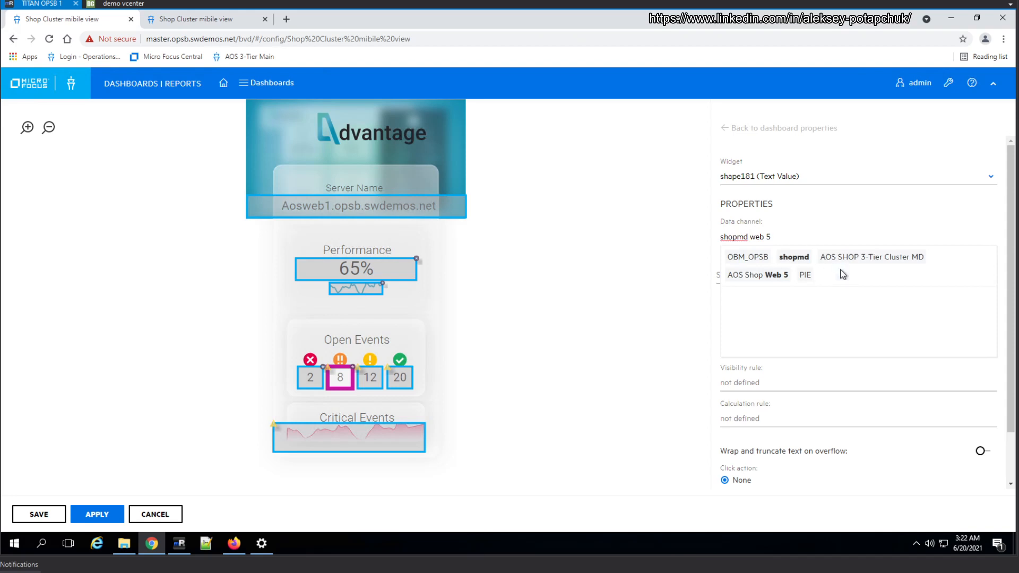
pyautogui.moveTo(843, 274)
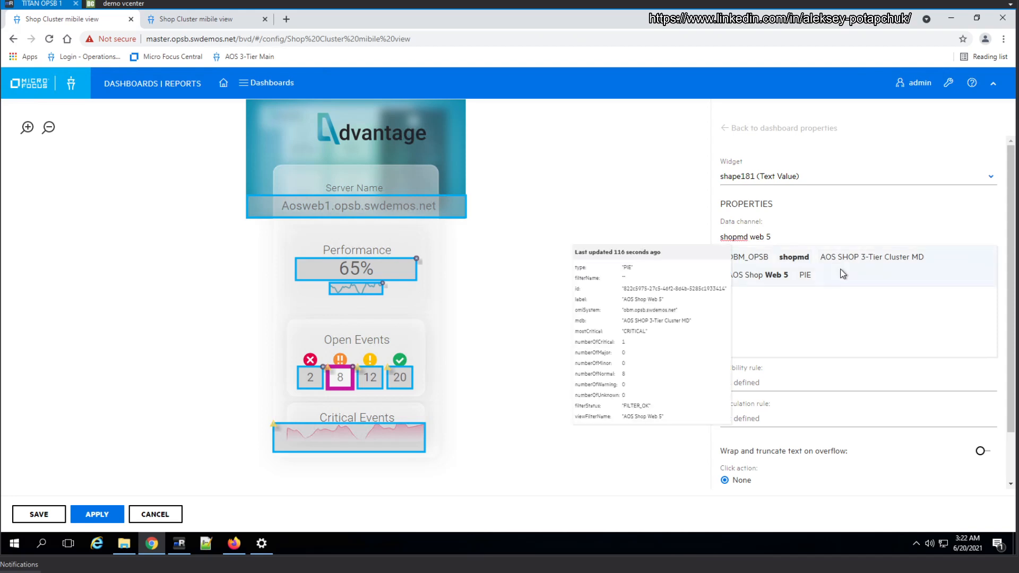
pyautogui.click(842, 273)
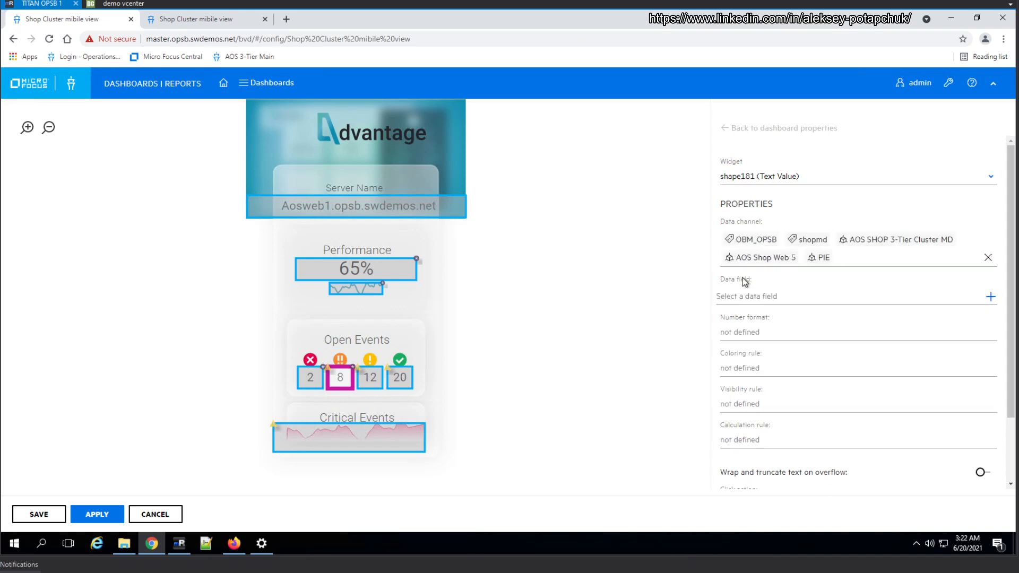
pyautogui.click(792, 293)
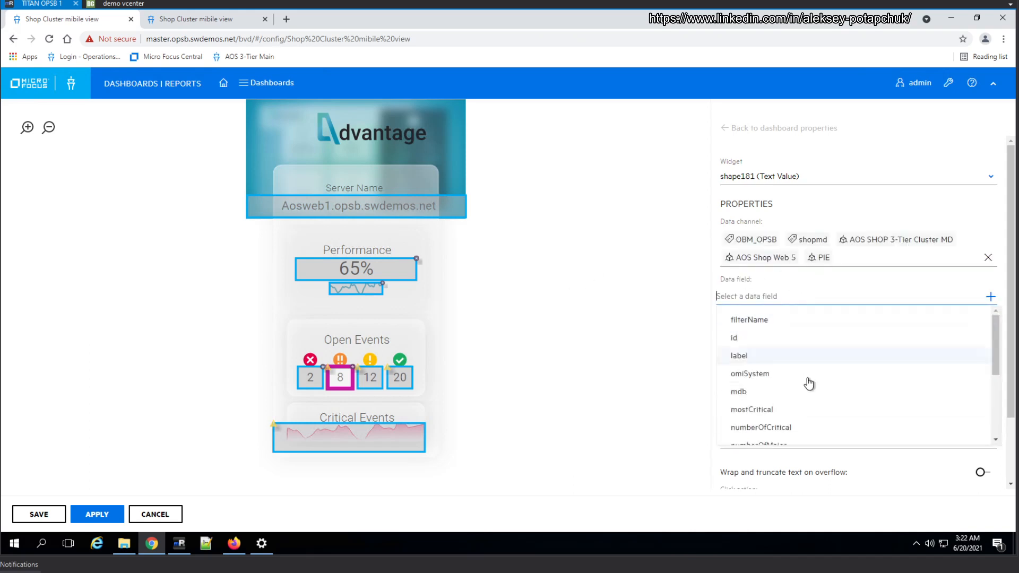
pyautogui.scroll(-3, 808, 414)
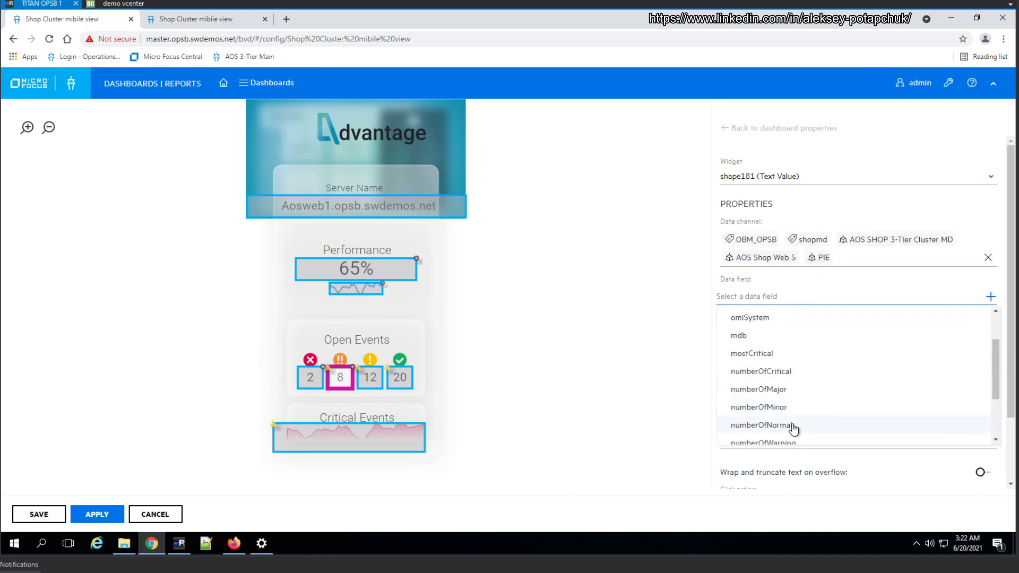
# Bind the yellow Open Events count widget to the shopmd AOS Shop Web 5 PIE channel with the numberOfMinor data field
pyautogui.click(370, 376)
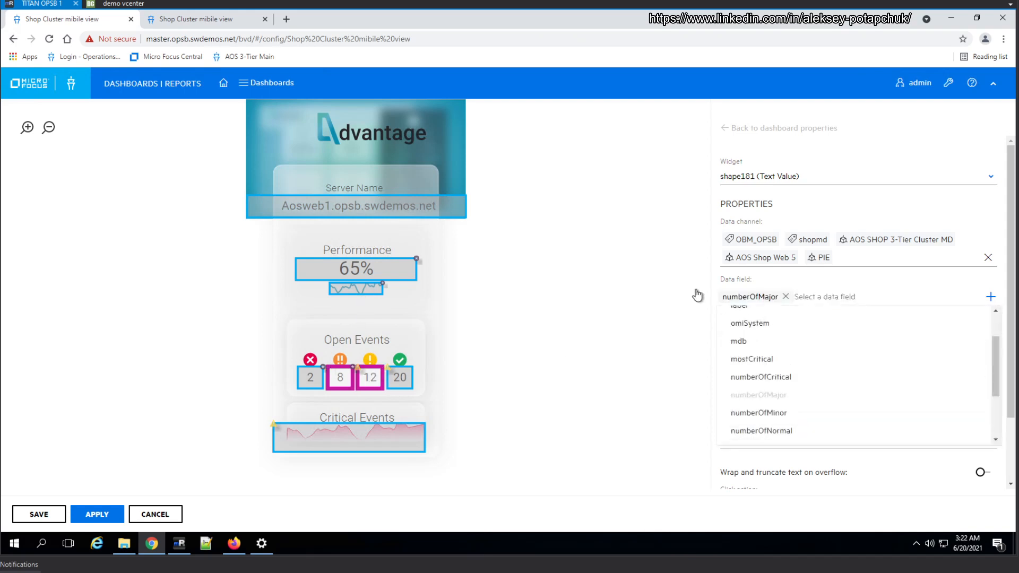
pyautogui.click(786, 241)
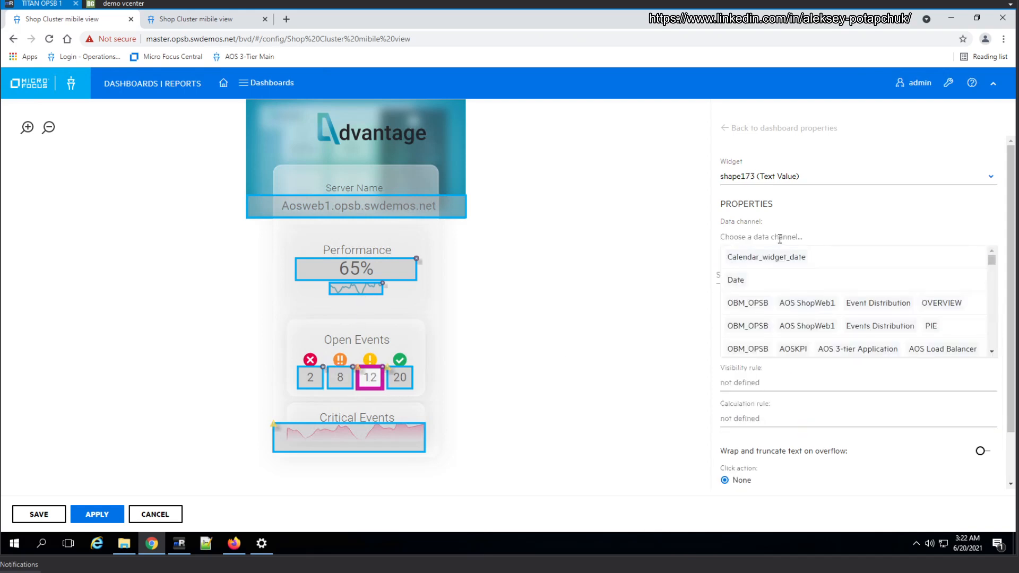
pyautogui.write('shopmd web 5')
pyautogui.click(853, 259)
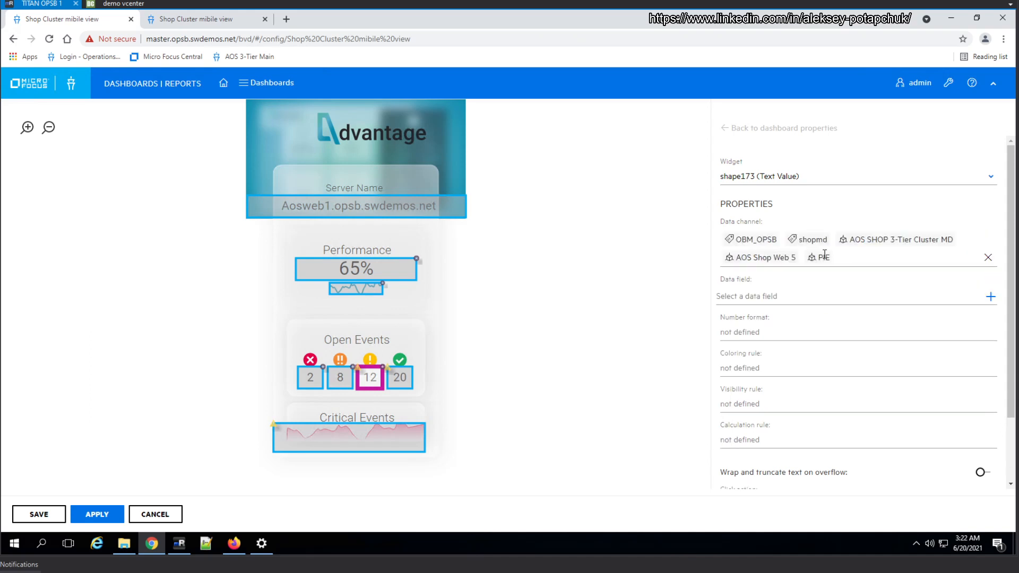
pyautogui.click(807, 297)
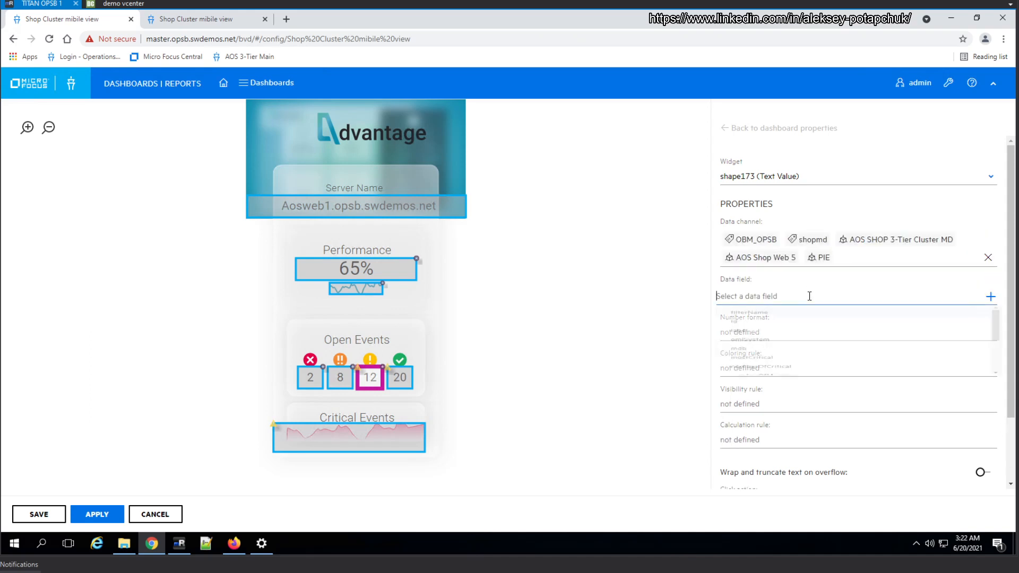
pyautogui.scroll(-1, 812, 413)
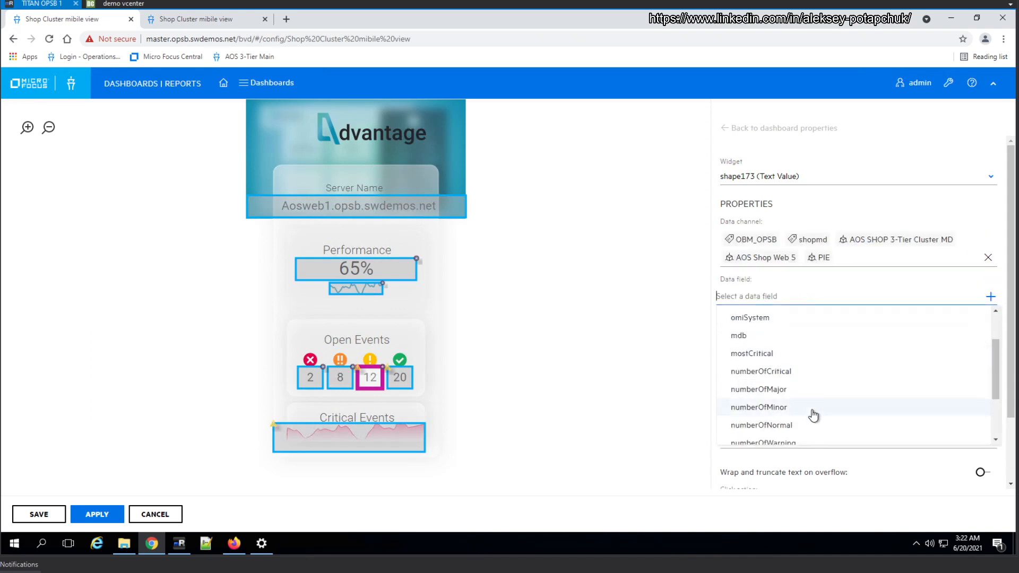
pyautogui.click(785, 408)
# Bind the green Open Events count widget to the shopmd AOS Shop Web 5 PIE channel with the numberOfNormal data field
pyautogui.click(407, 382)
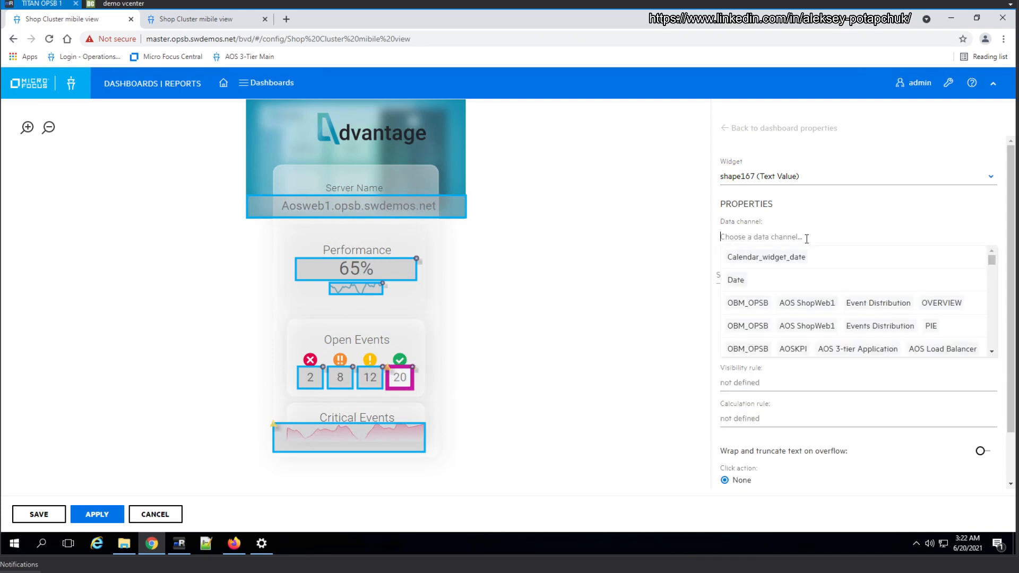
pyautogui.write('shopmd web 5')
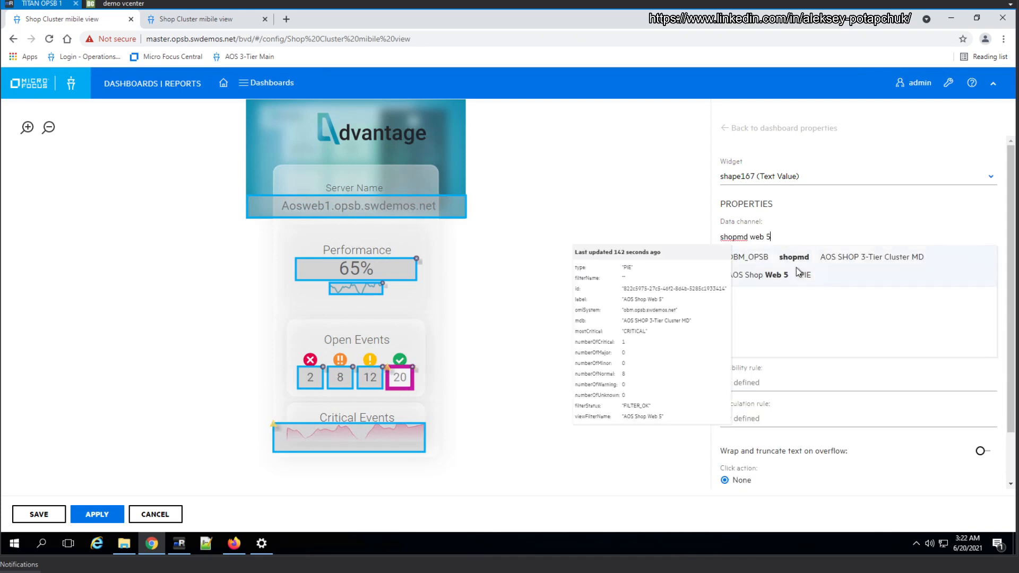
pyautogui.click(795, 265)
pyautogui.click(793, 296)
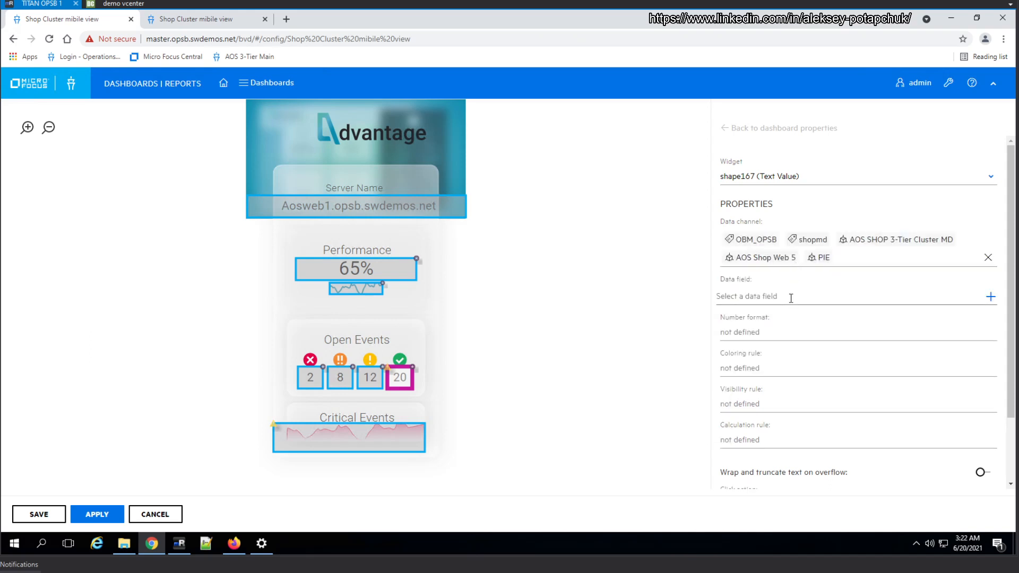
pyautogui.scroll(-2, 779, 416)
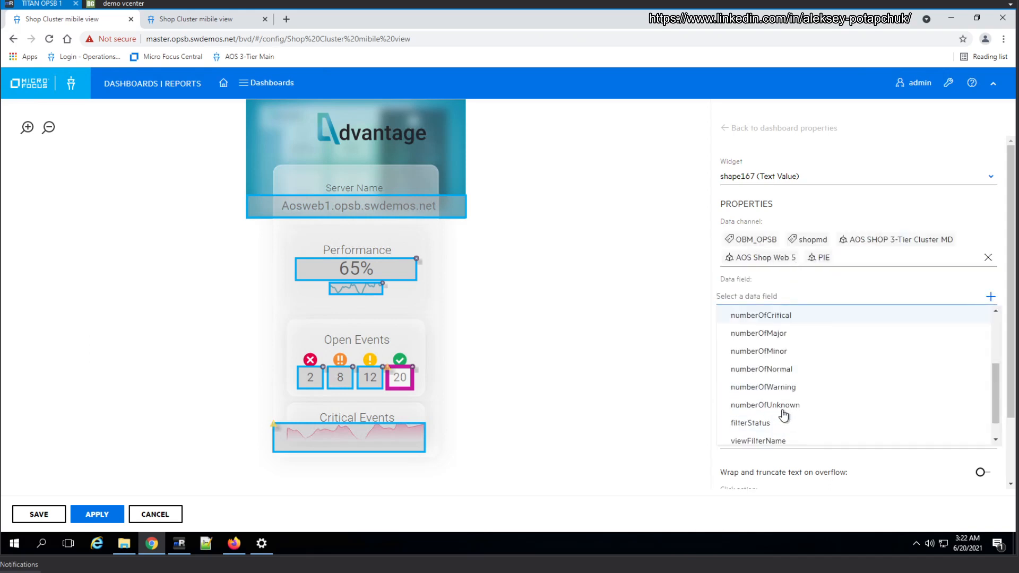
pyautogui.click(776, 372)
# Bind the Critical Events area chart to the shopmd AOS Shop Web 5 PIE channel with the numberOfCritical data field
pyautogui.click(400, 439)
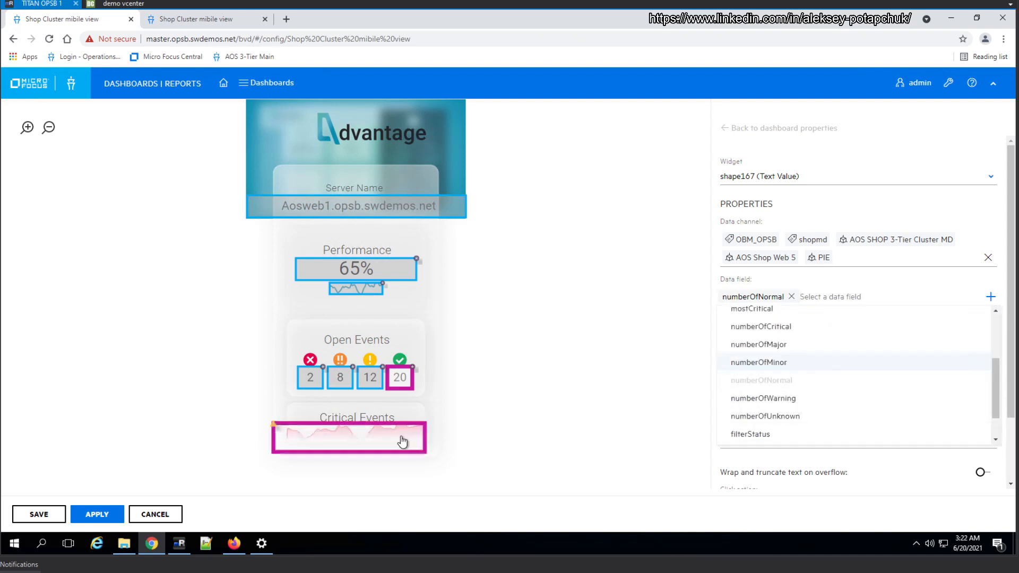
pyautogui.click(731, 239)
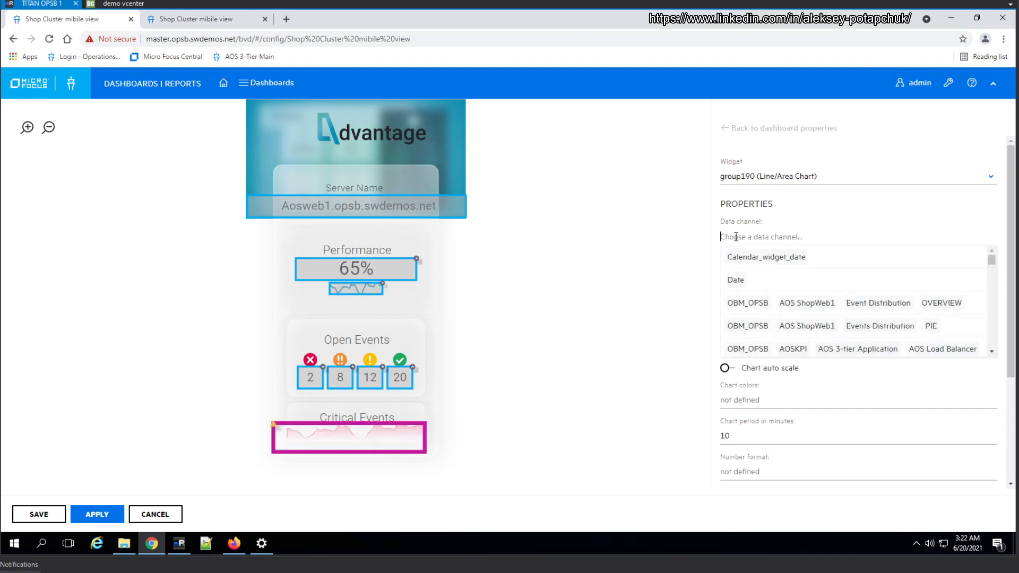
pyautogui.write('shopmd web 5')
pyautogui.click(766, 258)
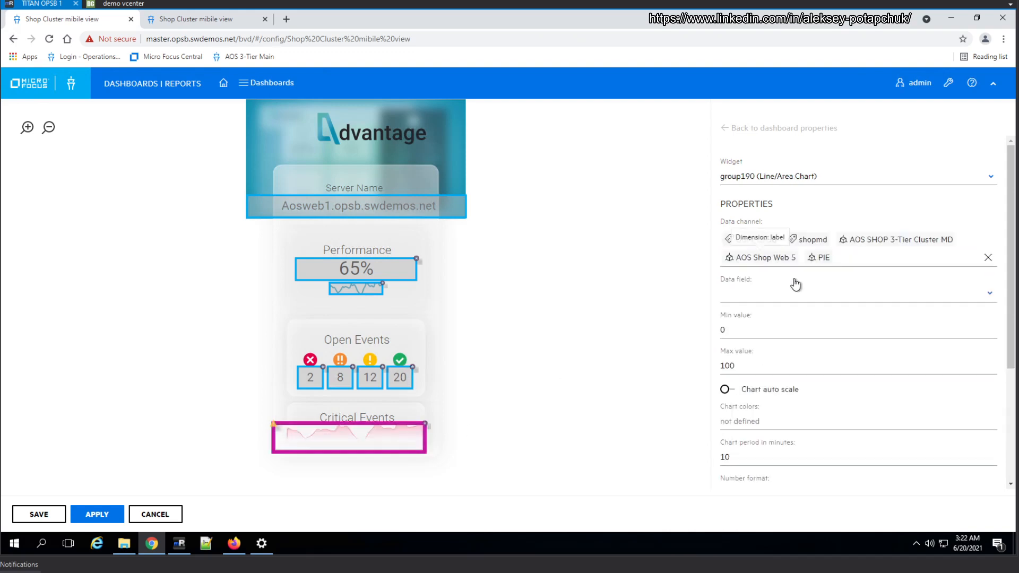
pyautogui.click(779, 301)
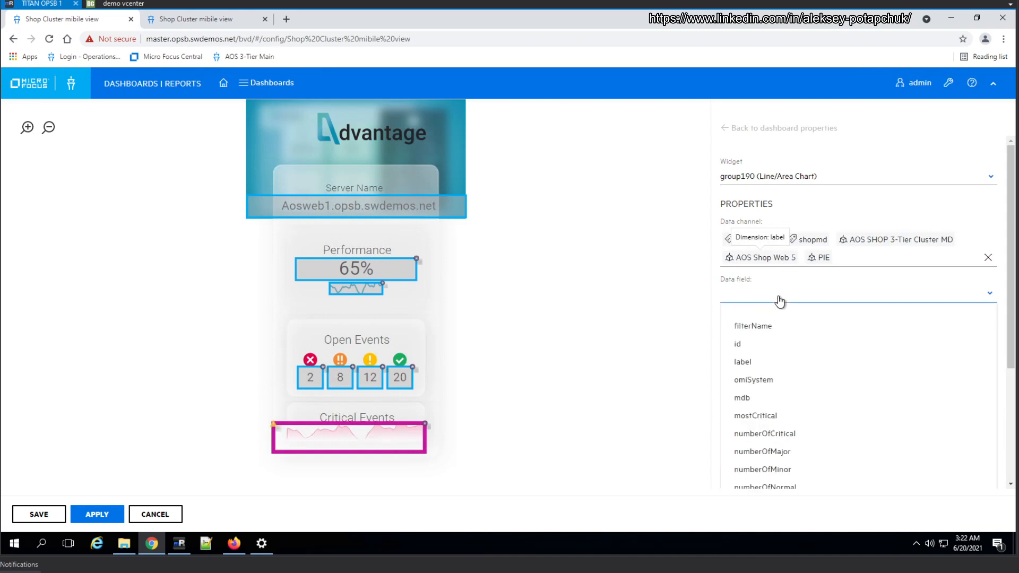
pyautogui.scroll(-2, 791, 398)
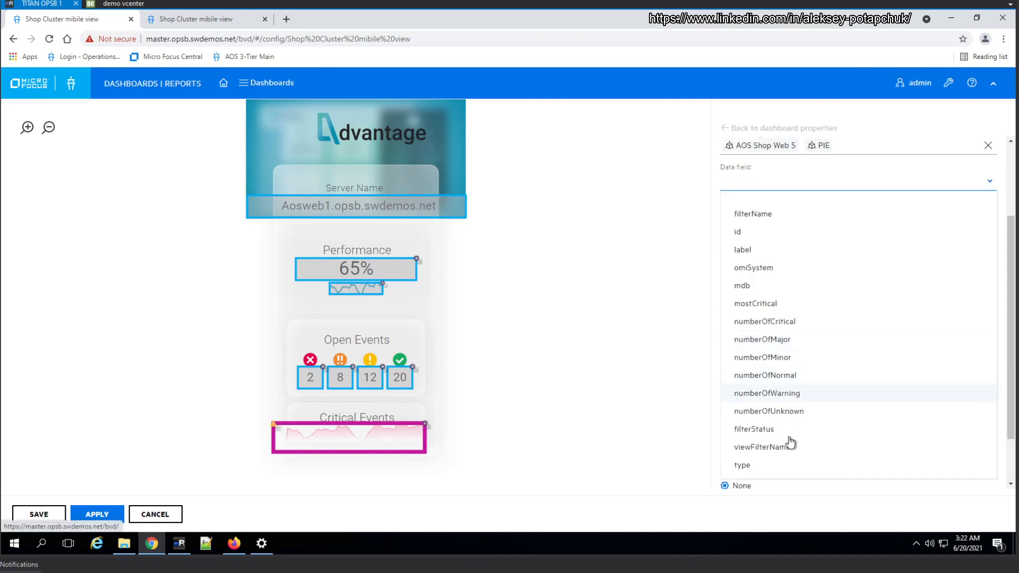
pyautogui.click(787, 321)
# Set the Critical Events chart period to 60 minutes and enable its auto scale
pyautogui.moveTo(742, 345); pyautogui.dragTo(714, 343)
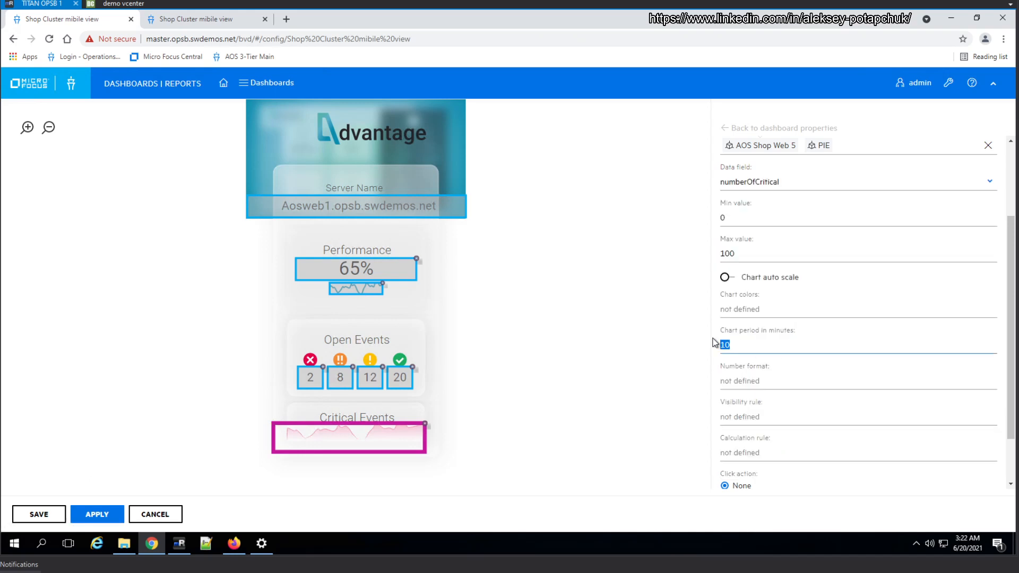
pyautogui.write('60')
pyautogui.click(725, 277)
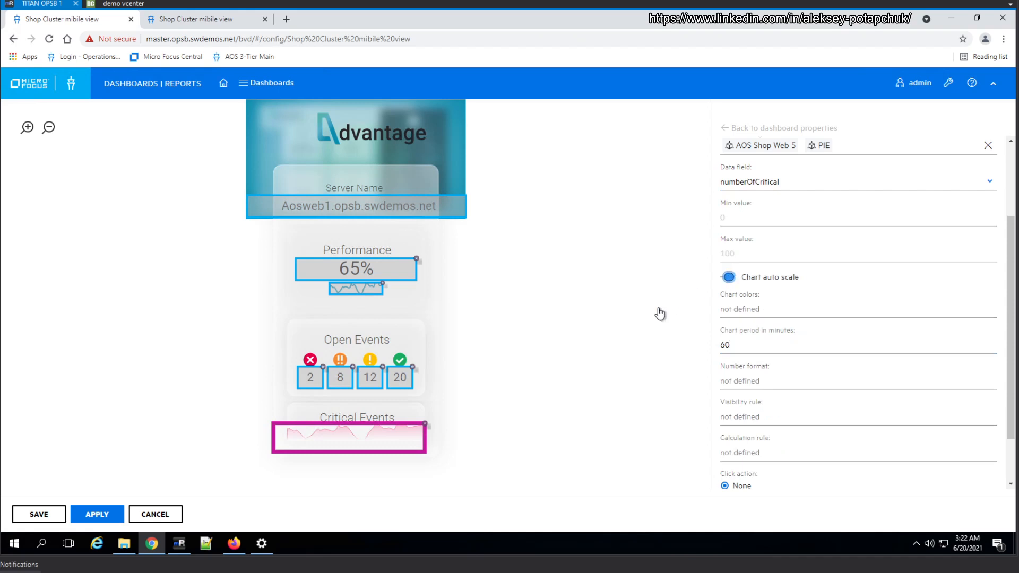
# Set the small Performance line chart's period to 10 minutes and enable its auto scale
pyautogui.click(349, 286)
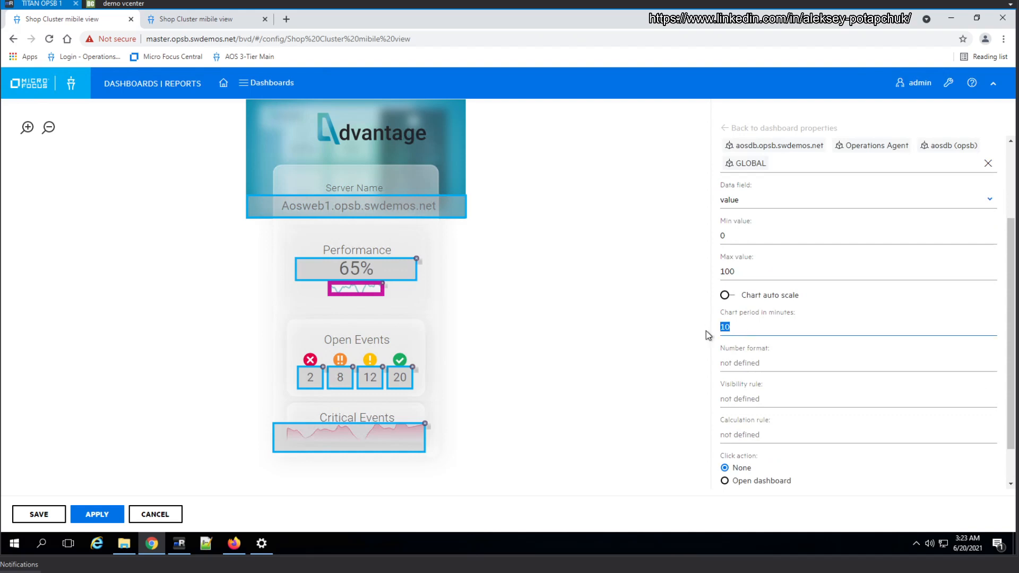
pyautogui.write('60')
pyautogui.write('10')
pyautogui.click(725, 296)
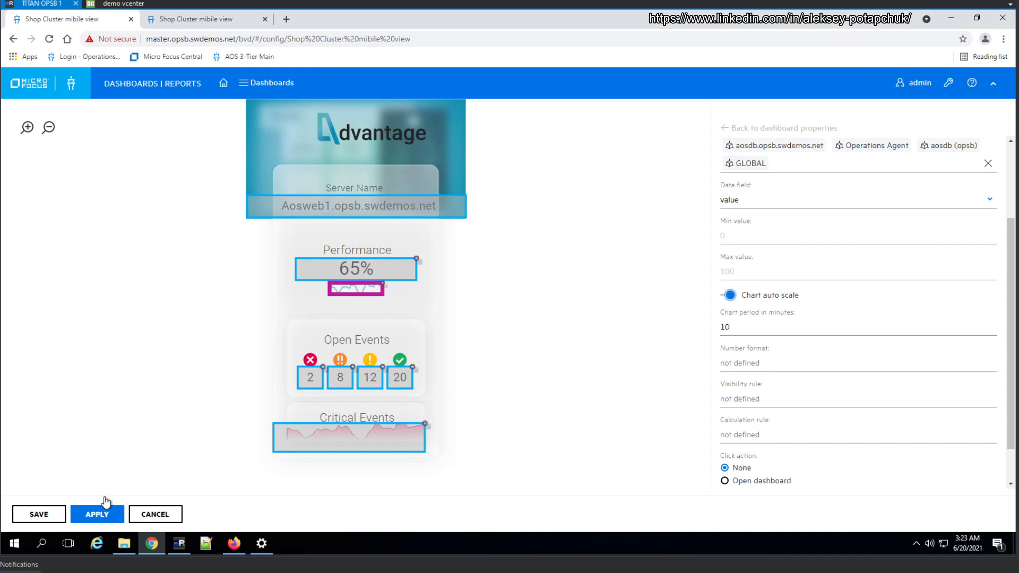
# Apply the widget changes and reload the Shop Cluster mibile view dashboard preview
pyautogui.click(104, 519)
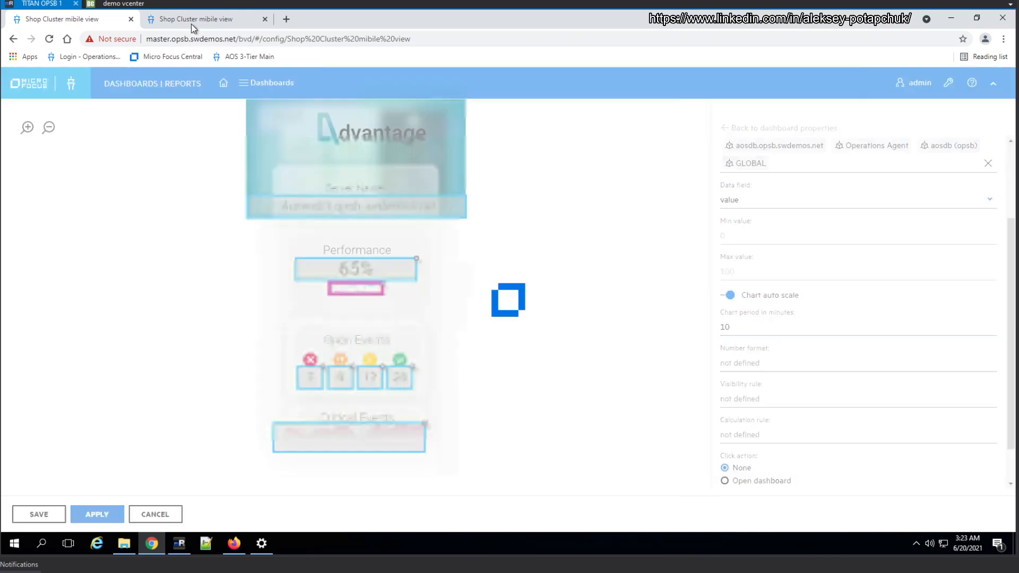
pyautogui.click(194, 21)
pyautogui.click(49, 39)
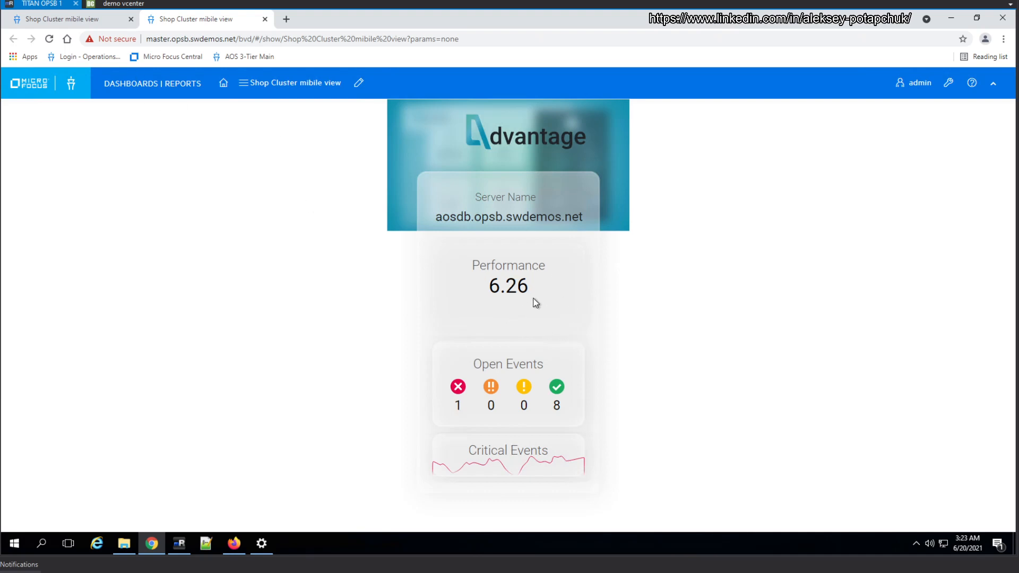
# Return to the dashboard configuration and convert the Server Name widget's aosdb.opsb.swdemos.net dimension into a variable, accepting the template conversion
pyautogui.click(69, 20)
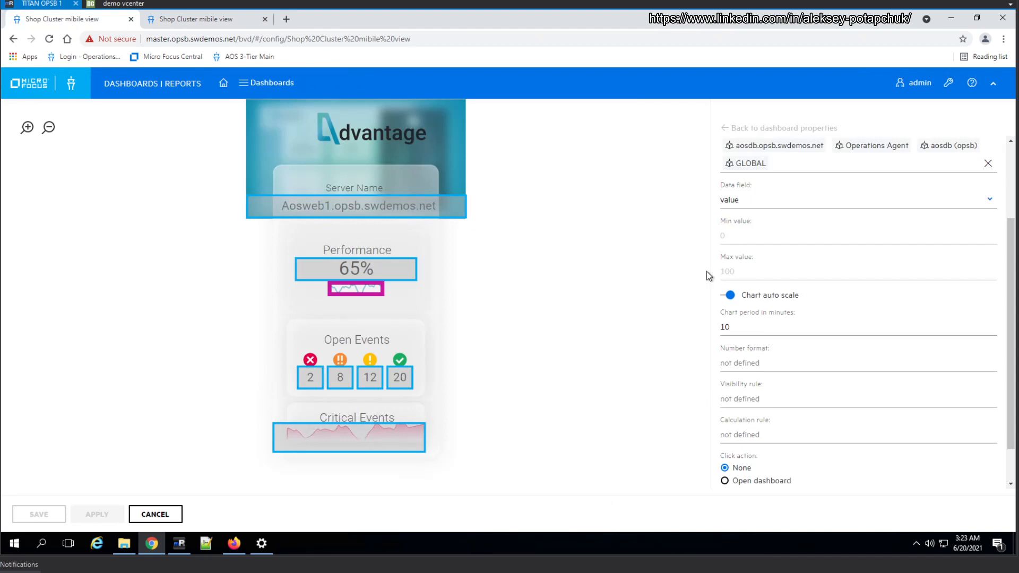
pyautogui.click(367, 211)
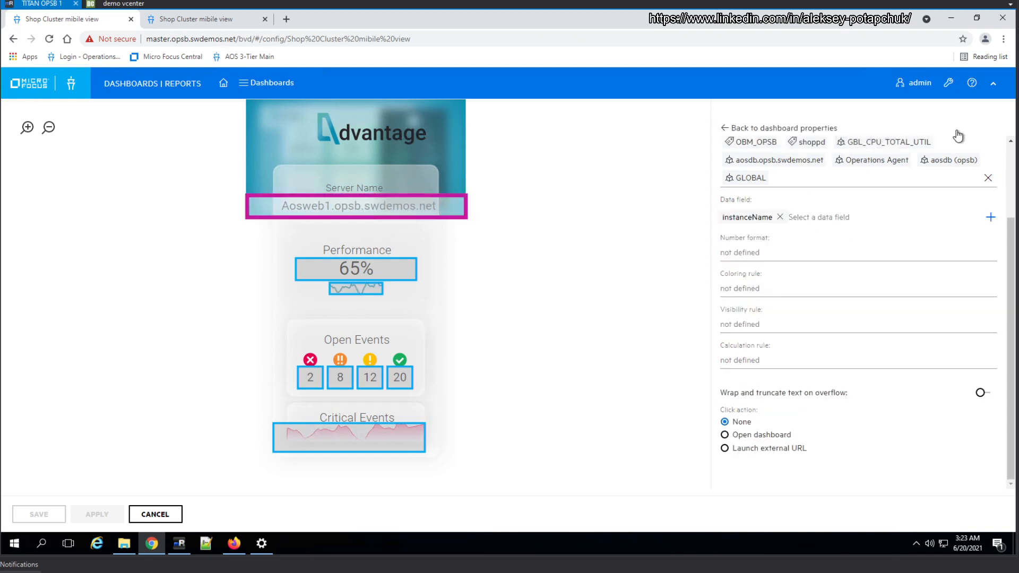
pyautogui.click(790, 160)
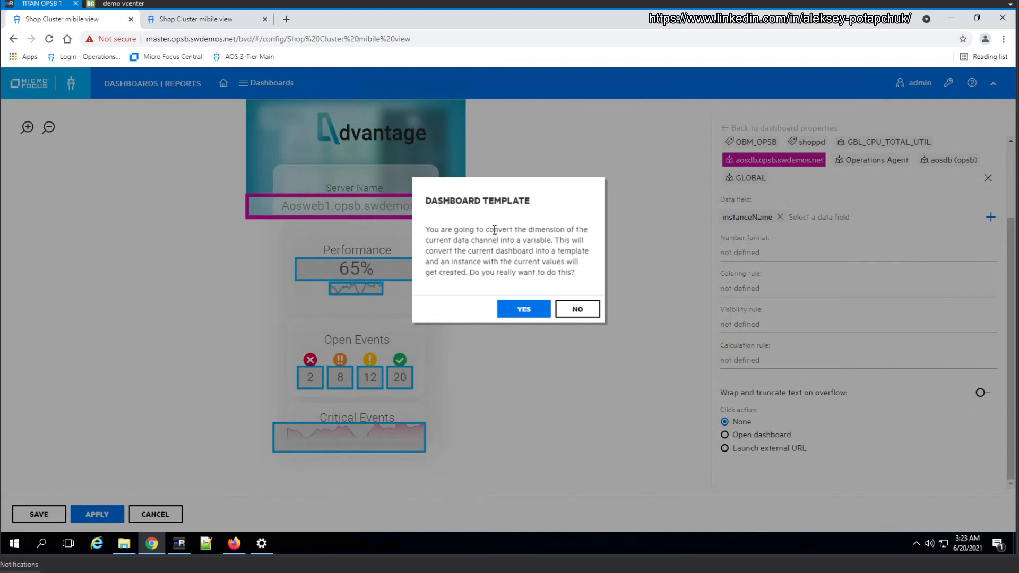
pyautogui.click(538, 308)
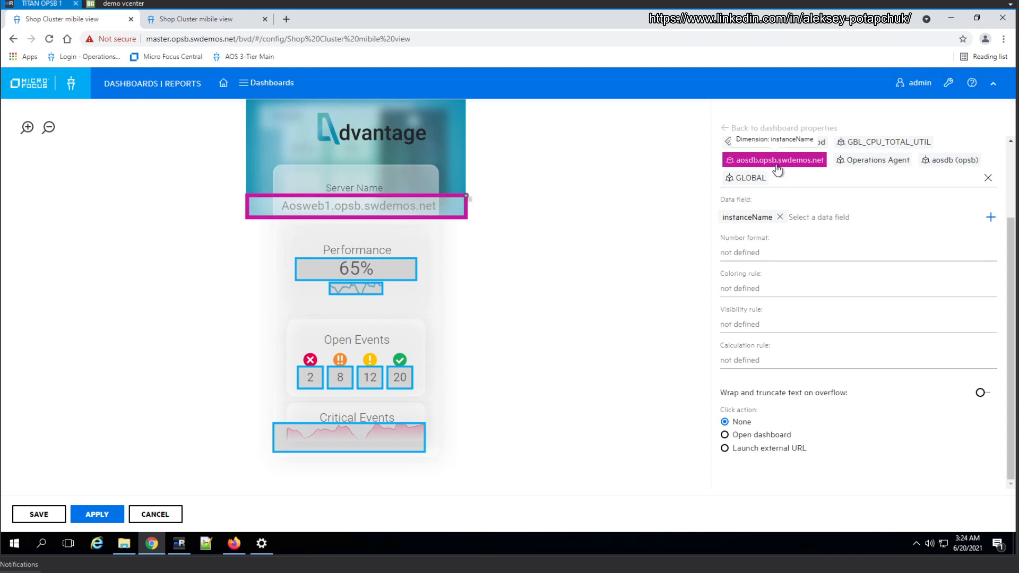
# Convert the aosdb.opsb.swdemos.net dimension into a variable for the Performance value and the line chart below it
pyautogui.click(395, 267)
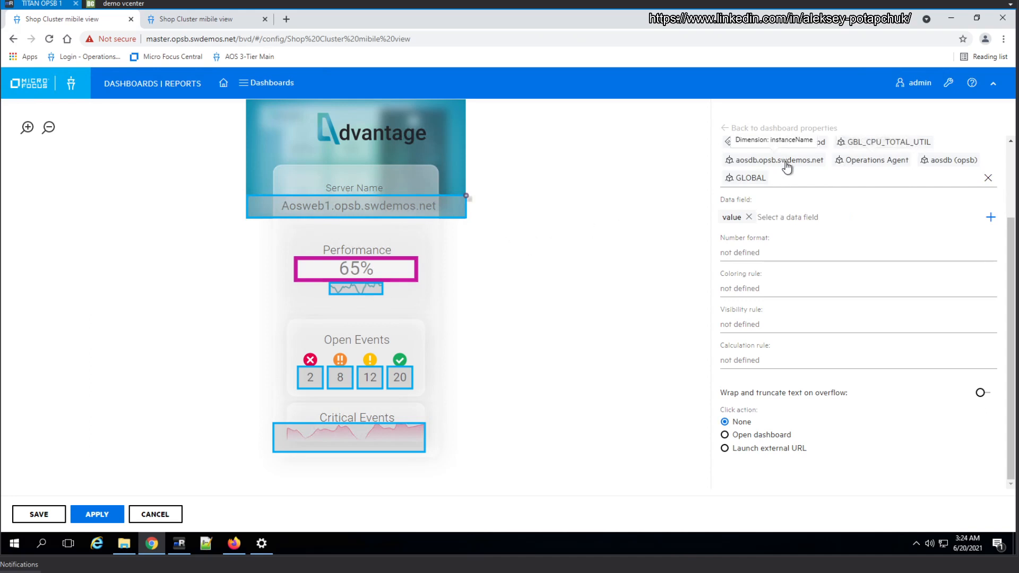
pyautogui.click(363, 291)
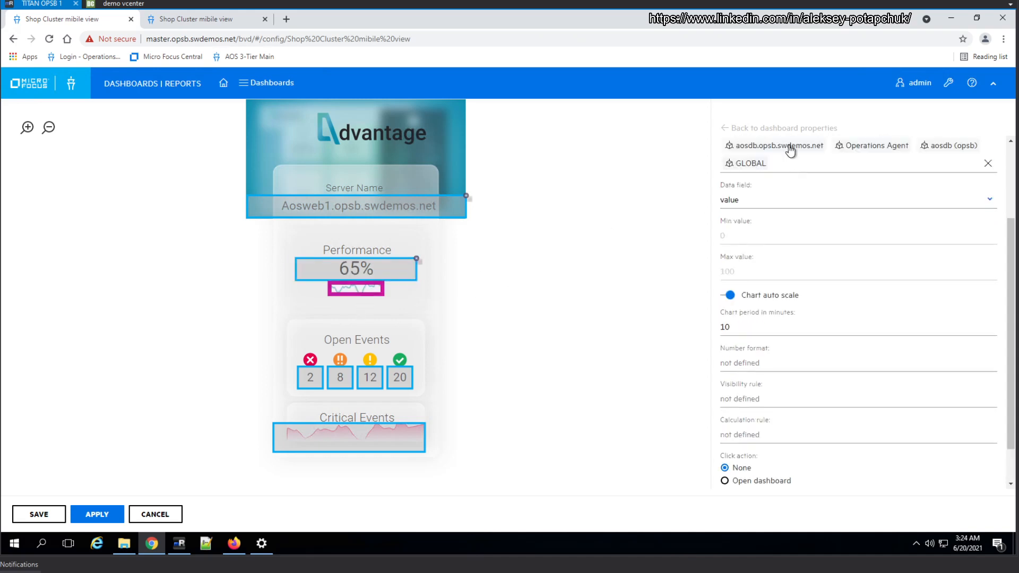
pyautogui.click(790, 149)
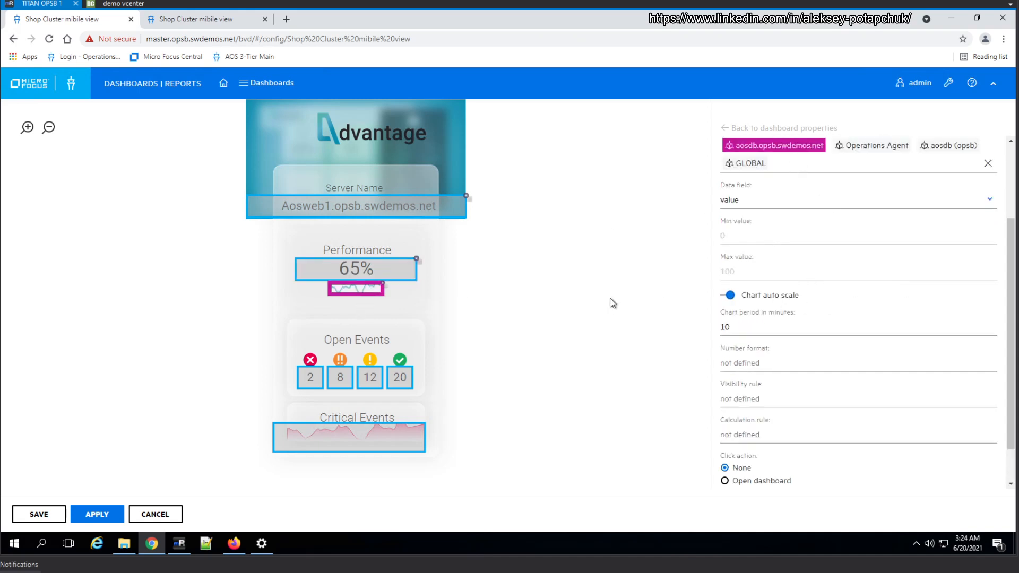
pyautogui.scroll(2, 300, 384)
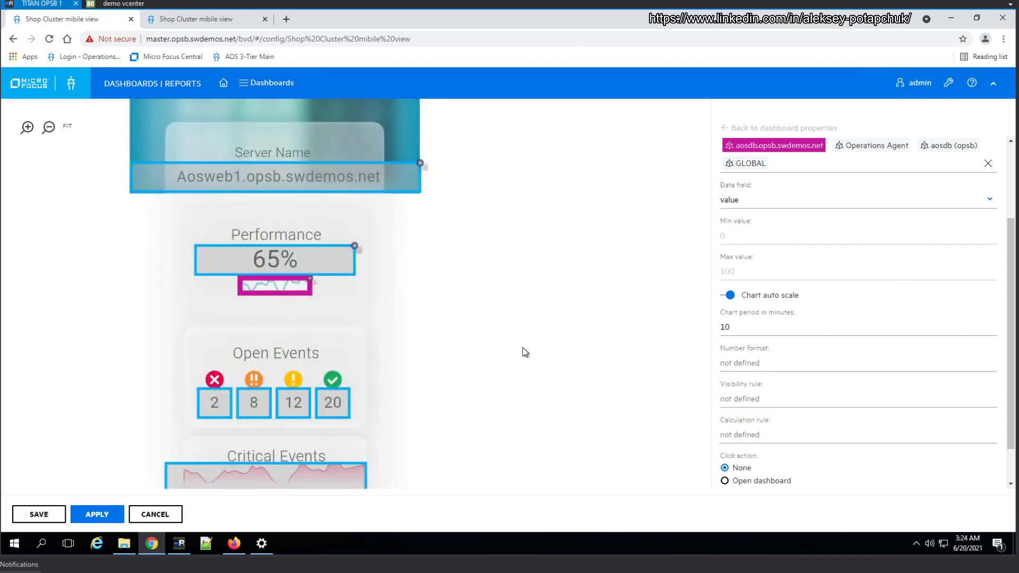
pyautogui.scroll(-2, 519, 350)
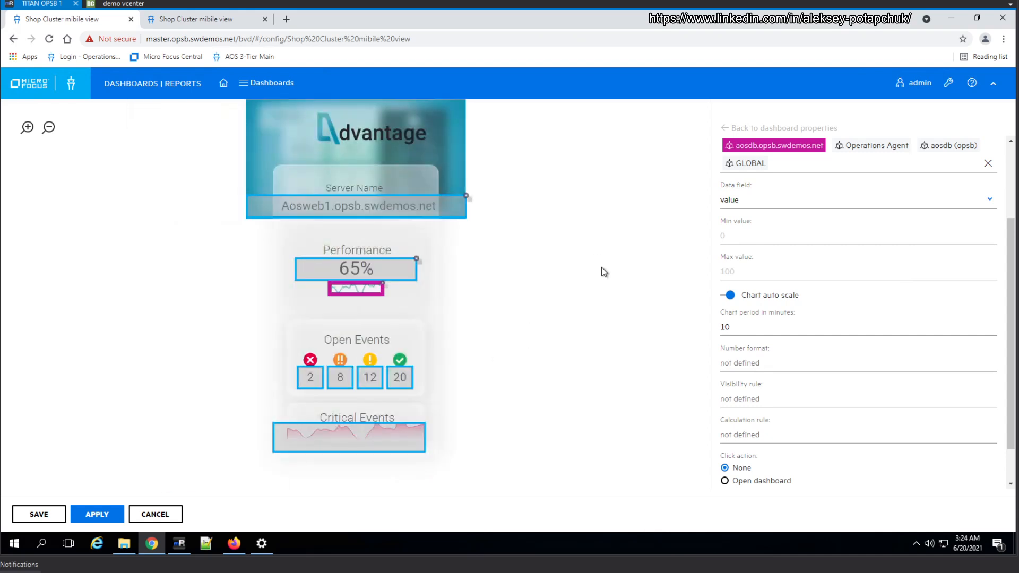
# Convert the AOS Shop Web 5 dimension into a variable for the four Open Events counts and the Critical Events chart, and apply the changes
pyautogui.click(317, 378)
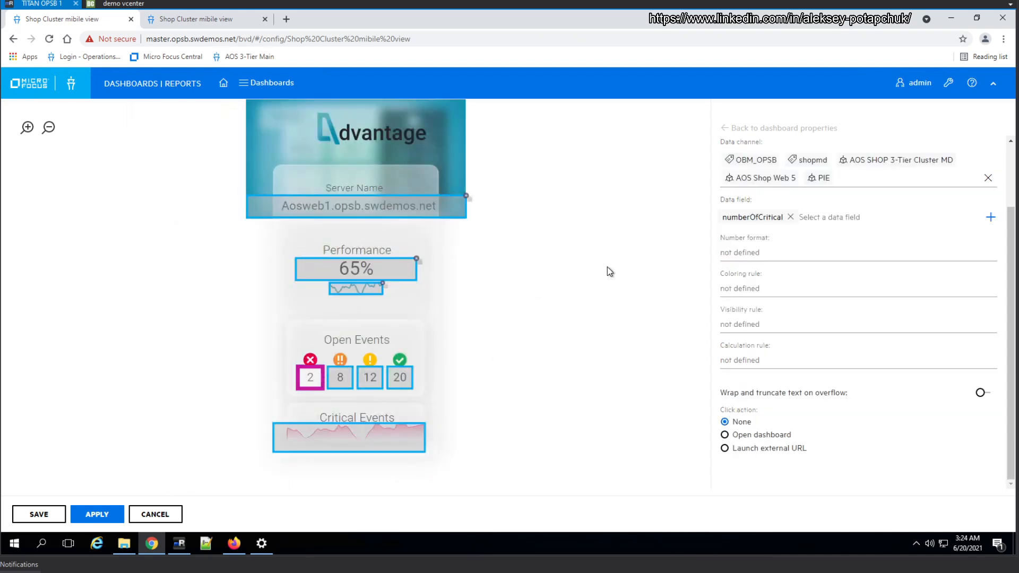
pyautogui.click(765, 182)
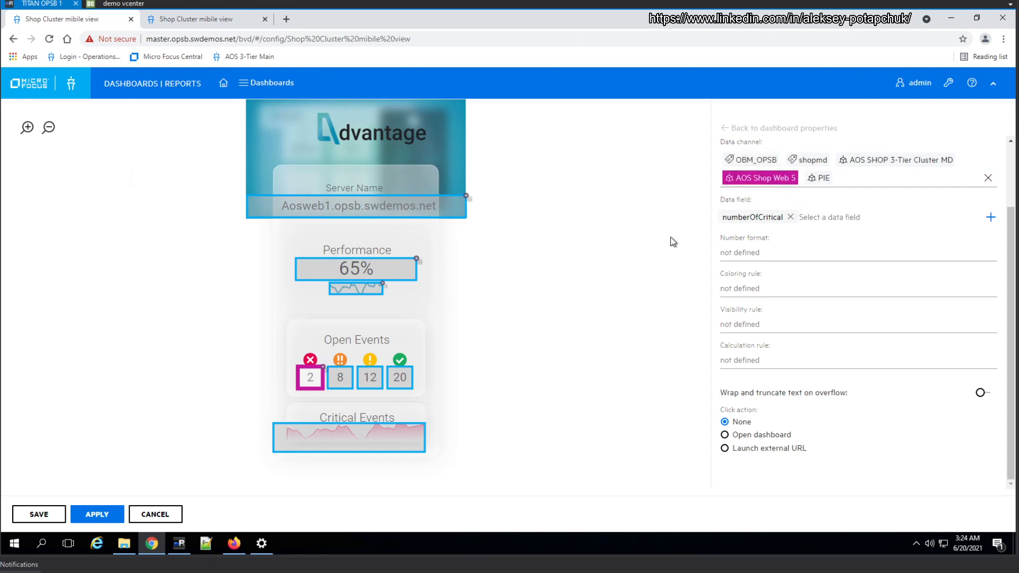
pyautogui.click(341, 381)
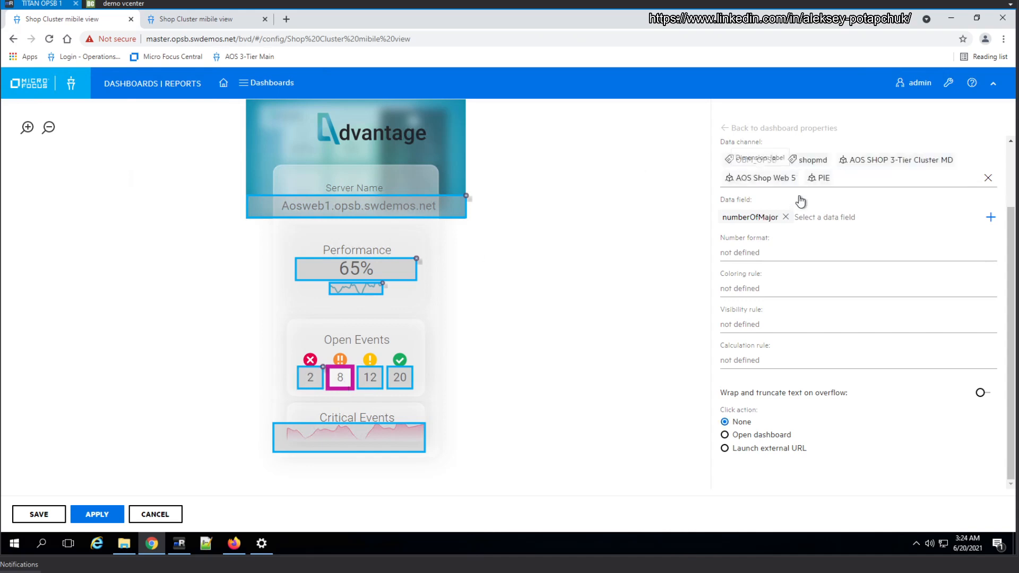
pyautogui.click(769, 183)
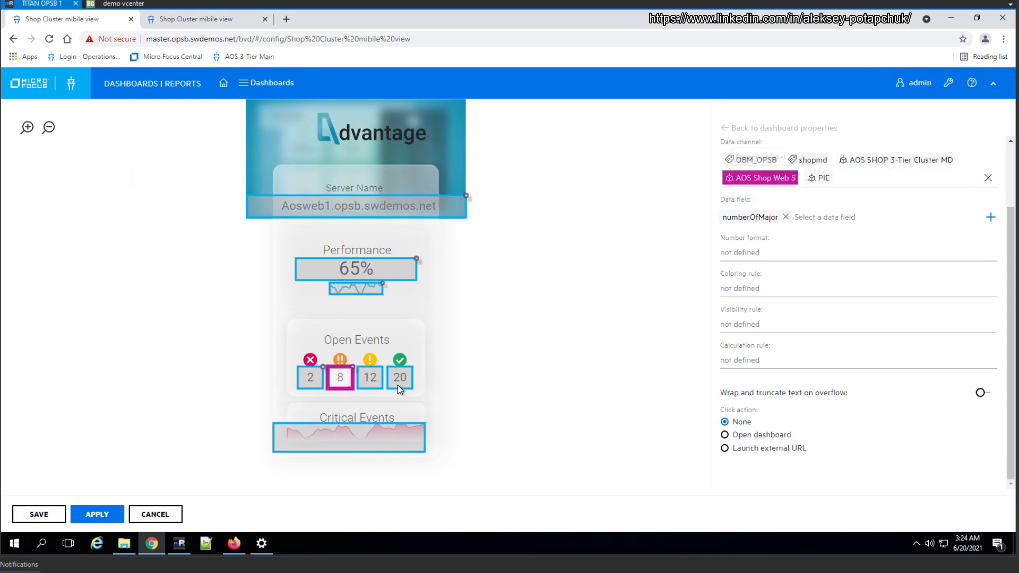
pyautogui.click(370, 377)
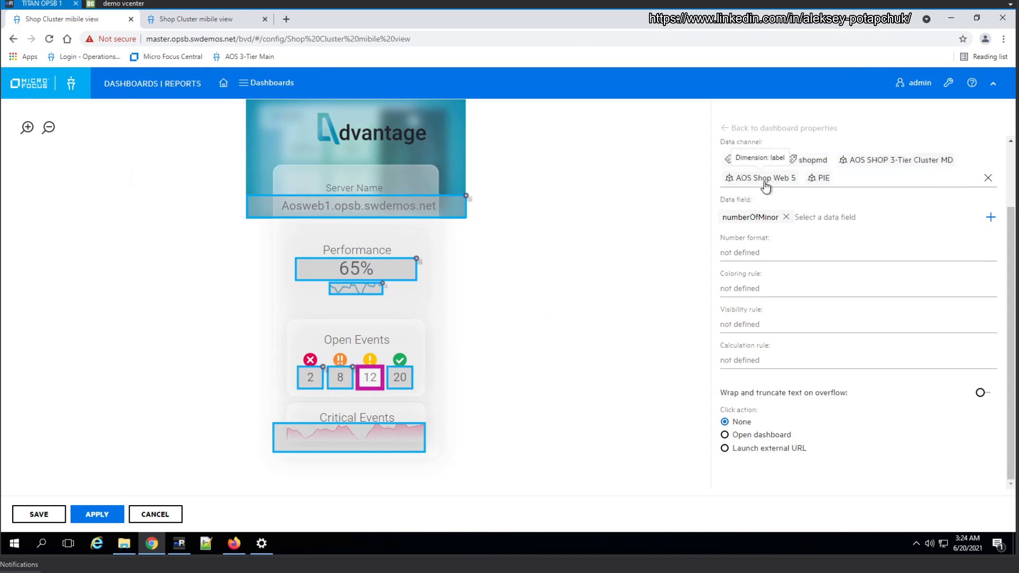
pyautogui.click(407, 390)
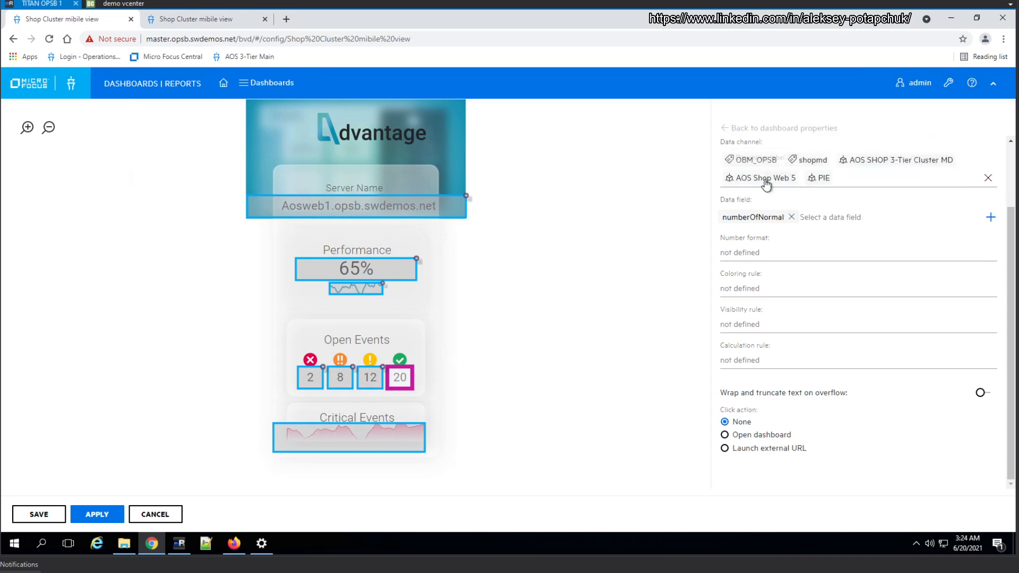
pyautogui.click(369, 445)
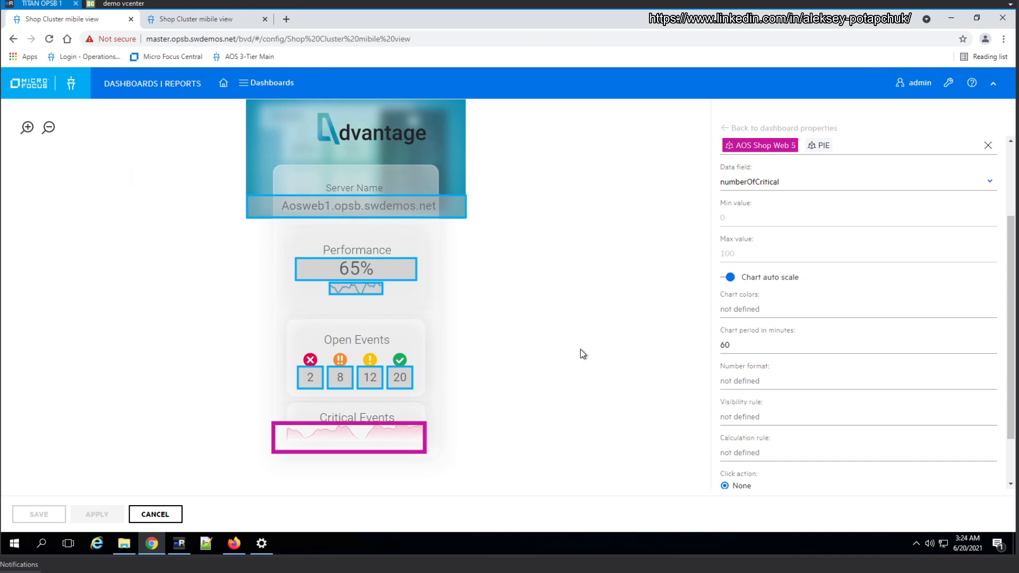
# Leave the dashboard configuration and open the Shop Cluster mibile view template from the dashboards list for managing its instances
pyautogui.click(179, 513)
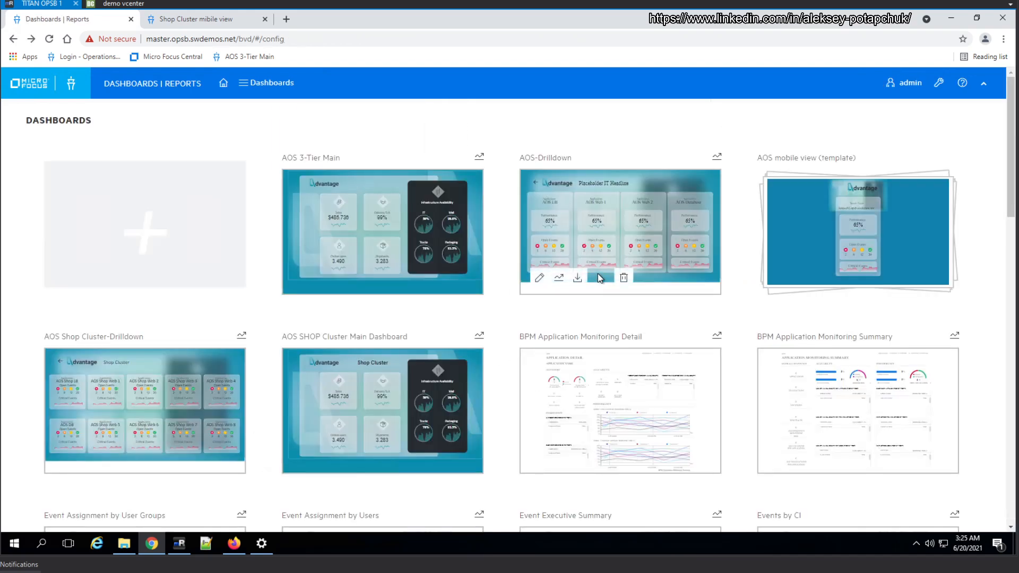
pyautogui.scroll(-1, 630, 273)
pyautogui.scroll(-4, 631, 297)
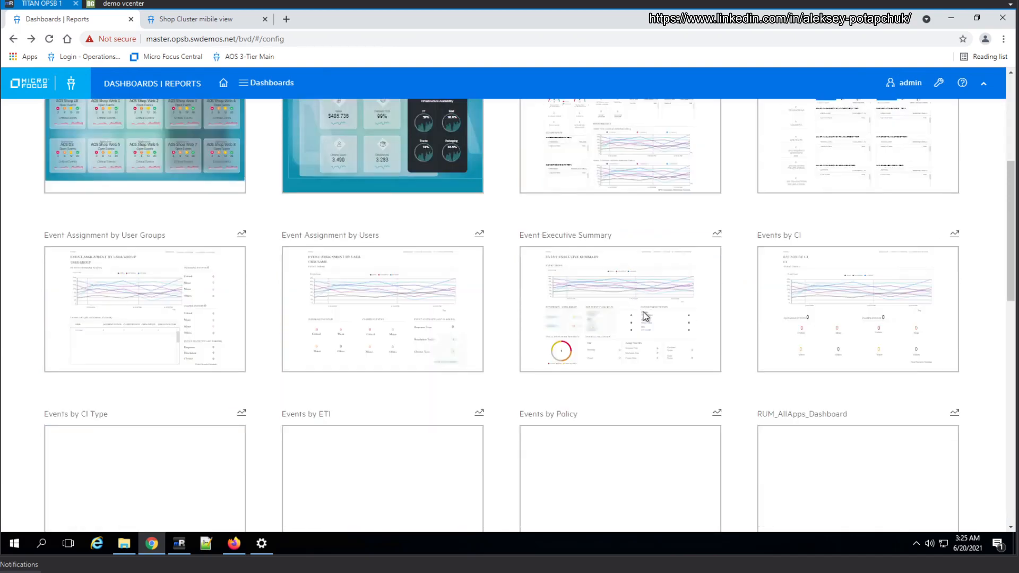
pyautogui.scroll(-2, 645, 317)
pyautogui.scroll(-3, 649, 323)
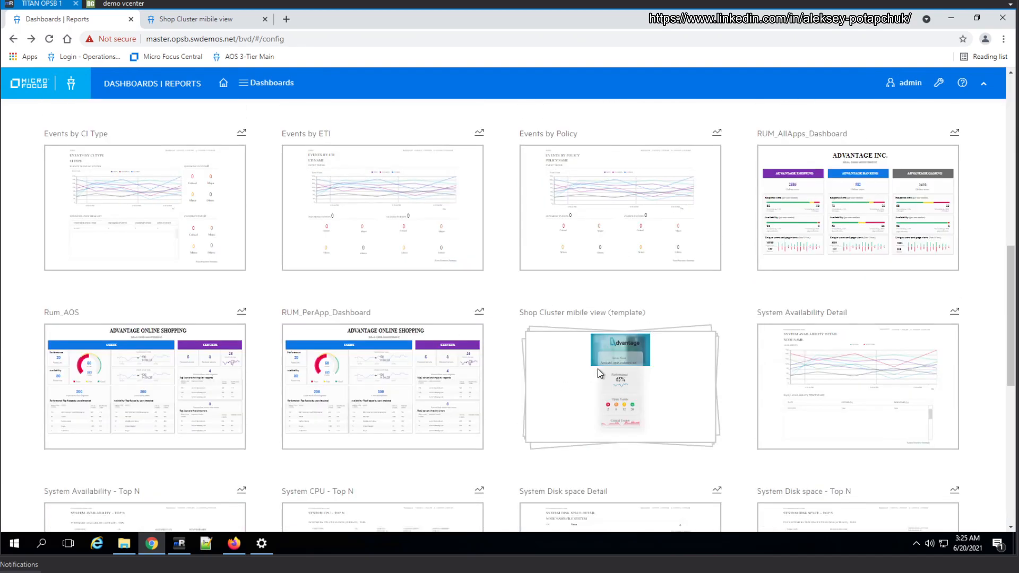
pyautogui.moveTo(591, 350)
pyautogui.click(544, 427)
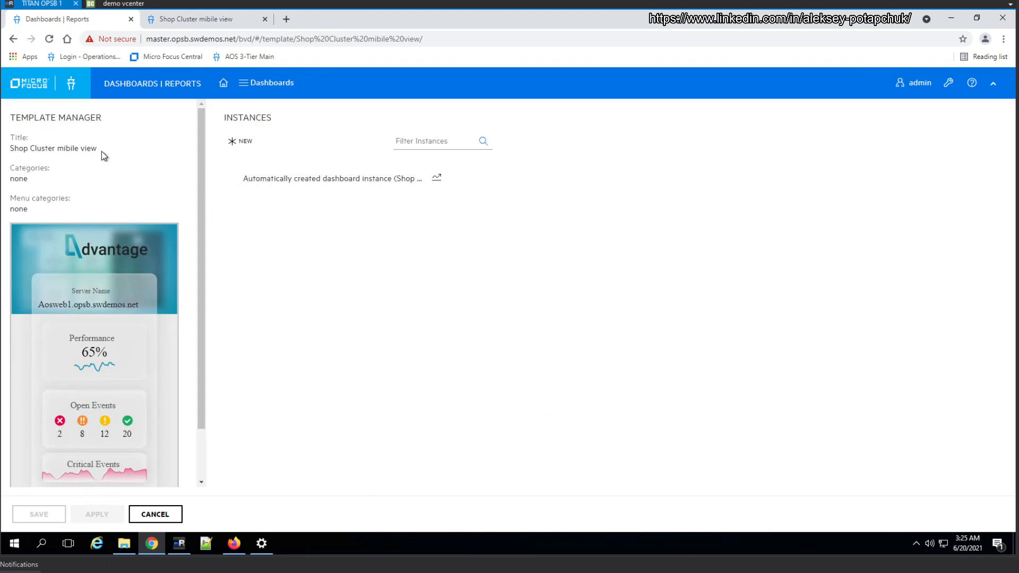
# Open the Shop Cluster mibile view template for editing, correct its title to Shop Cluster Mobile View, and save
pyautogui.moveTo(97, 149); pyautogui.dragTo(35, 149)
pyautogui.click(64, 145)
pyautogui.scroll(-2, 206, 361)
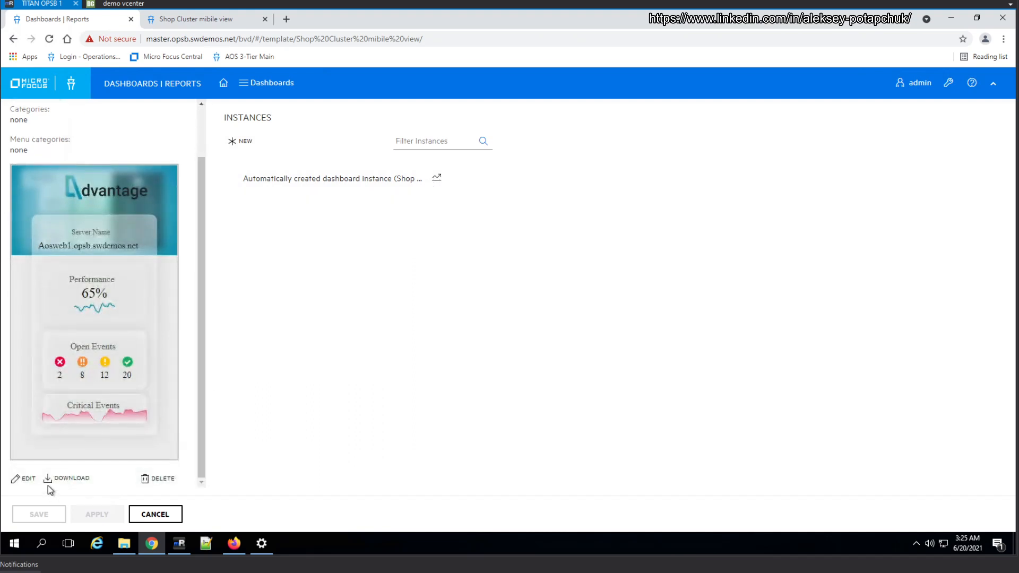
pyautogui.click(18, 480)
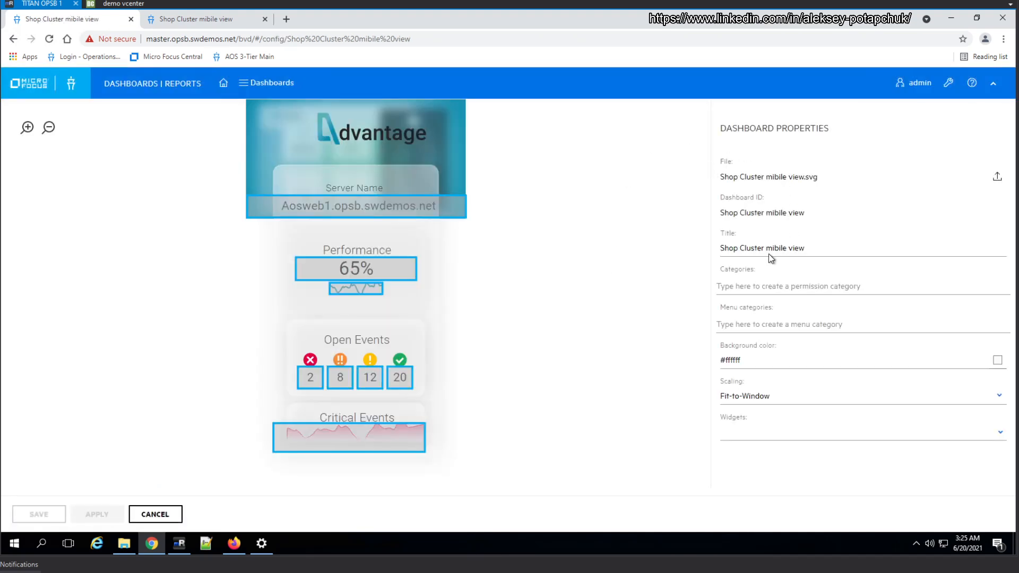
pyautogui.doubleClick(823, 249)
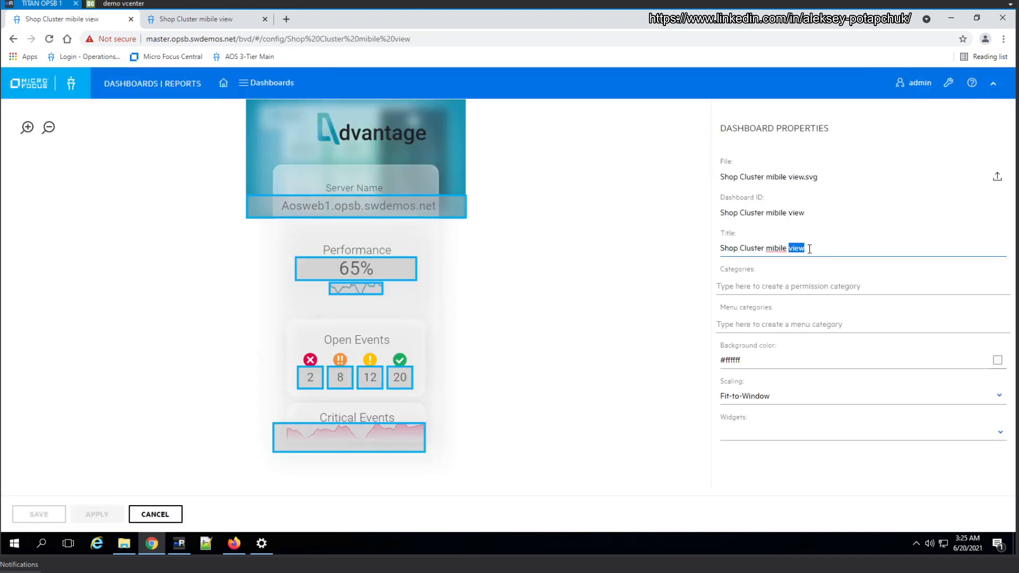
pyautogui.doubleClick(782, 248)
pyautogui.write('Mo')
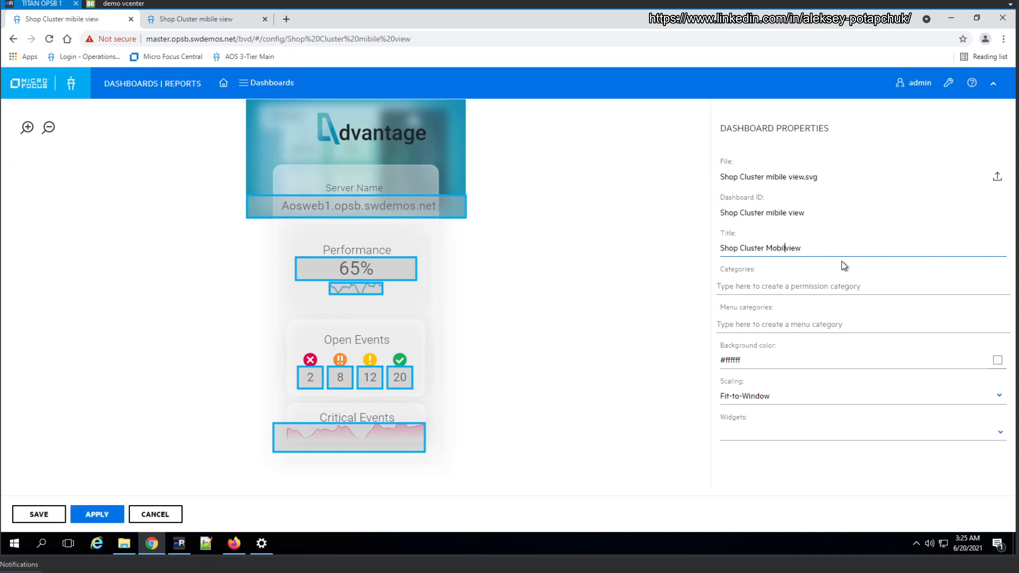
pyautogui.write('bile')
pyautogui.press('Delete')
pyautogui.write('V')
pyautogui.click(58, 513)
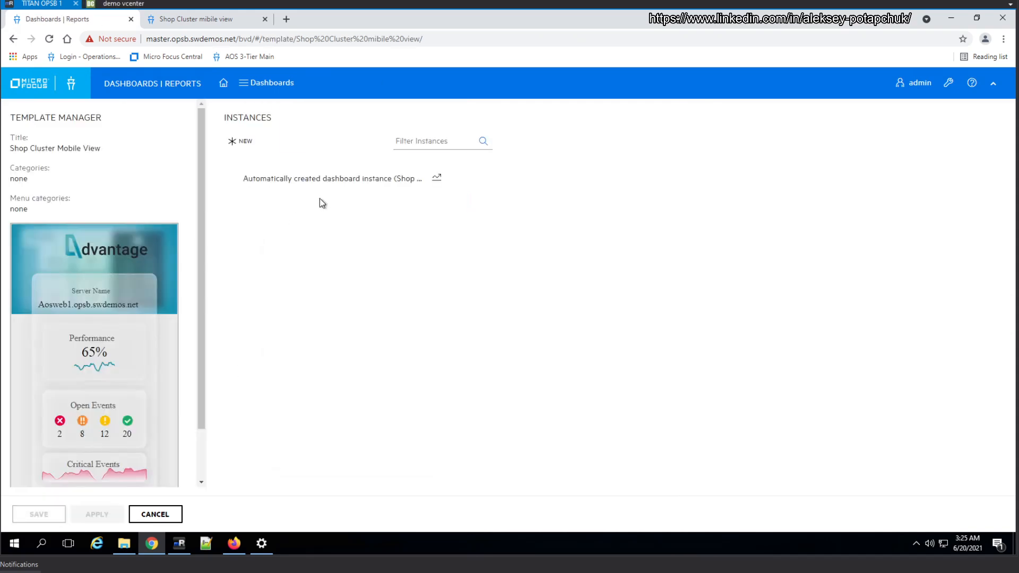
# Select the automatically created instance and examine the dashboards menu on the AOS 3-Tier Main page for its entry
pyautogui.click(346, 181)
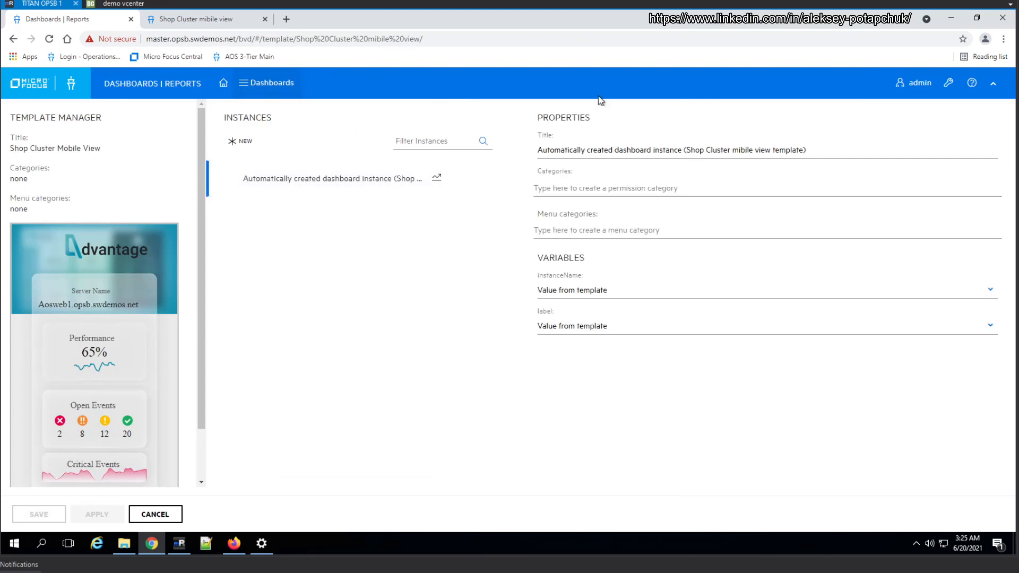
pyautogui.click(227, 18)
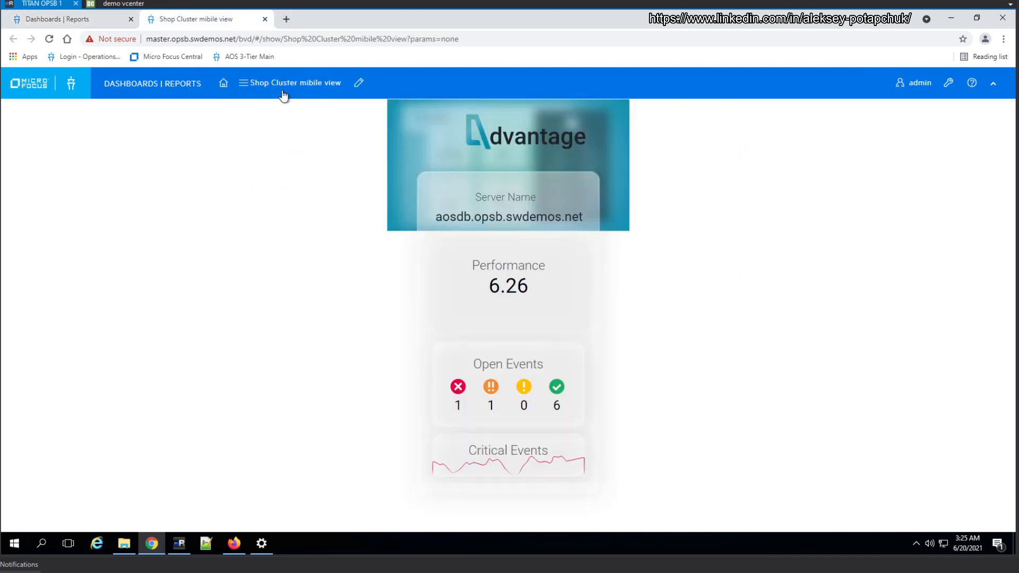
pyautogui.click(224, 82)
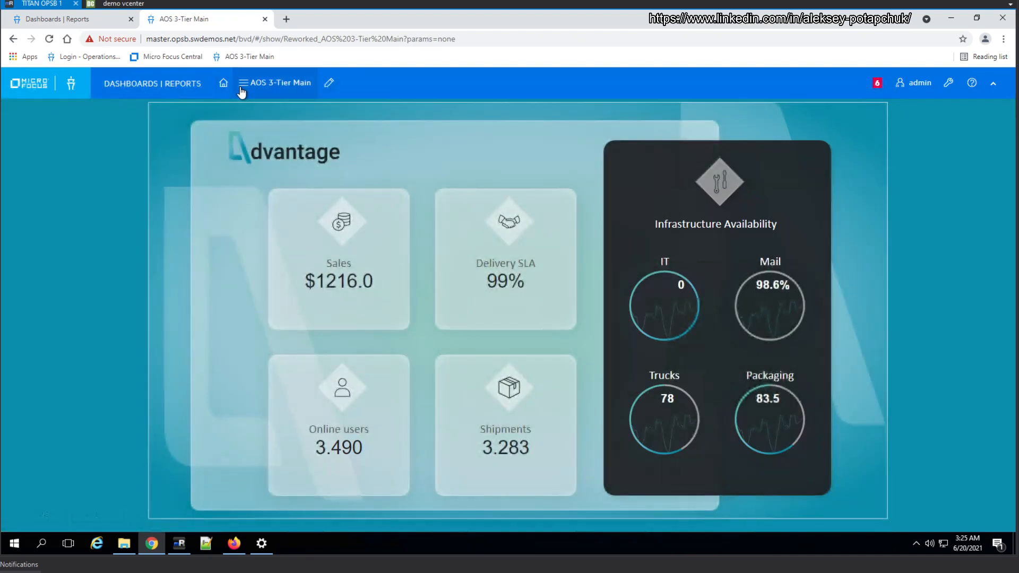
pyautogui.click(242, 92)
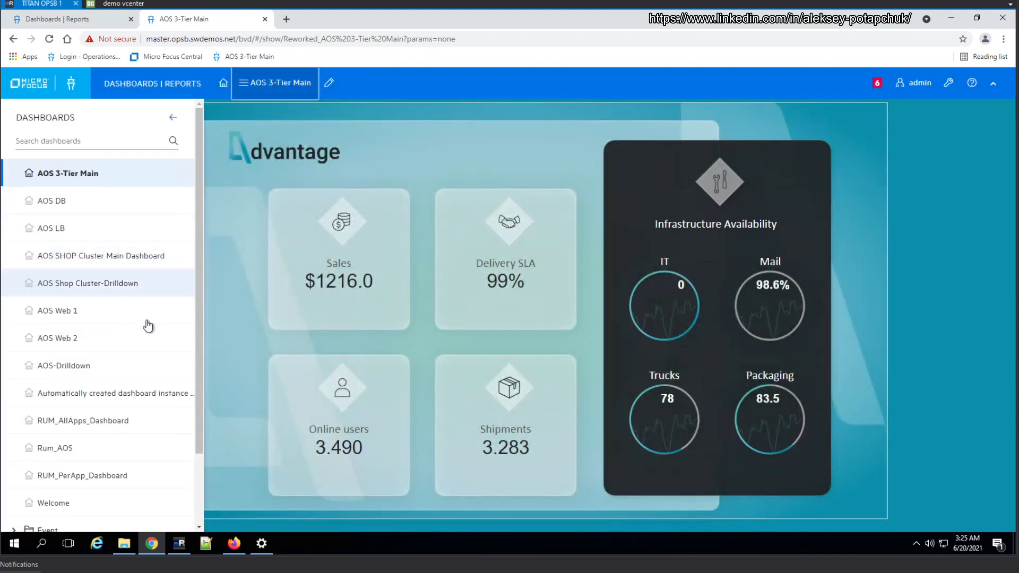
pyautogui.scroll(-3, 130, 374)
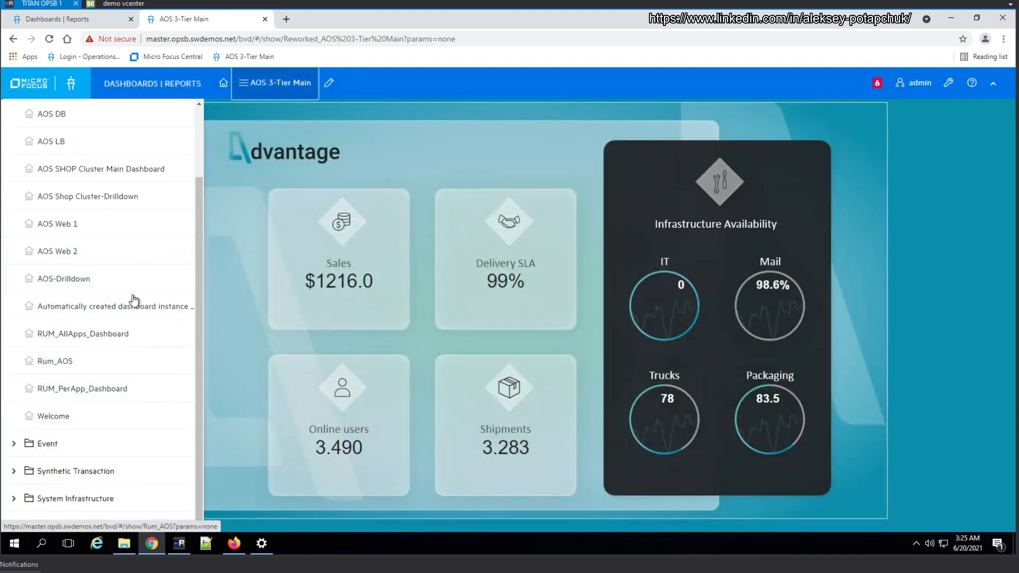
pyautogui.scroll(2, 154, 276)
pyautogui.scroll(1, 154, 276)
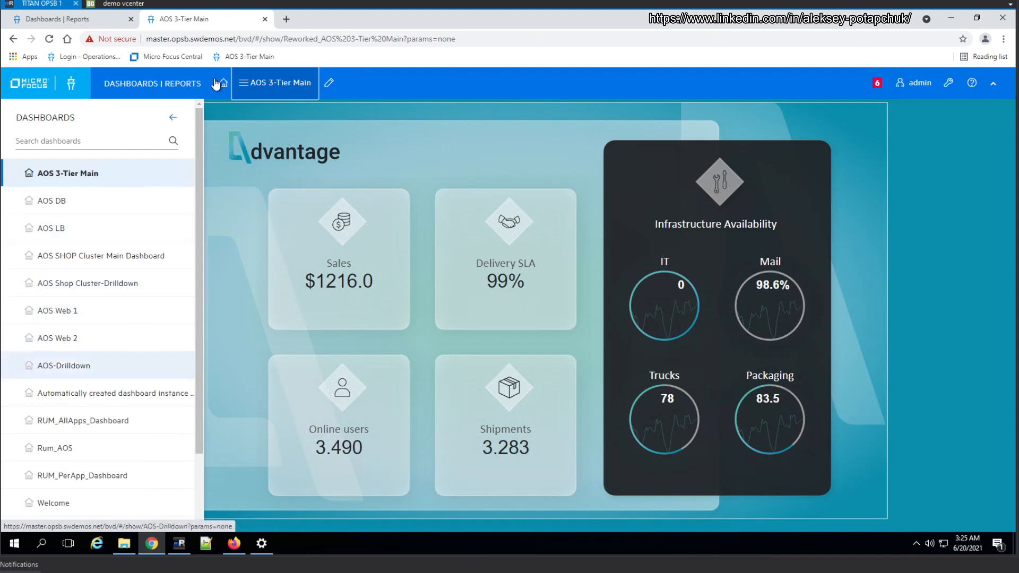
# Turn off the menu display of the automatically created instance and check the dashboards menu for its entry
pyautogui.click(81, 22)
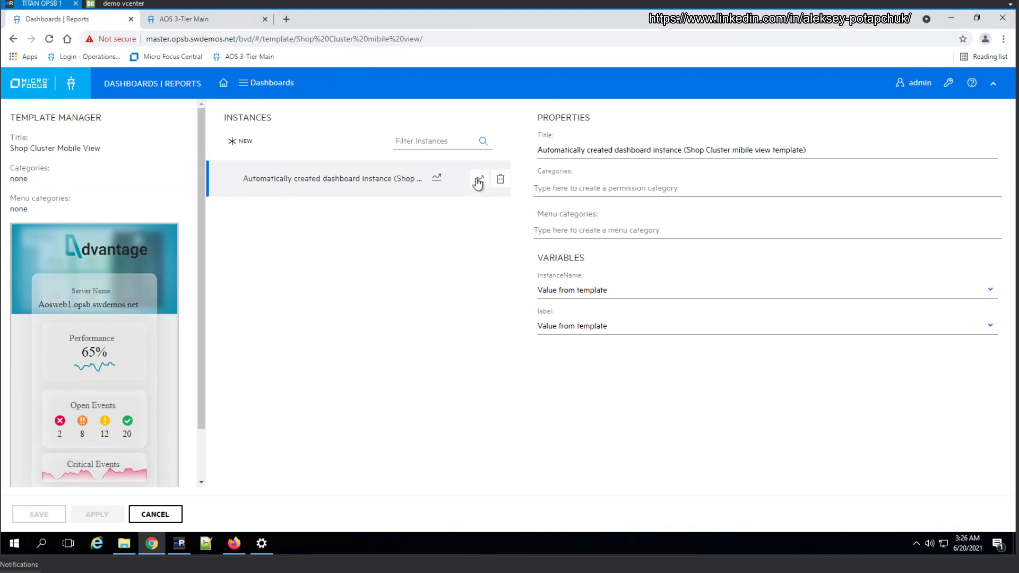
pyautogui.click(477, 183)
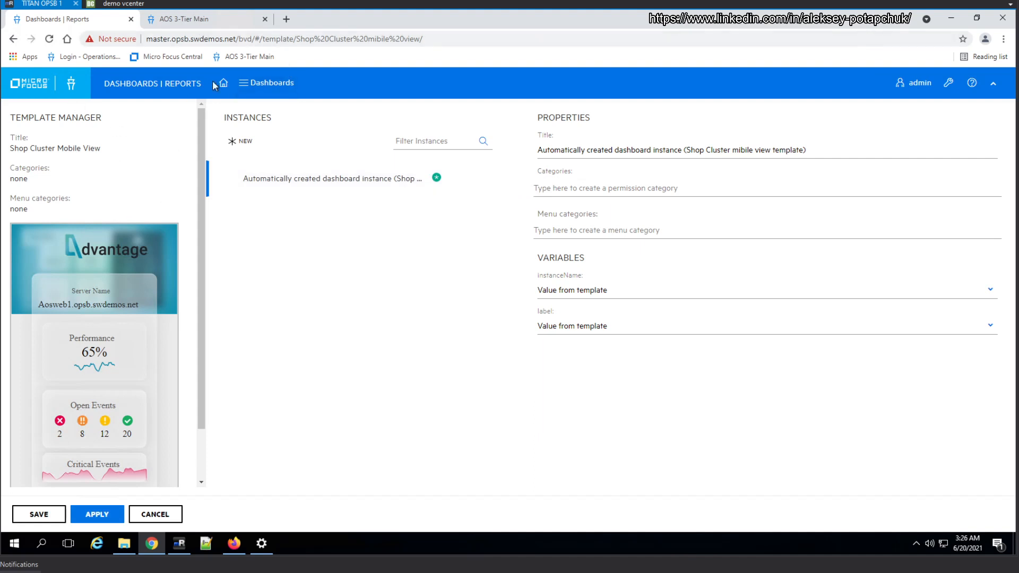
pyautogui.click(196, 19)
pyautogui.scroll(-2, 133, 289)
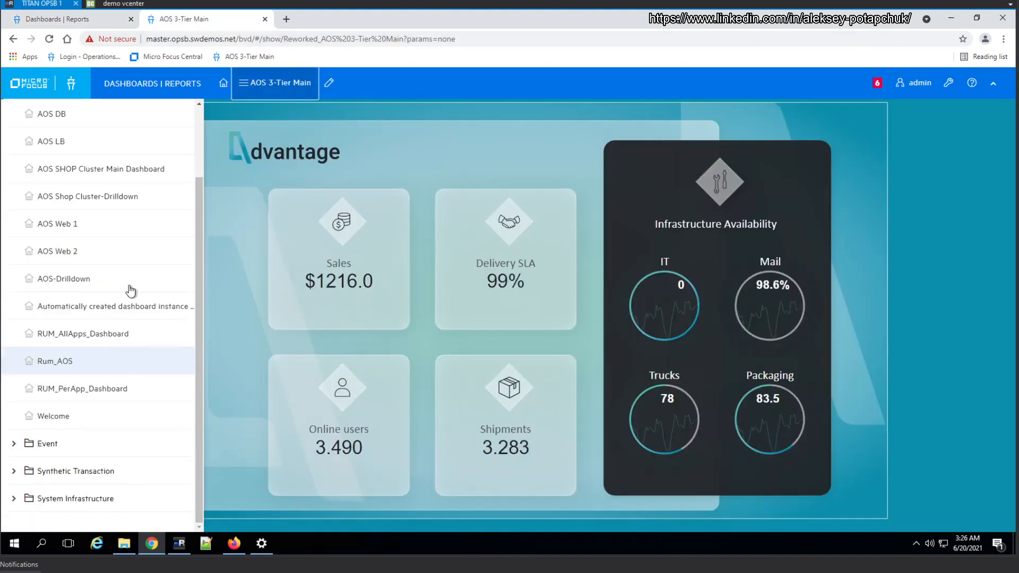
pyautogui.click(247, 88)
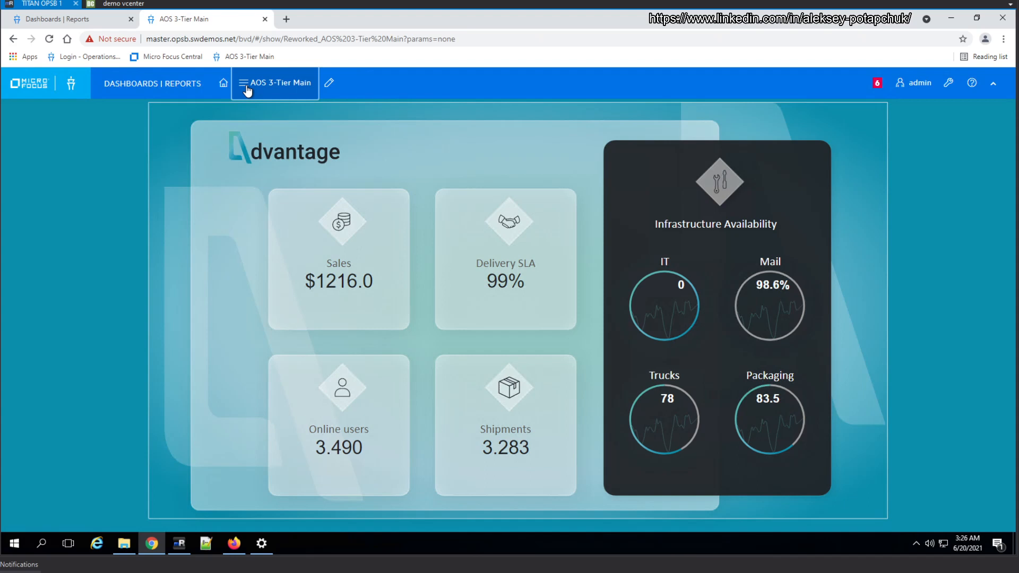
pyautogui.click(247, 88)
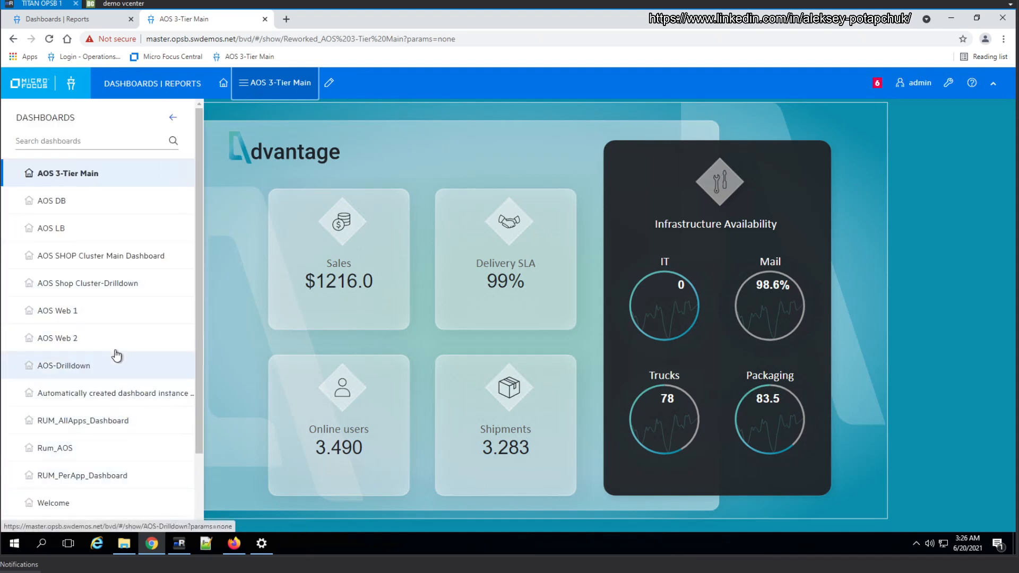
# View the automatically created instance's dashboard and turn its menu display back on in the template manager
pyautogui.click(148, 395)
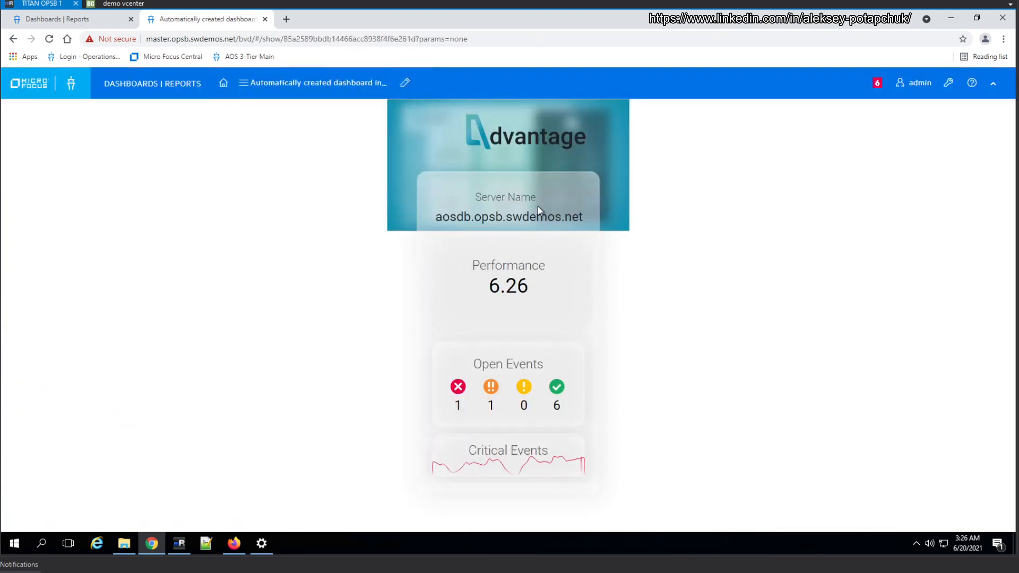
pyautogui.click(66, 21)
pyautogui.click(476, 182)
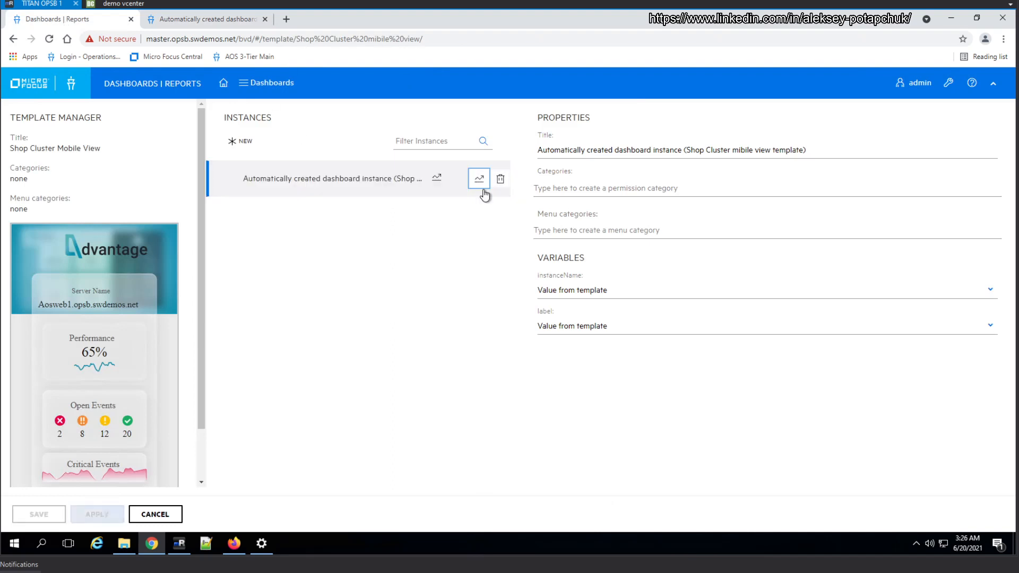
# Delete the automatically created instance and add a new instance titled SHOP Load Balancer
pyautogui.click(500, 181)
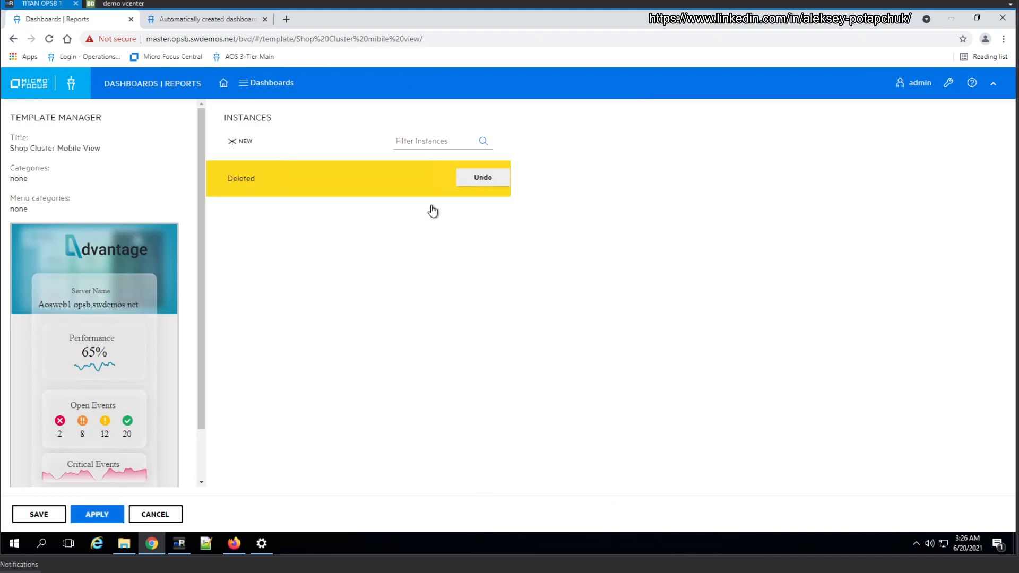
pyautogui.click(255, 142)
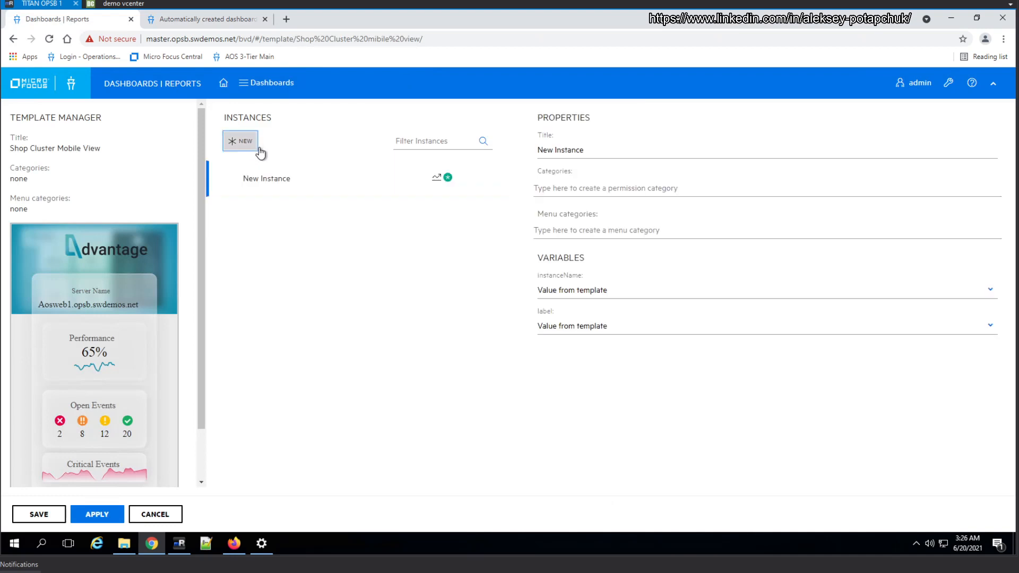
pyautogui.click(589, 152)
pyautogui.tripleClick(535, 153)
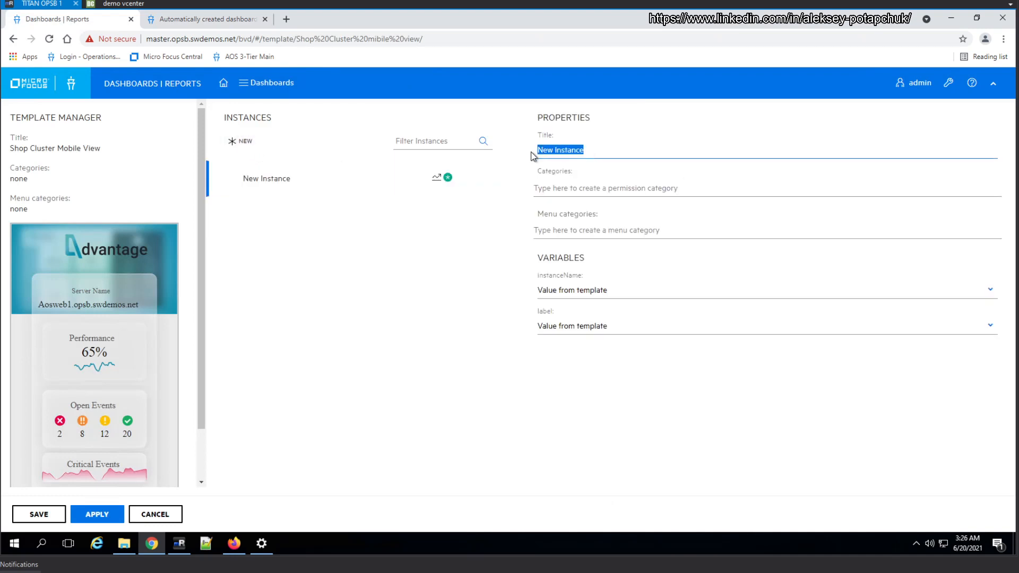
pyautogui.write('Shop')
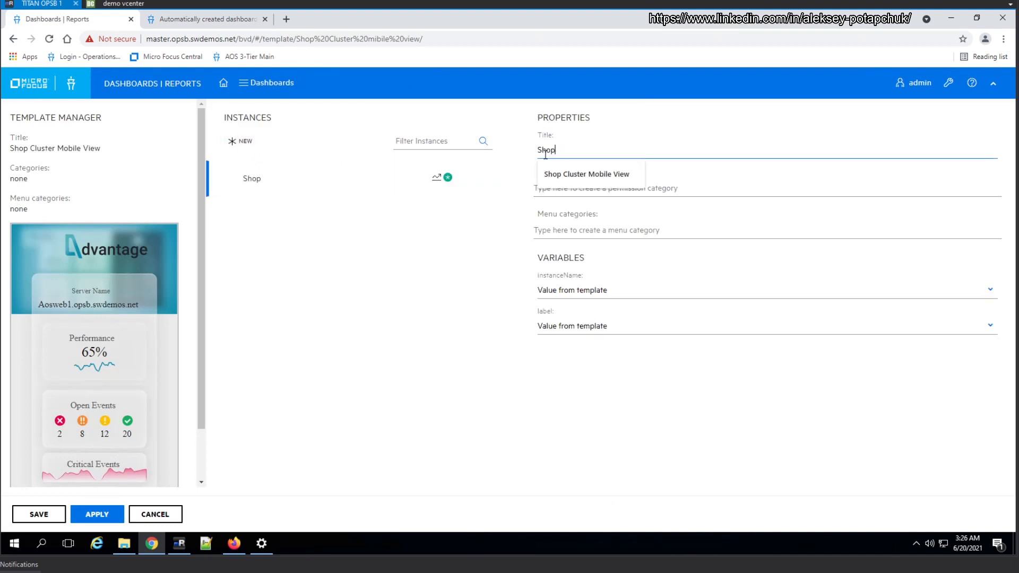
pyautogui.press('BackSpace')
pyautogui.write('SHOP Lo')
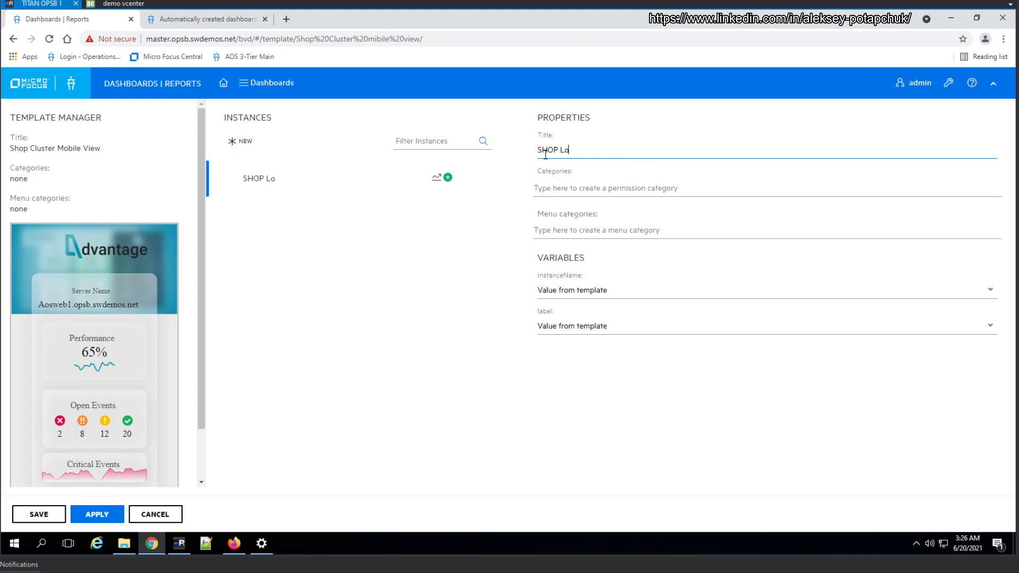
pyautogui.write('d Balancer')
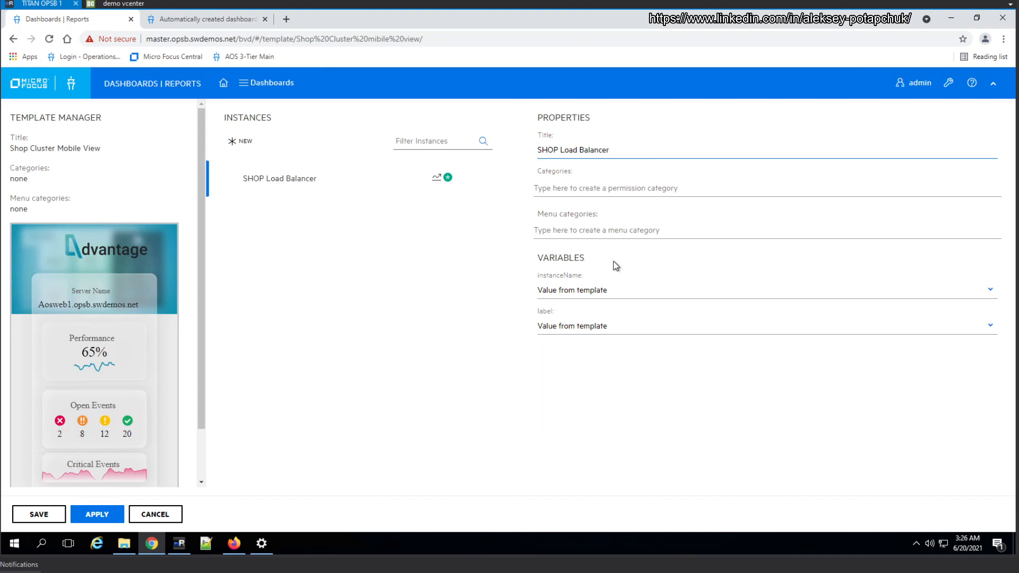
# Set the SHOP Load Balancer instance's instanceName variable to aosdb.opsb.swdemos.net and its label variable to AOS Shop Cluster Event Summary
pyautogui.click(630, 296)
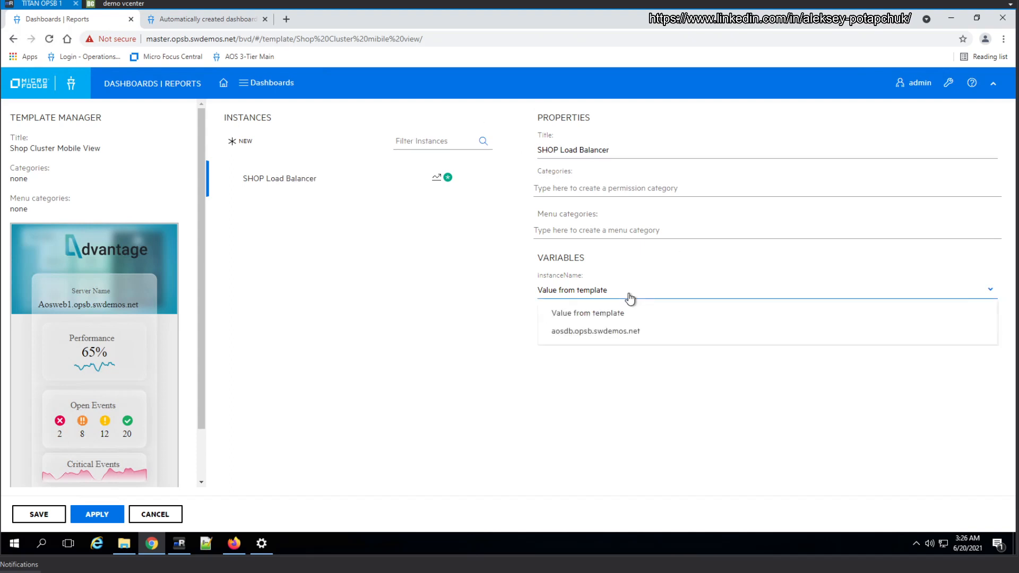
pyautogui.click(615, 314)
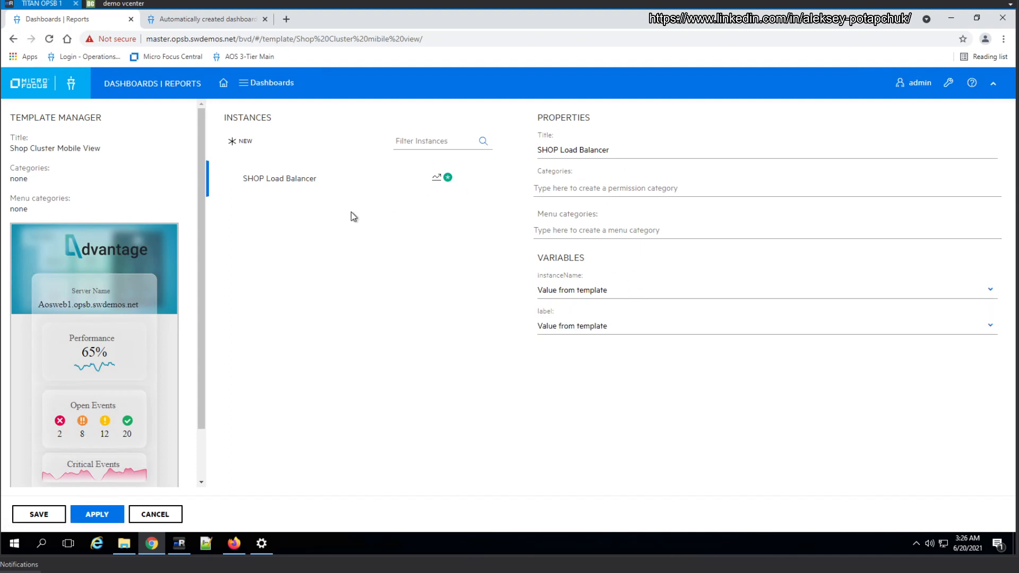
pyautogui.click(498, 180)
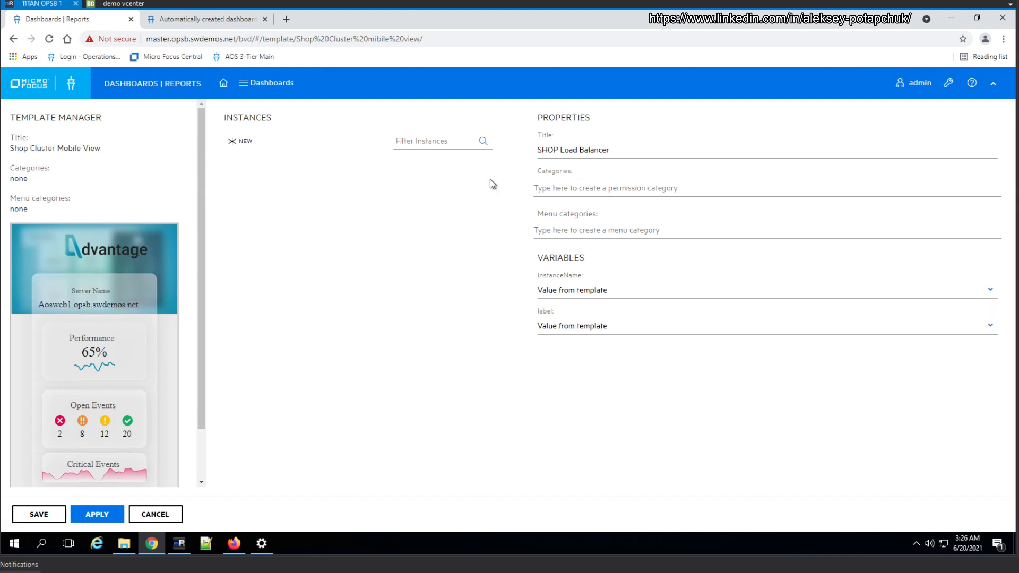
pyautogui.click(605, 329)
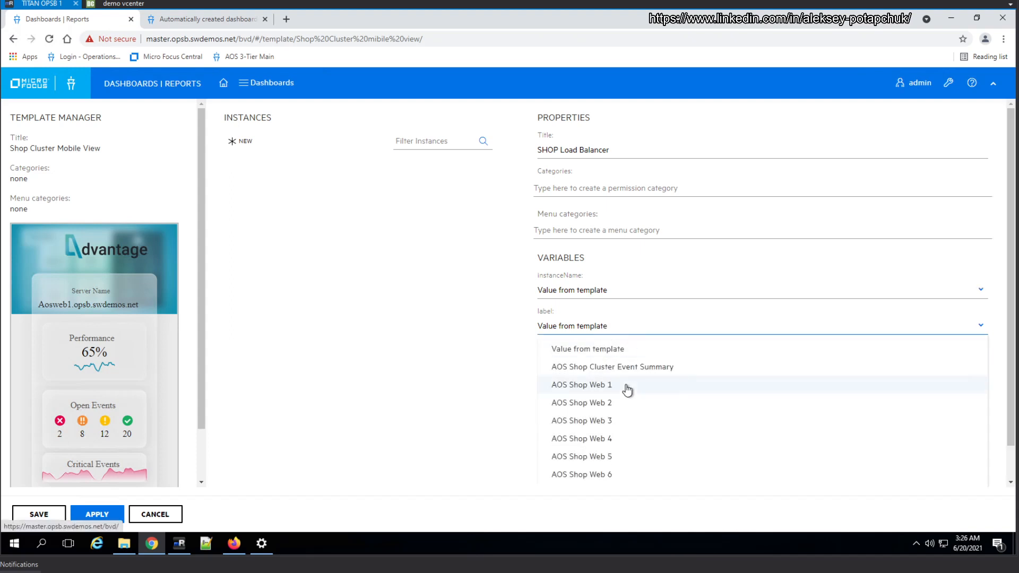
pyautogui.click(617, 298)
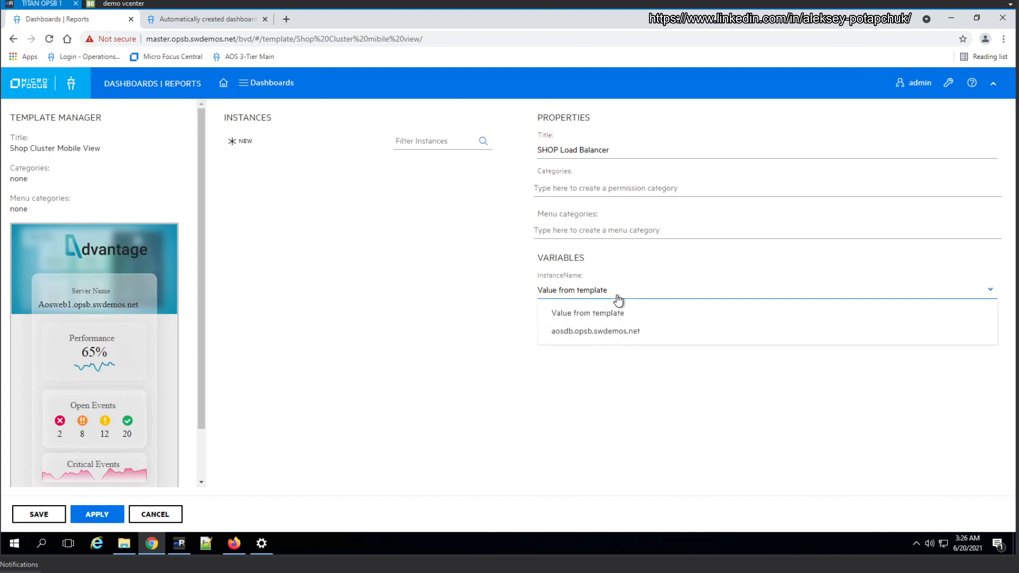
pyautogui.click(613, 331)
pyautogui.click(585, 326)
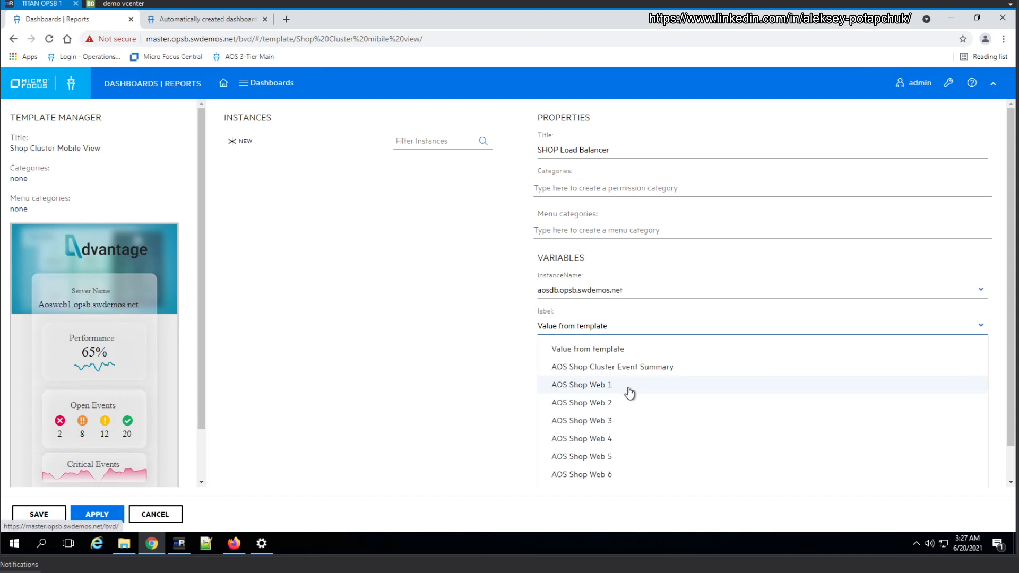
pyautogui.click(619, 368)
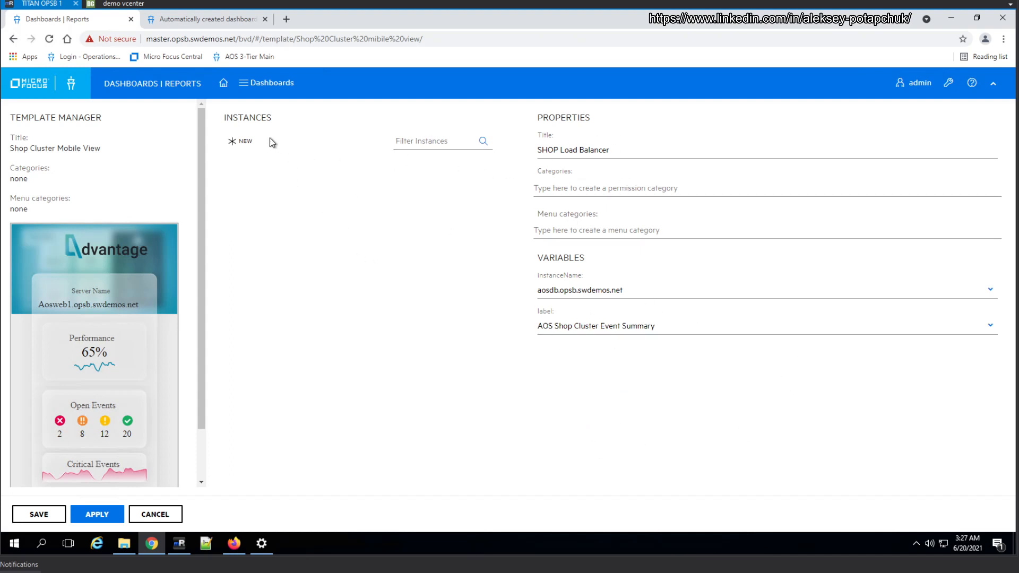
# Try to apply the instance changes, decline converting the template into a dashboard, and discard the edits
pyautogui.click(99, 516)
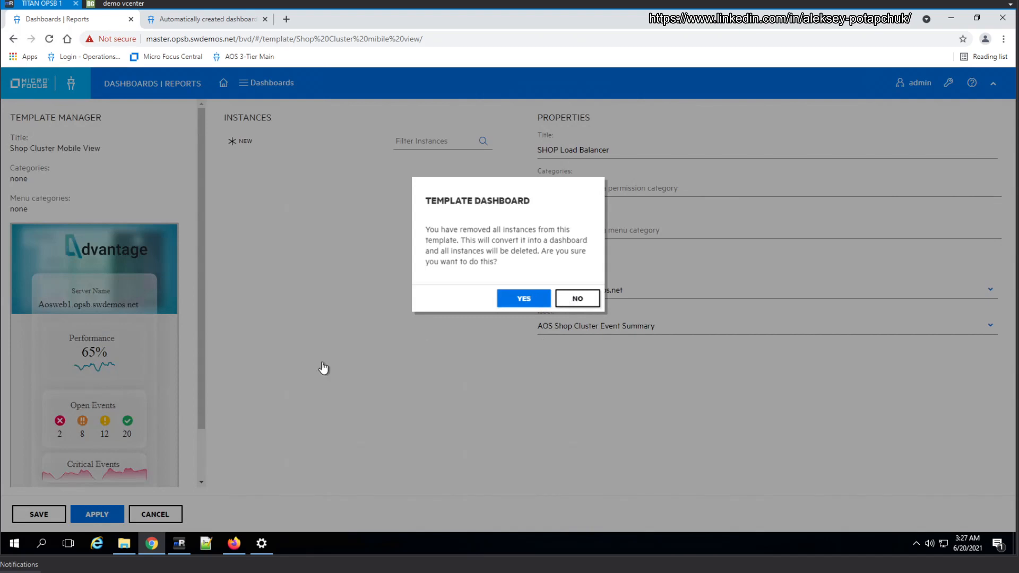
pyautogui.click(152, 515)
pyautogui.click(577, 298)
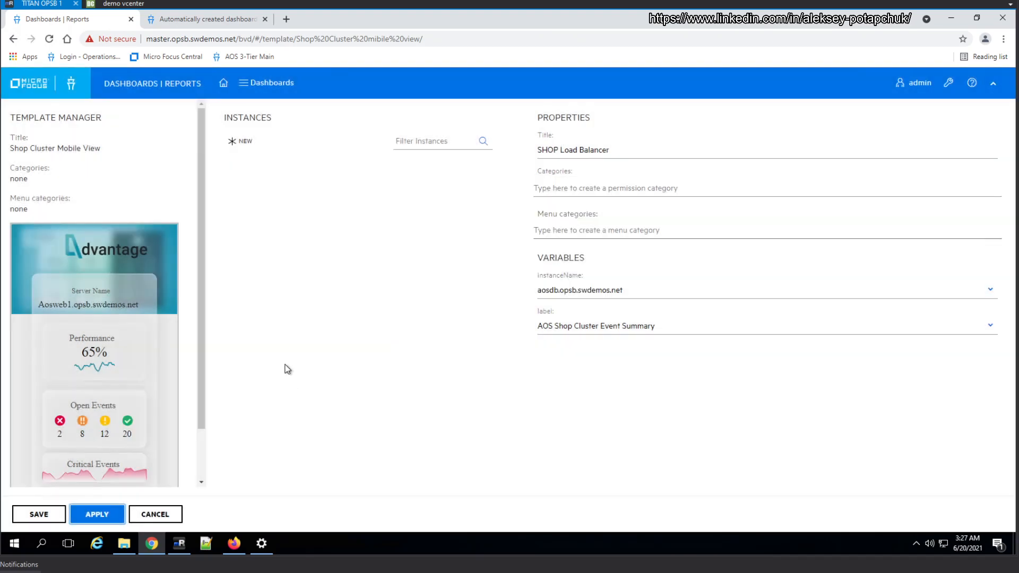
pyautogui.click(149, 514)
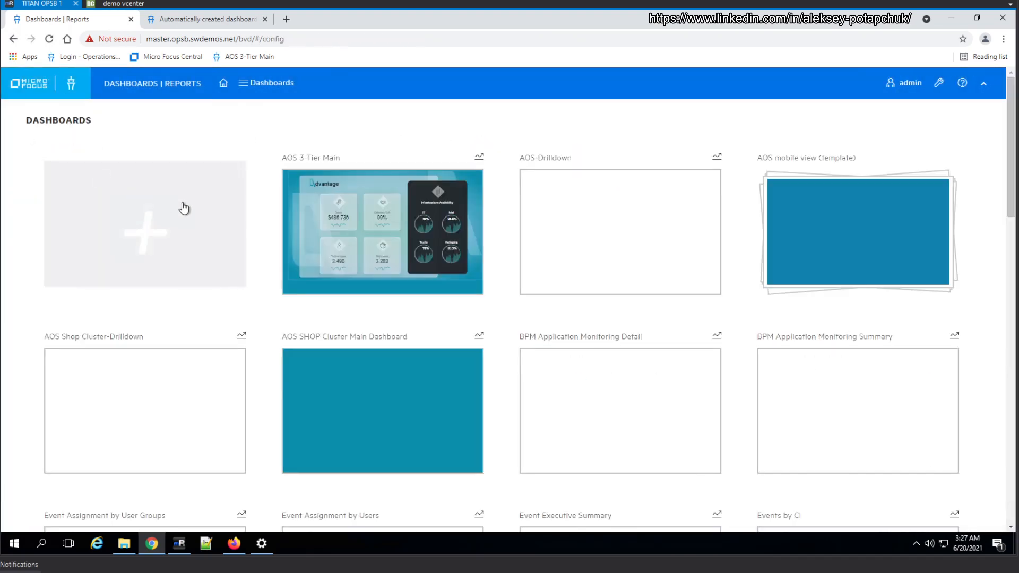
pyautogui.click(185, 207)
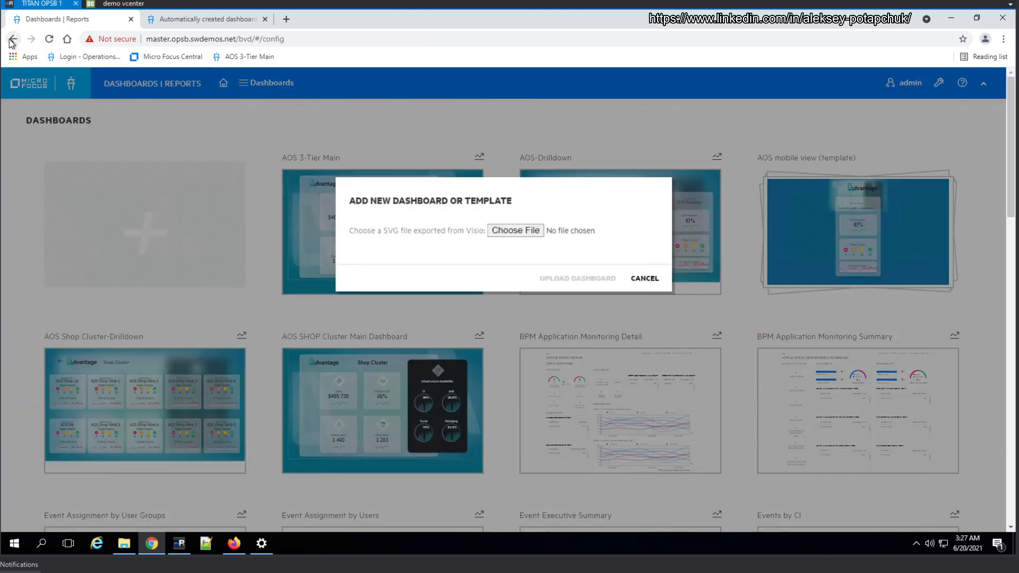
# Dismiss the new-dashboard upload and add a new instance titled SHOP Load Balancer to the Shop Cluster Mobile View template
pyautogui.click(645, 278)
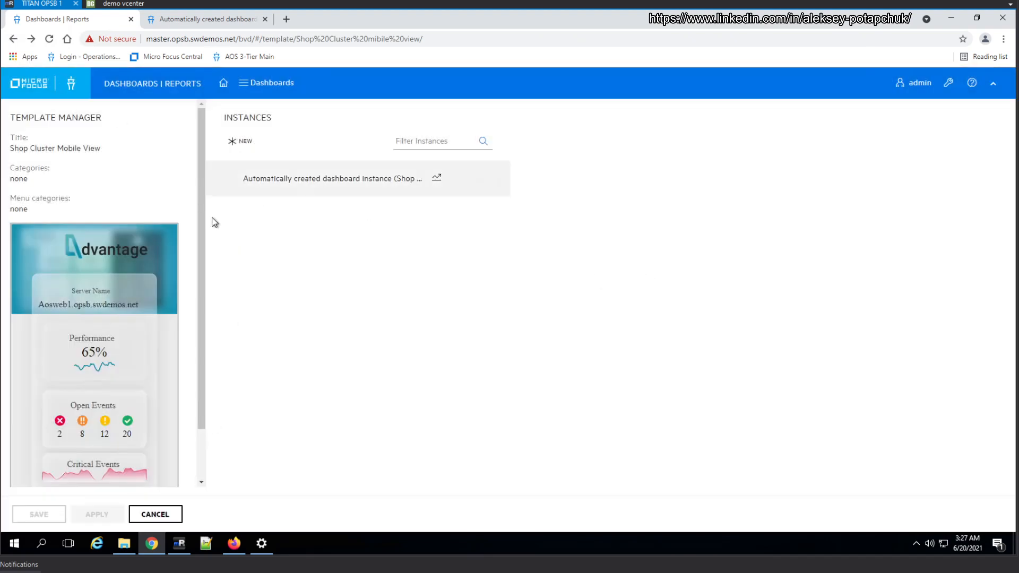
pyautogui.click(253, 144)
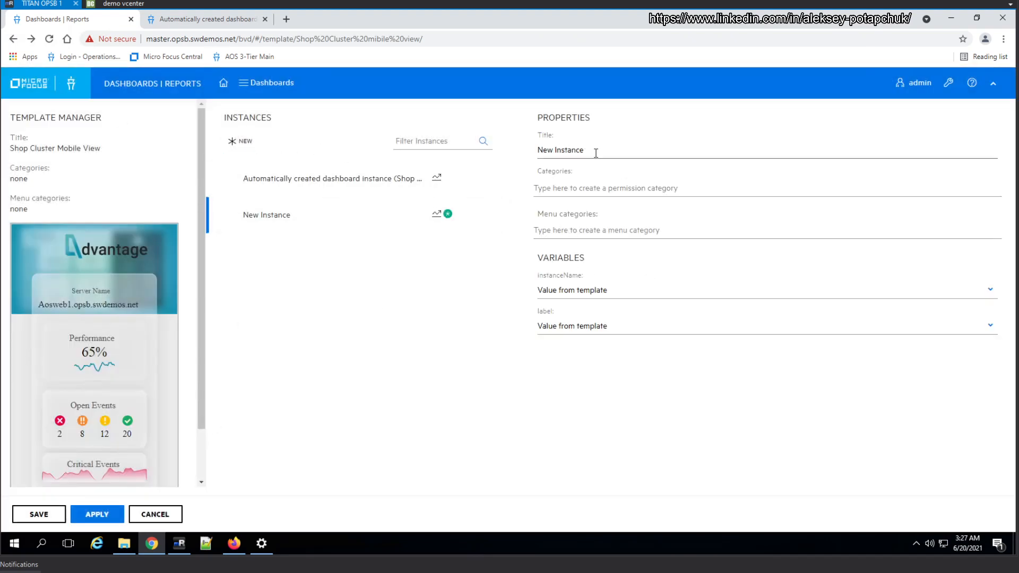
pyautogui.moveTo(595, 150); pyautogui.dragTo(525, 151)
pyautogui.write('A')
pyautogui.write('SH')
pyautogui.write('OP ')
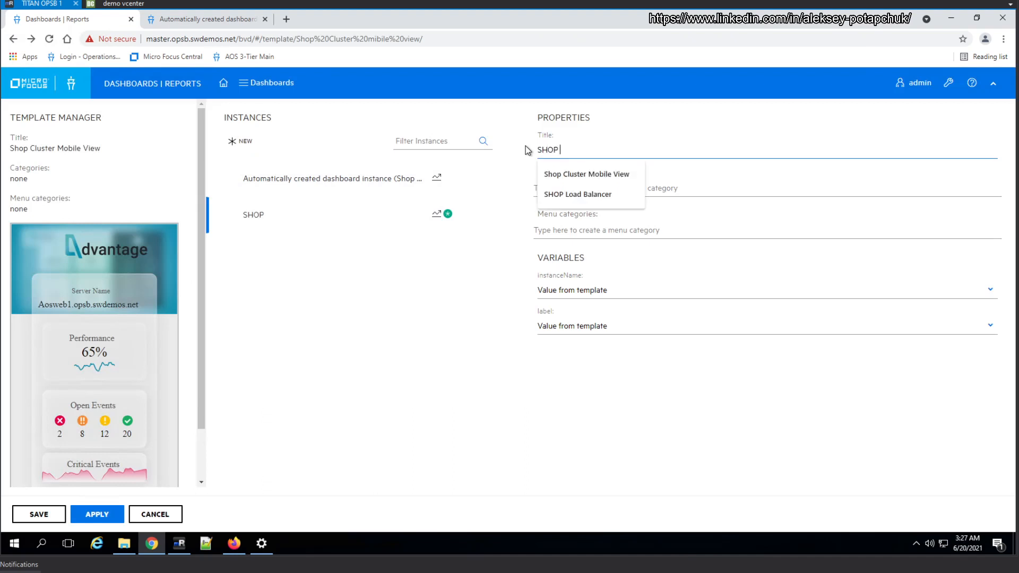
pyautogui.write('Load')
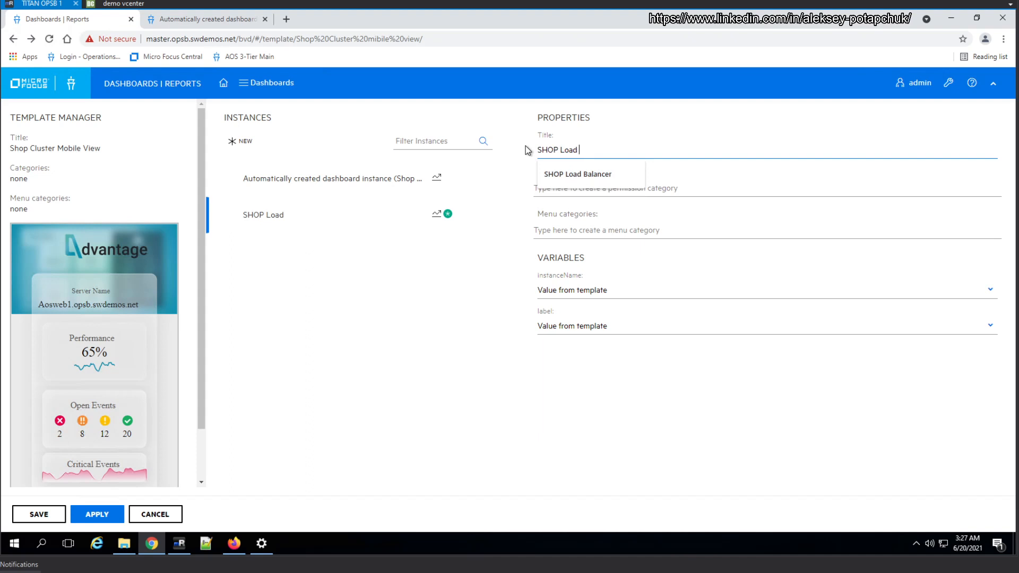
pyautogui.click(593, 174)
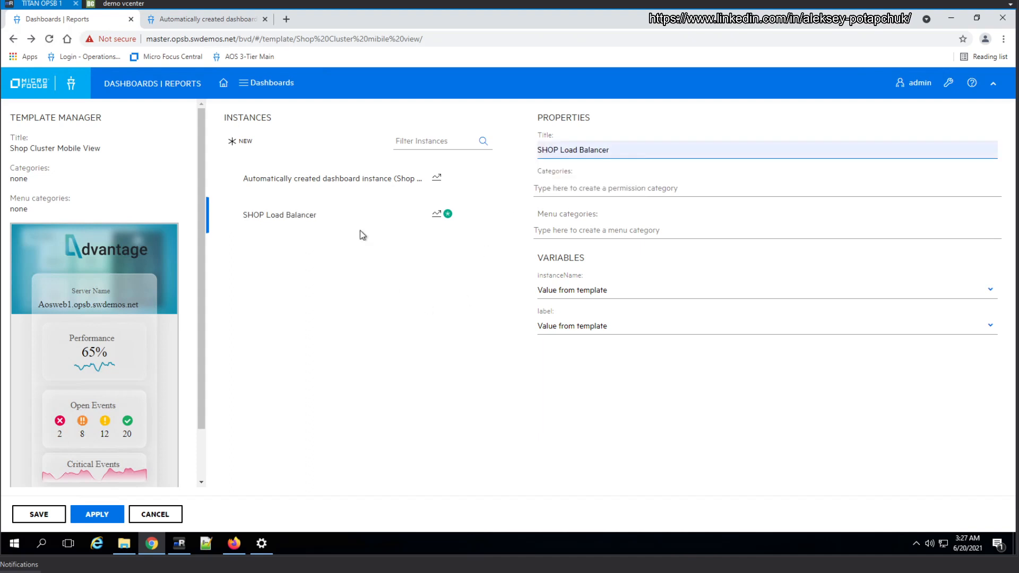
# Set the SHOP Load Balancer instance's label variable to AOS Shop Cluster Event Summary, keep instanceName as Value from template, and apply the changes
pyautogui.click(636, 190)
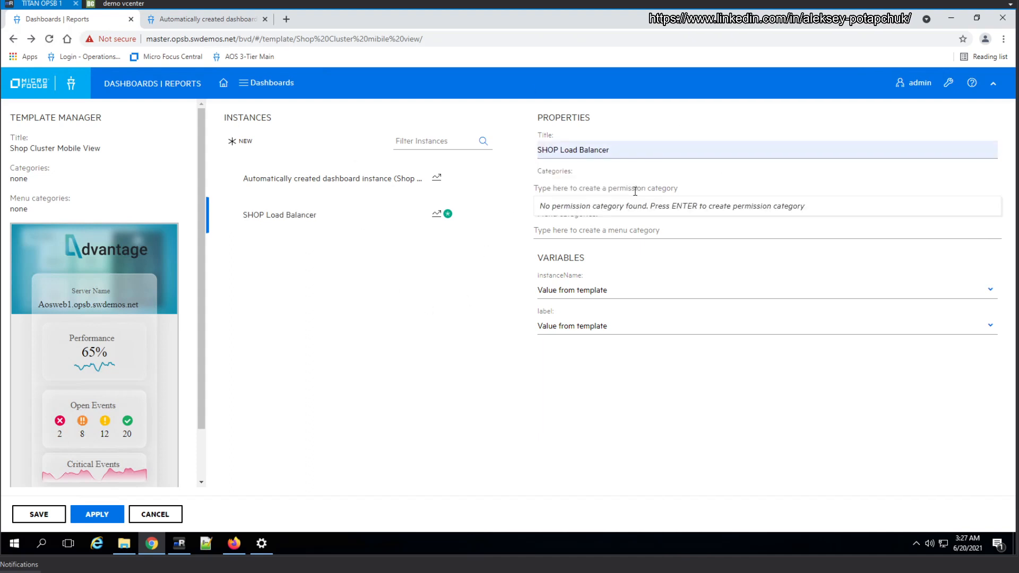
pyautogui.click(628, 234)
pyautogui.click(621, 229)
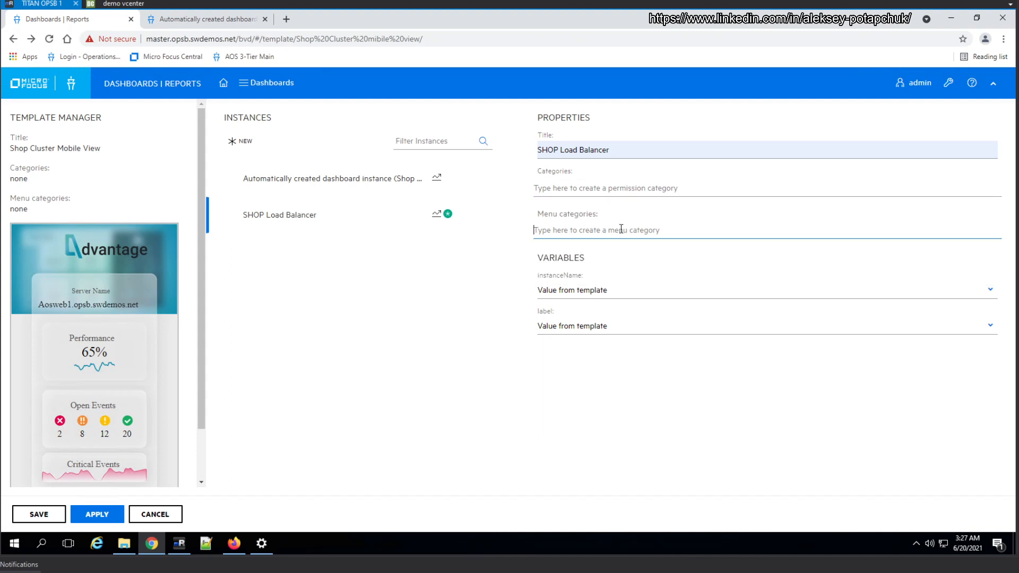
pyautogui.click(588, 295)
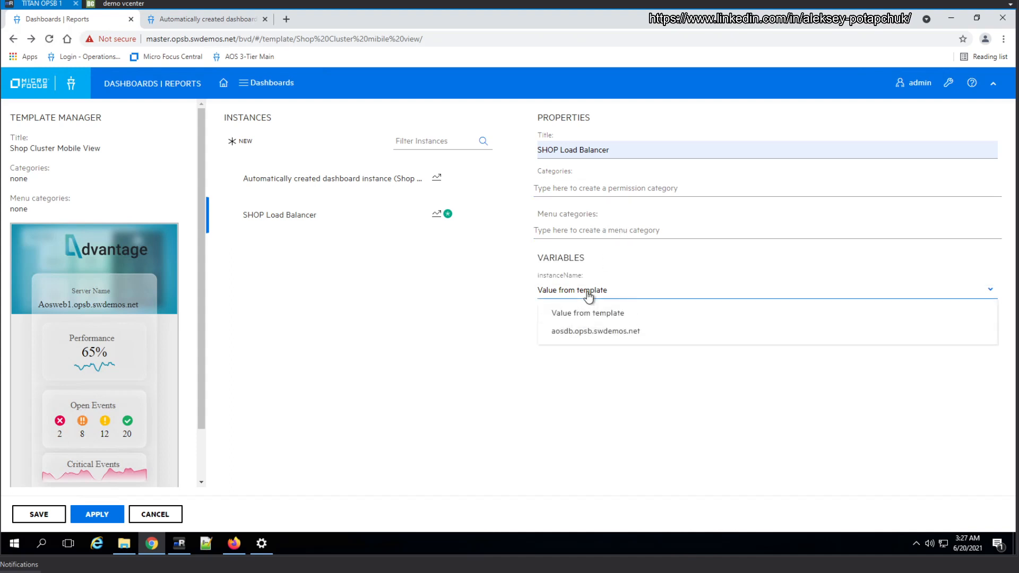
pyautogui.click(588, 313)
pyautogui.click(593, 330)
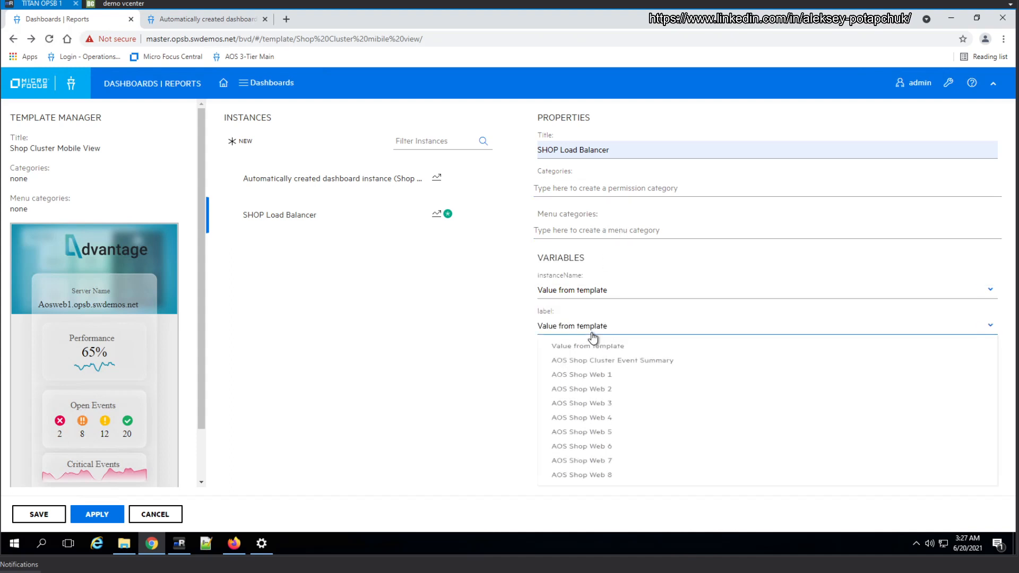
pyautogui.click(617, 367)
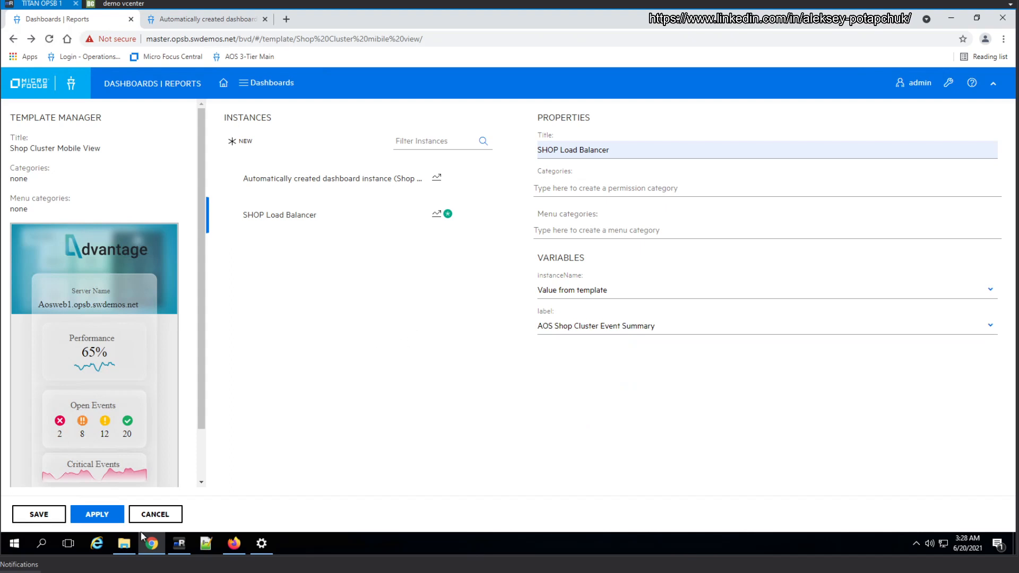
pyautogui.click(111, 514)
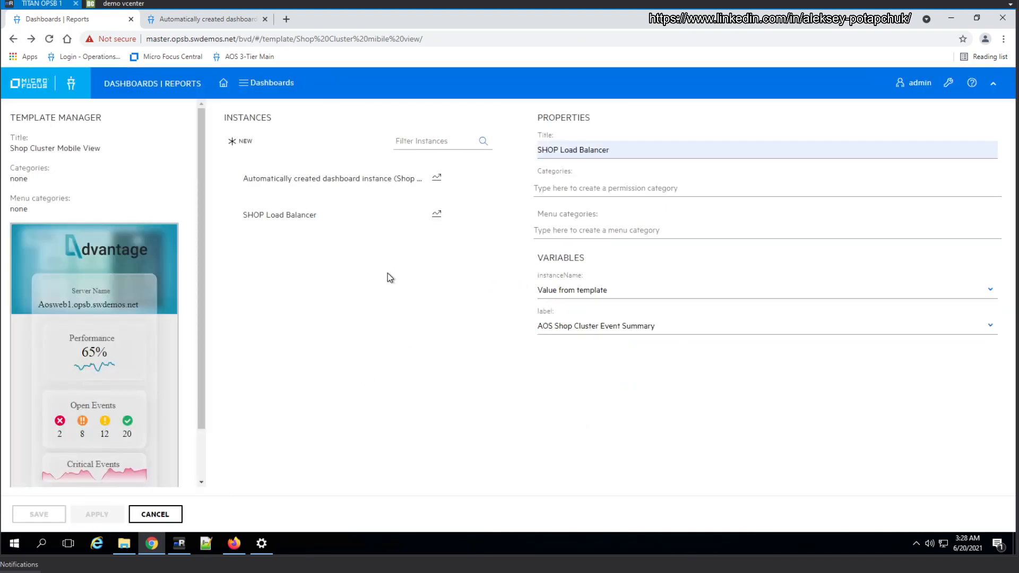
# Review the properties of both template instances and turn off the SHOP Load Balancer instance's menu display
pyautogui.click(357, 179)
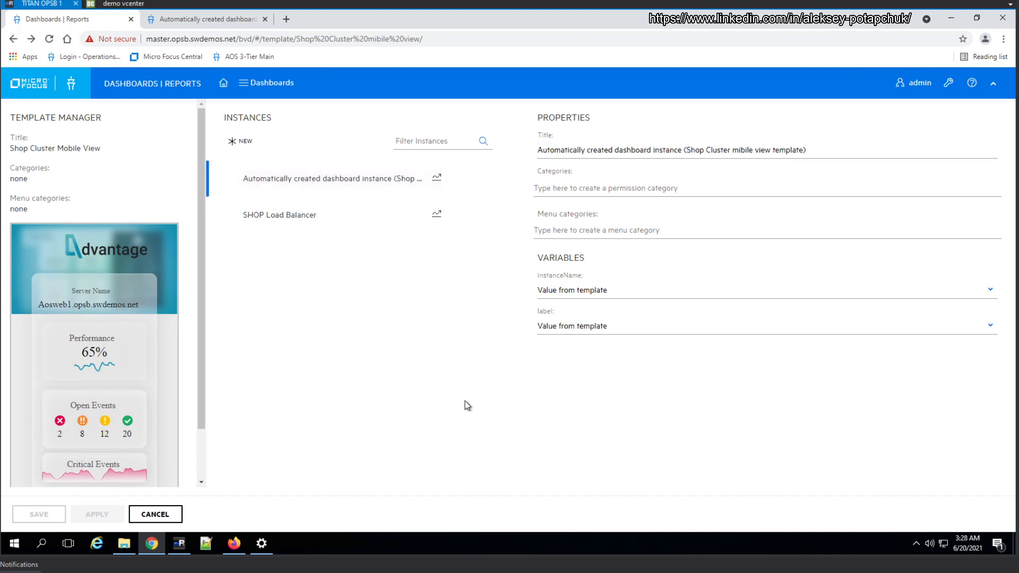
pyautogui.click(310, 220)
pyautogui.click(185, 20)
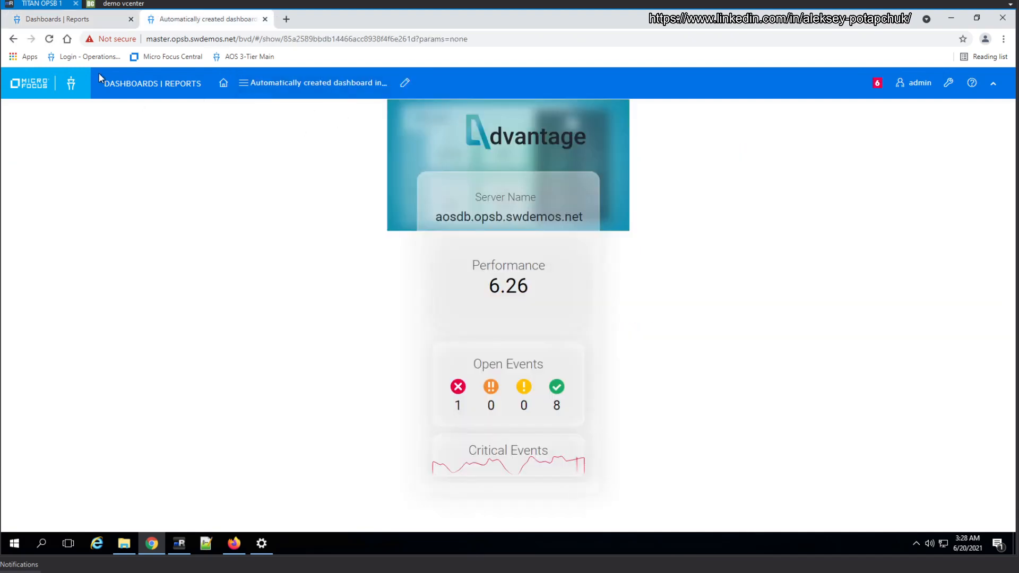
pyautogui.click(106, 24)
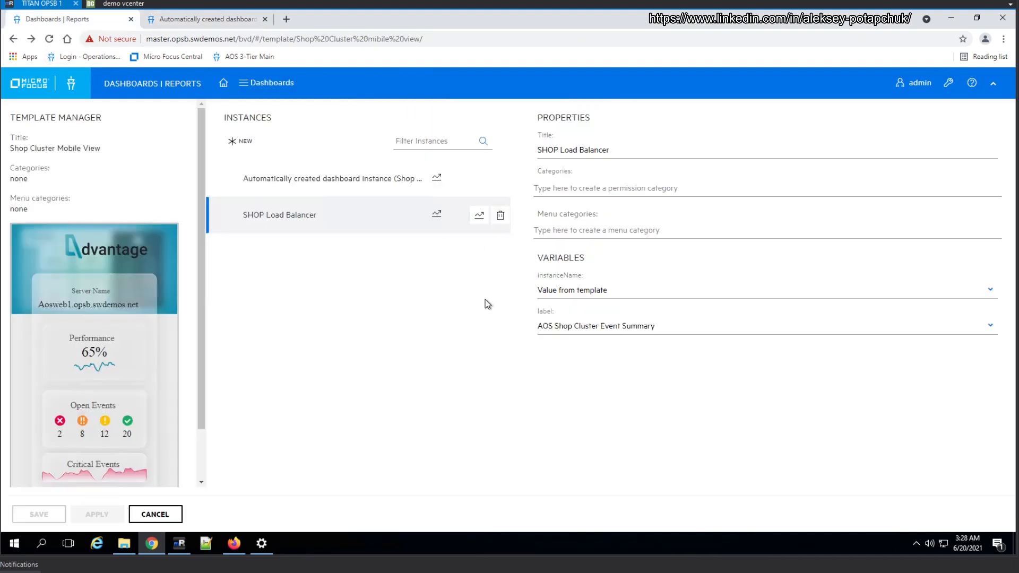
pyautogui.click(480, 218)
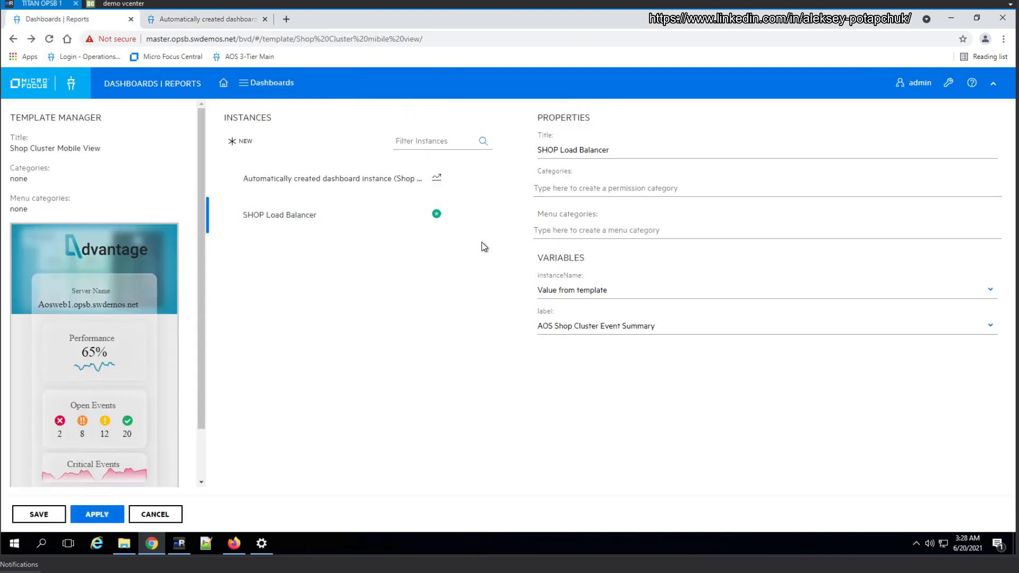
# Reload the automatically created instance's dashboard page and open the SHOP Load Balancer dashboard to view its data
pyautogui.click(202, 24)
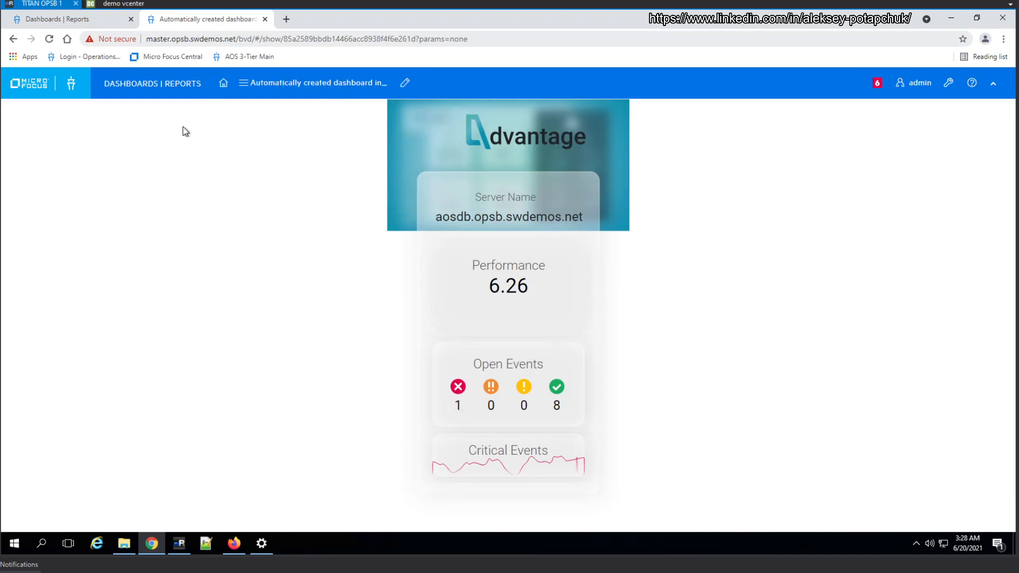
pyautogui.click(49, 39)
pyautogui.click(283, 83)
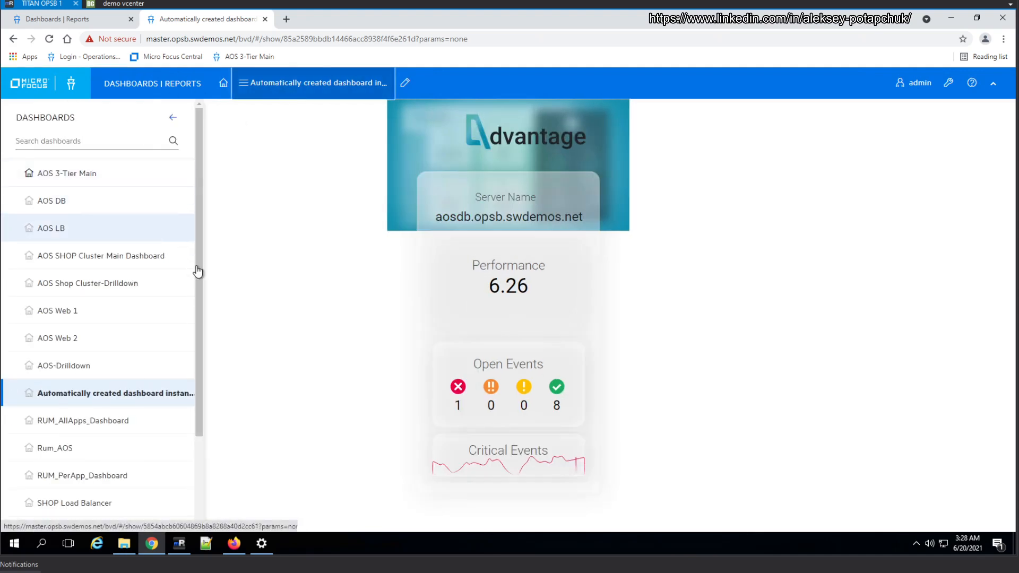
pyautogui.scroll(-2, 129, 458)
pyautogui.click(106, 395)
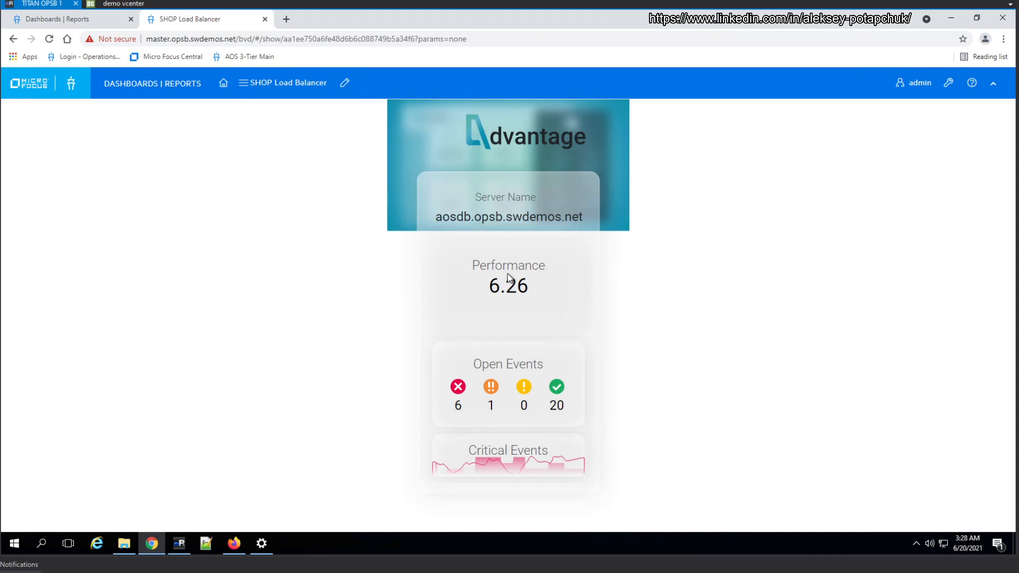
# Open the AOS mobile view template for editing in a separate browser tab and inspect the Server Name value widget's data channel variables
pyautogui.click(88, 21)
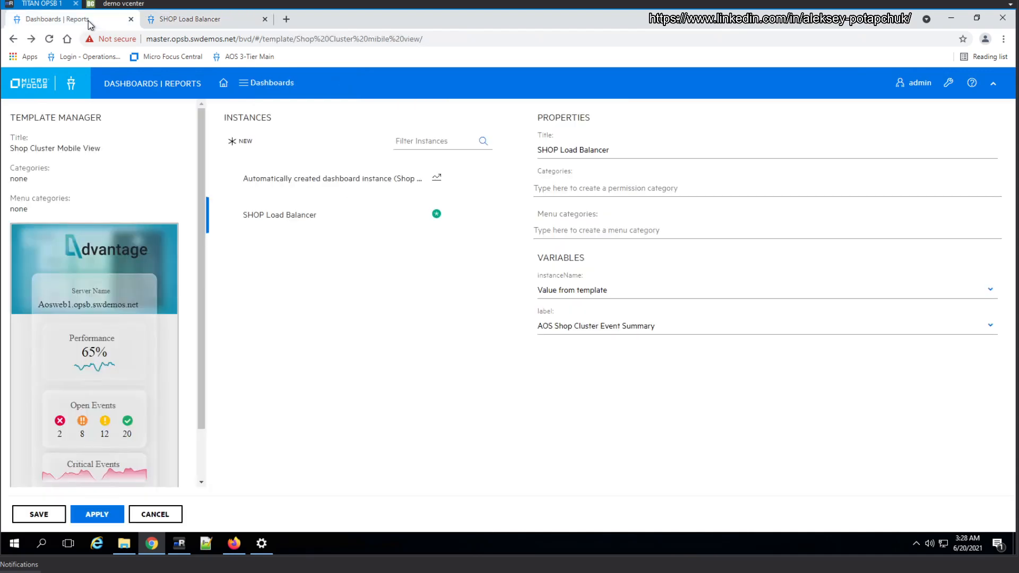
pyautogui.click(201, 20)
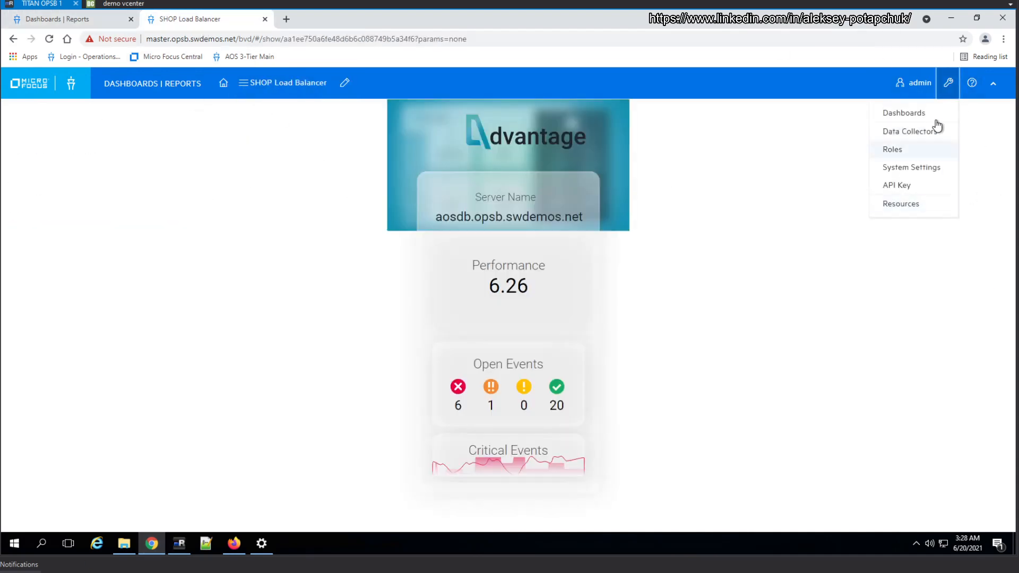
pyautogui.middleClick(920, 116)
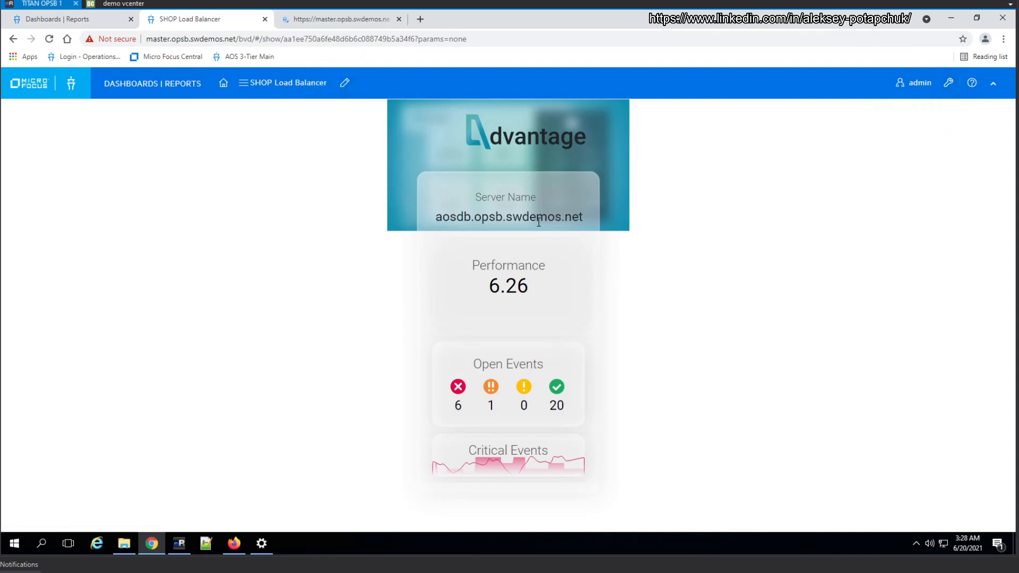
pyautogui.hotkey('ctrl', 'Tab')
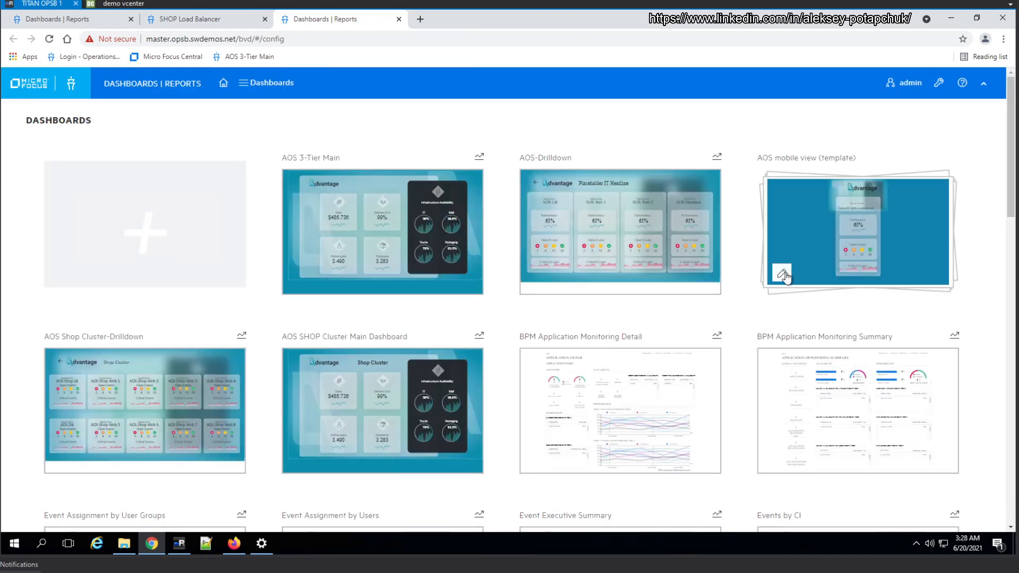
pyautogui.click(783, 274)
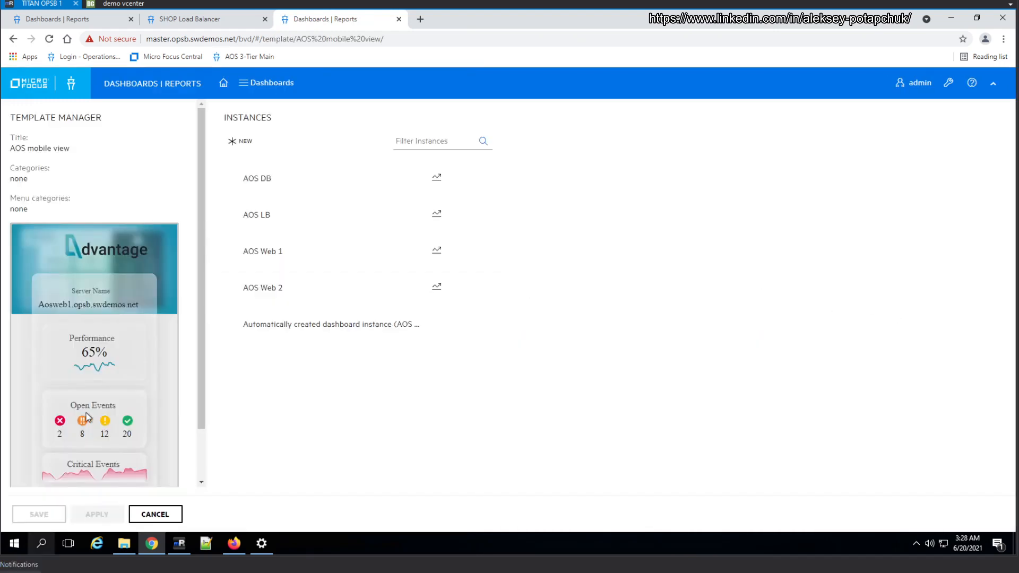
pyautogui.scroll(-2, 187, 394)
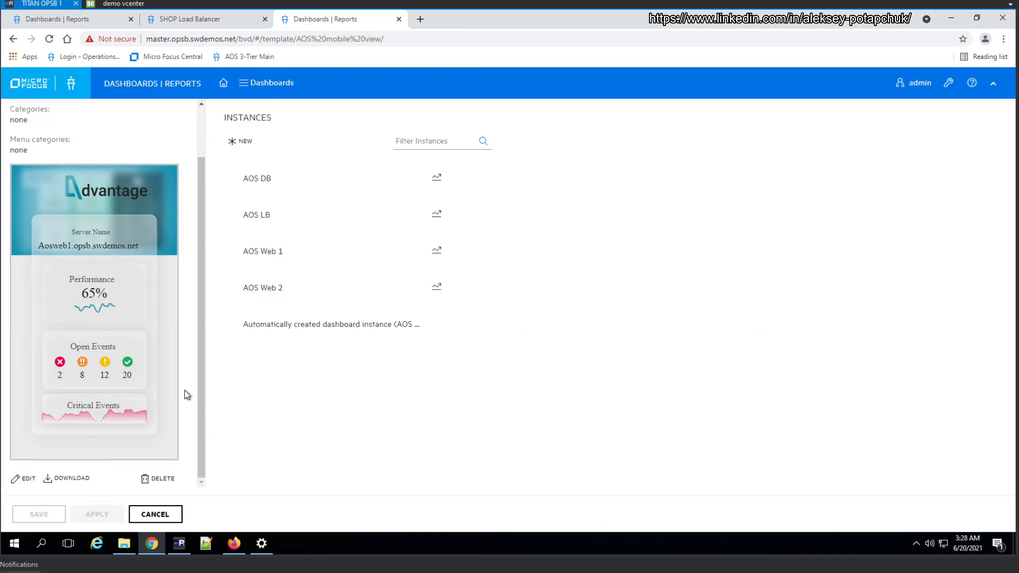
pyautogui.click(27, 479)
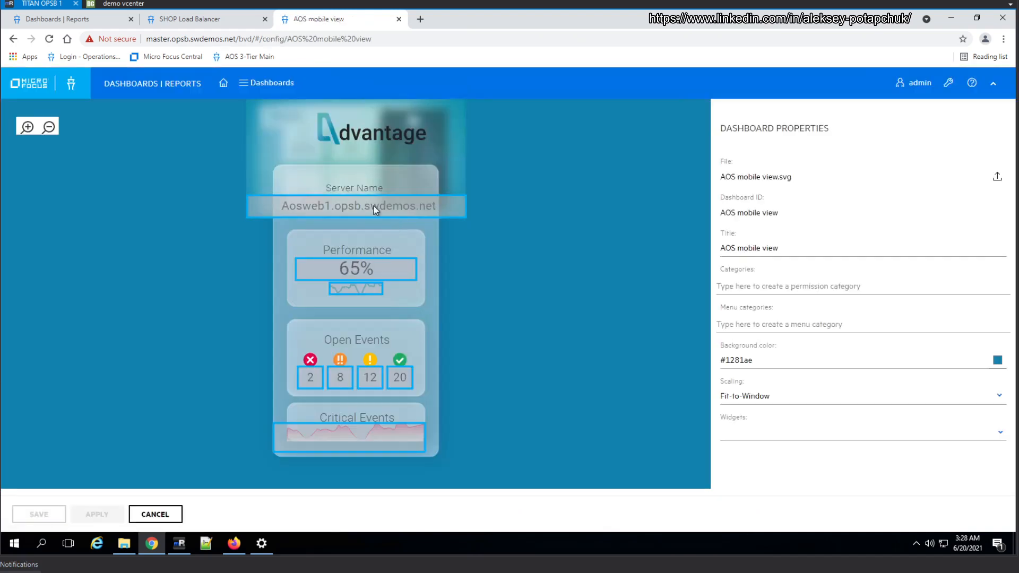
pyautogui.click(375, 208)
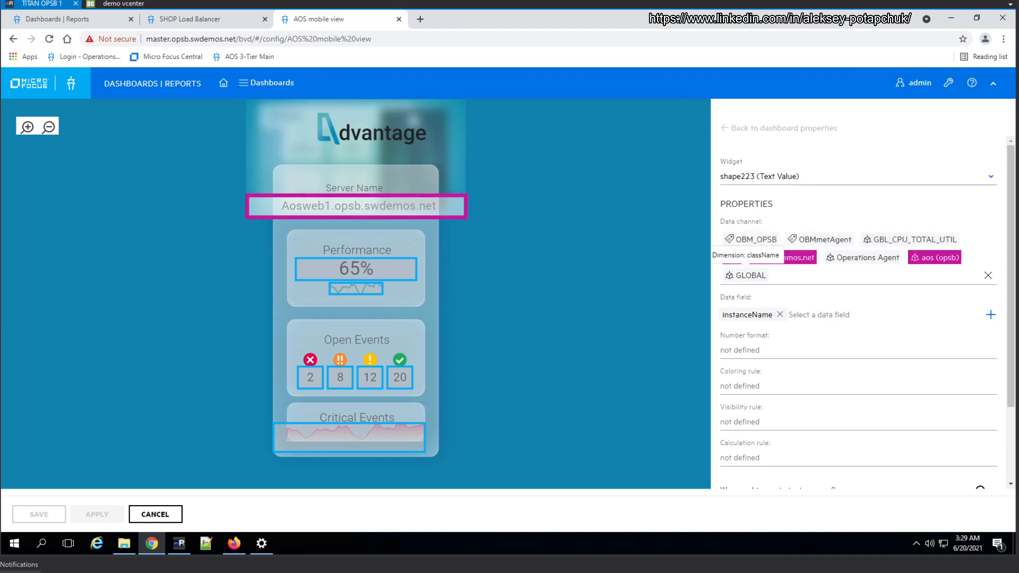
# Open the Shop Cluster Mobile View template for editing and mark the aosdb (opsb) systemName dimension as variable in the Server Name widget's data channel
pyautogui.click(76, 19)
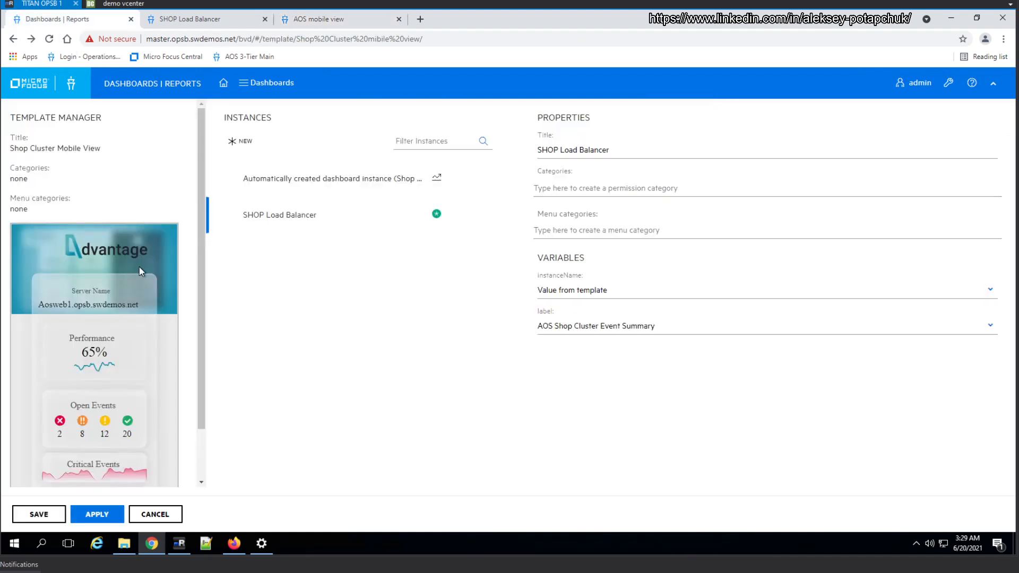
pyautogui.scroll(-2, 180, 398)
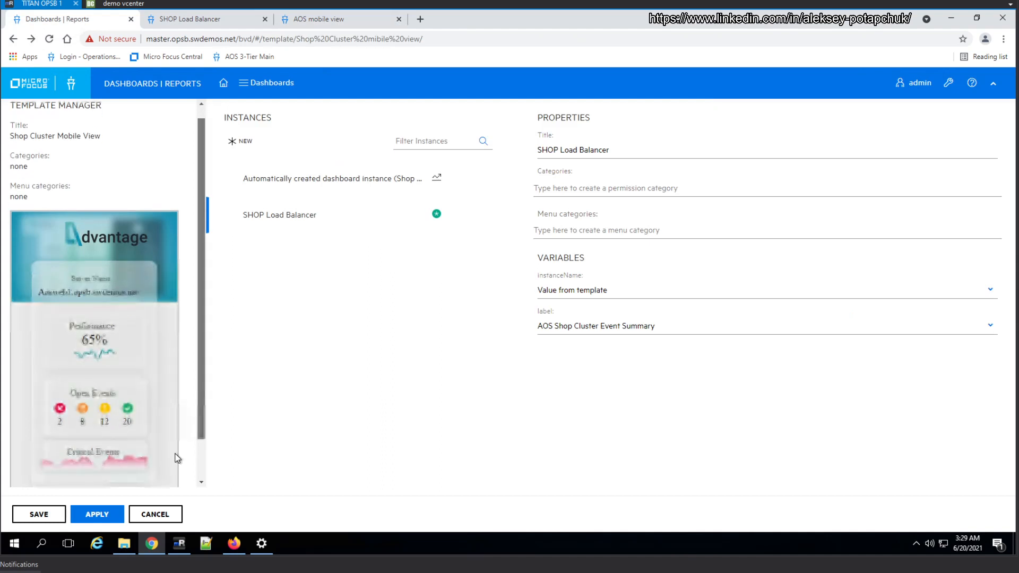
pyautogui.click(27, 479)
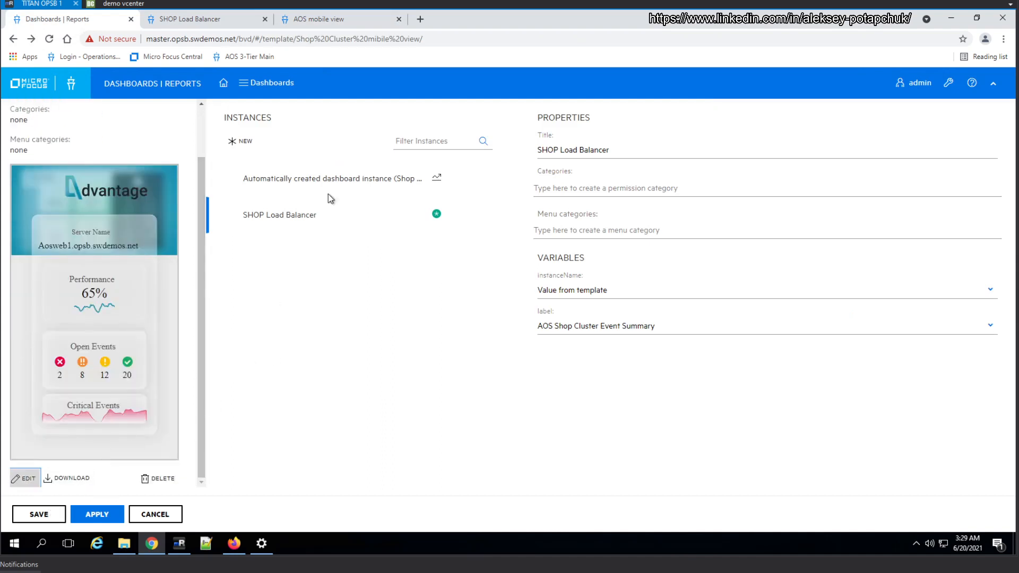
pyautogui.click(330, 207)
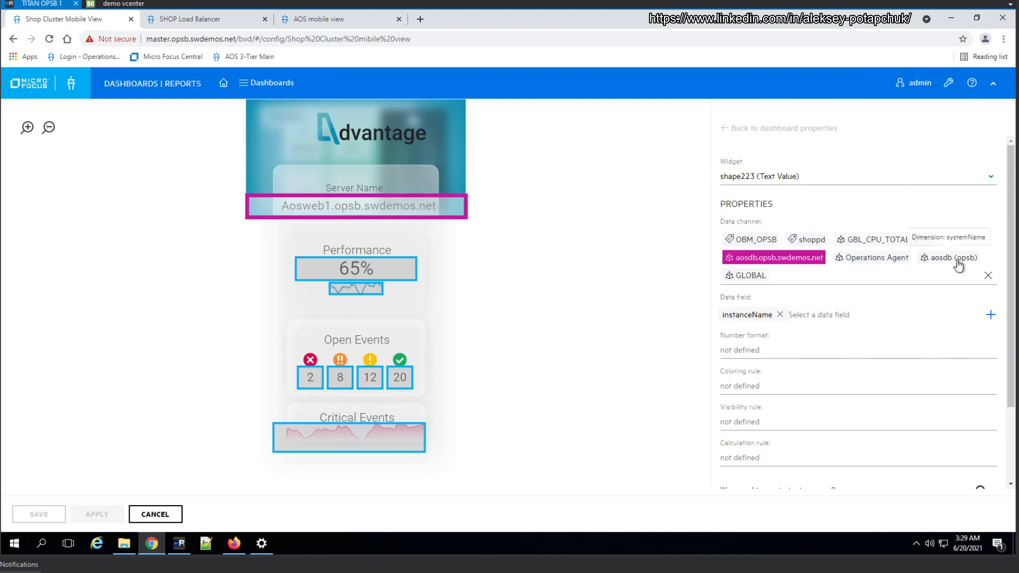
pyautogui.click(955, 259)
# Mark aosdb (opsb) as variable in the data channels of the Performance value and its line chart, and save the template
pyautogui.click(374, 284)
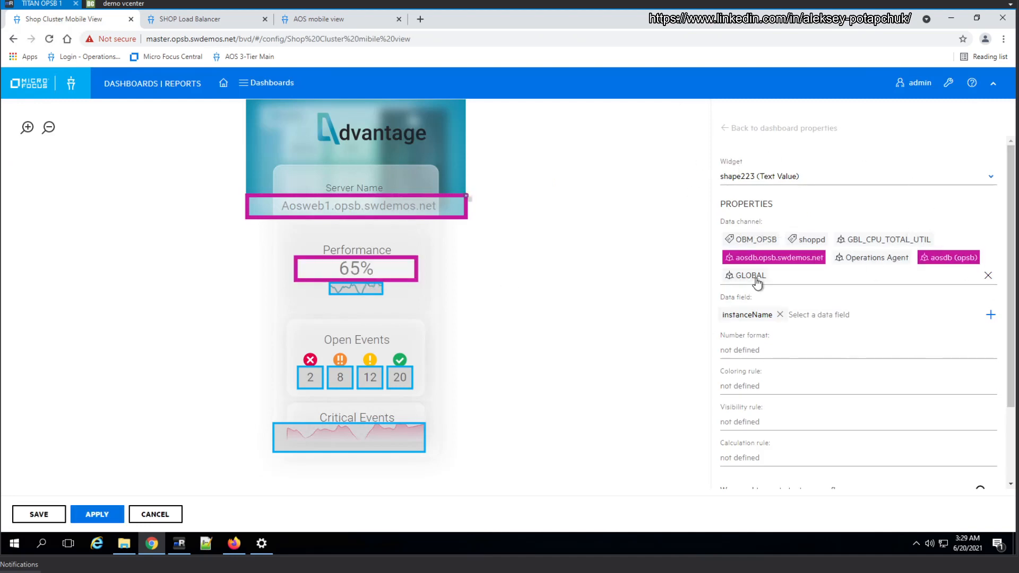
pyautogui.click(946, 260)
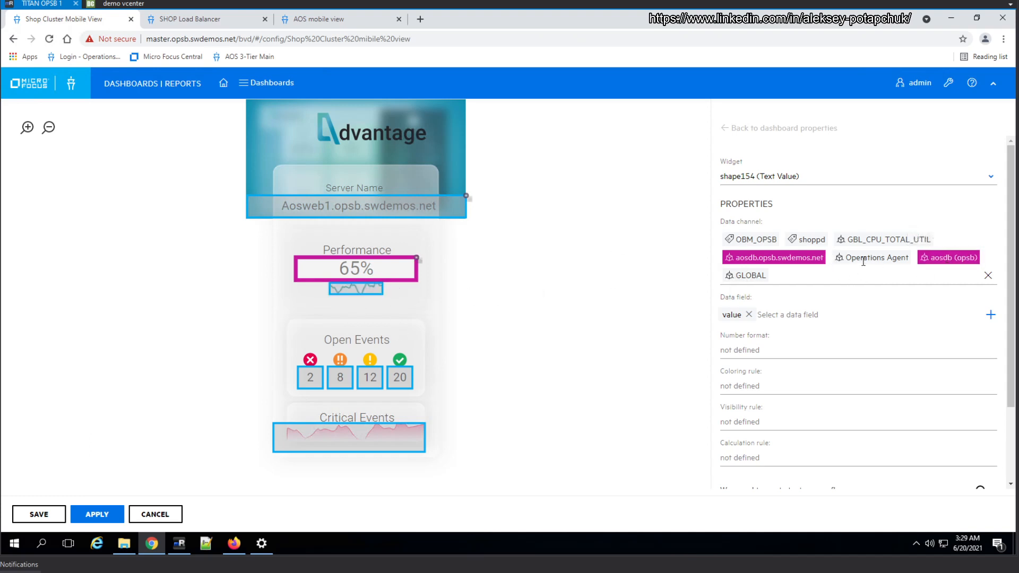
pyautogui.click(366, 291)
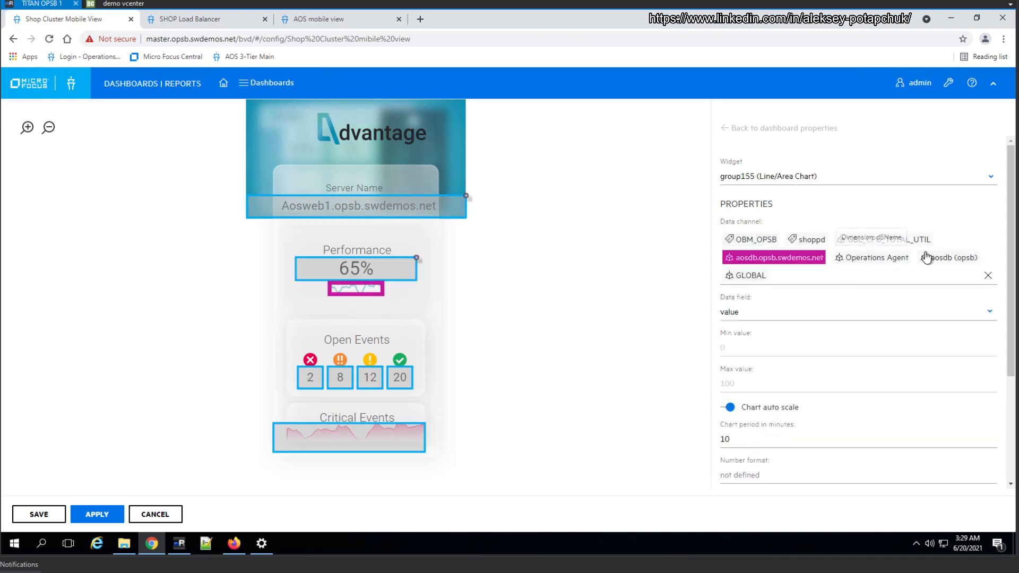
pyautogui.click(945, 260)
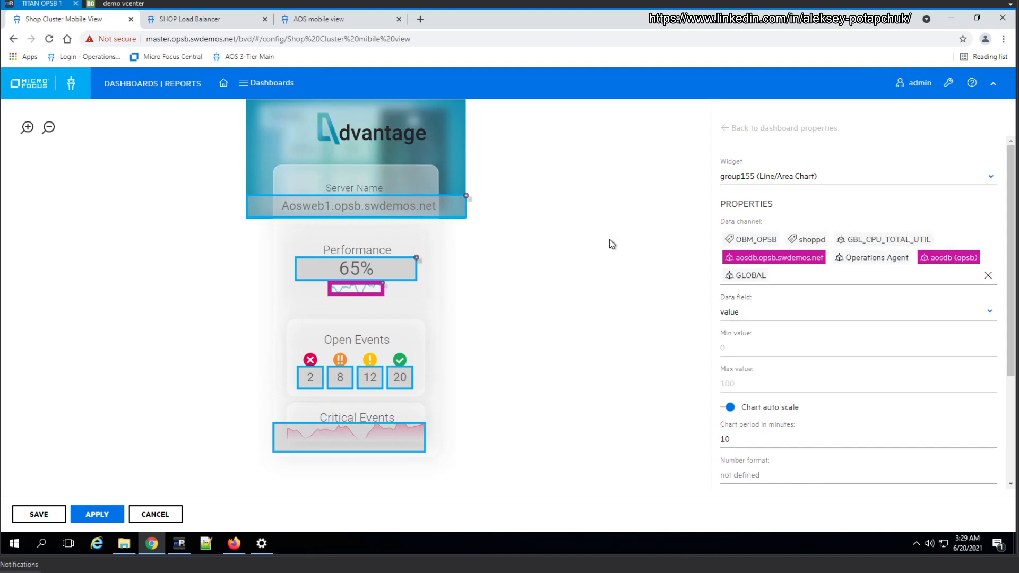
pyautogui.click(48, 523)
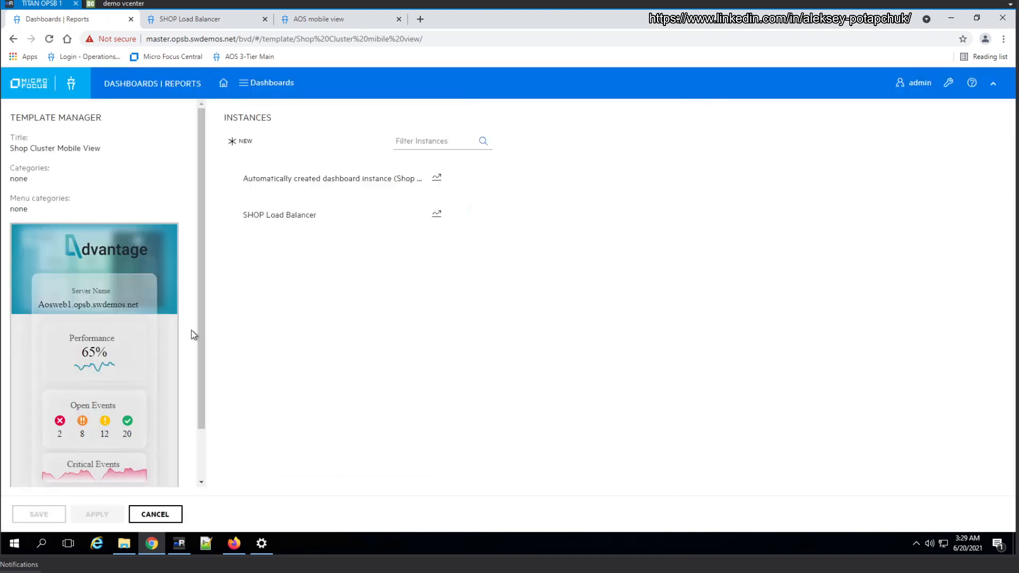
# Set the SHOP Load Balancer instance's instanceName to aosshop.opsb.swdemos.net and systemName to aosshop, and apply the changes
pyautogui.click(315, 215)
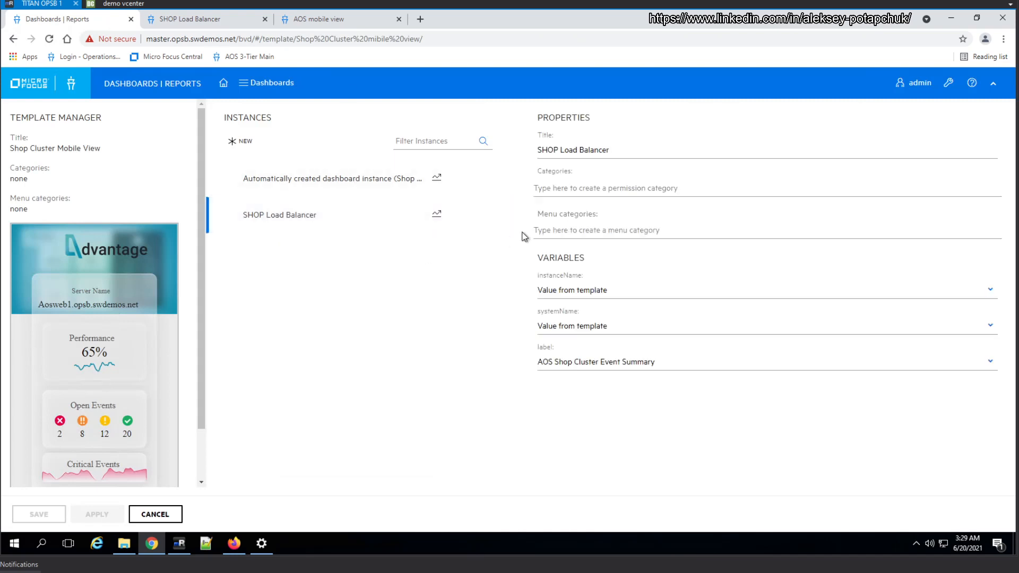
pyautogui.click(630, 292)
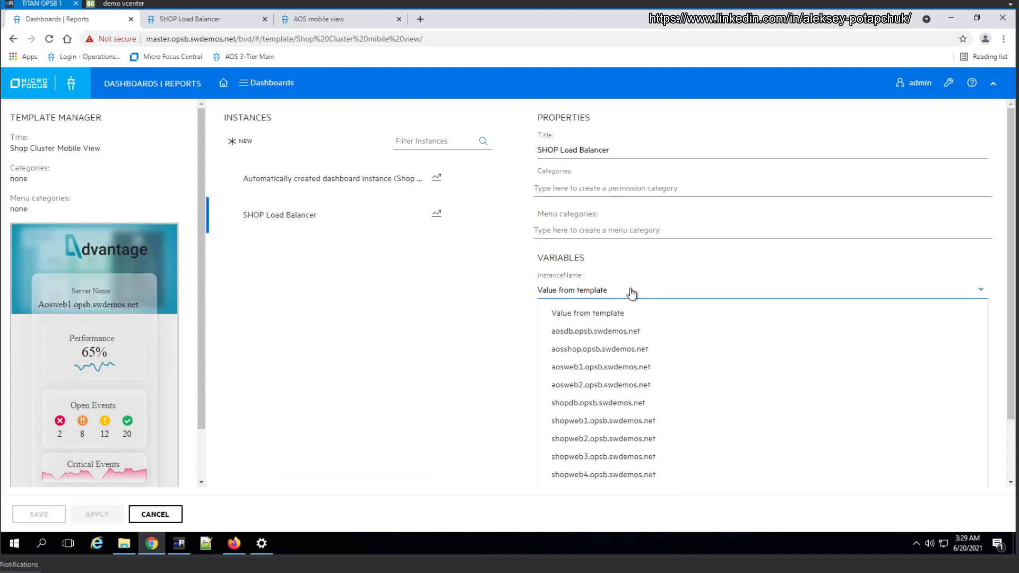
pyautogui.click(638, 350)
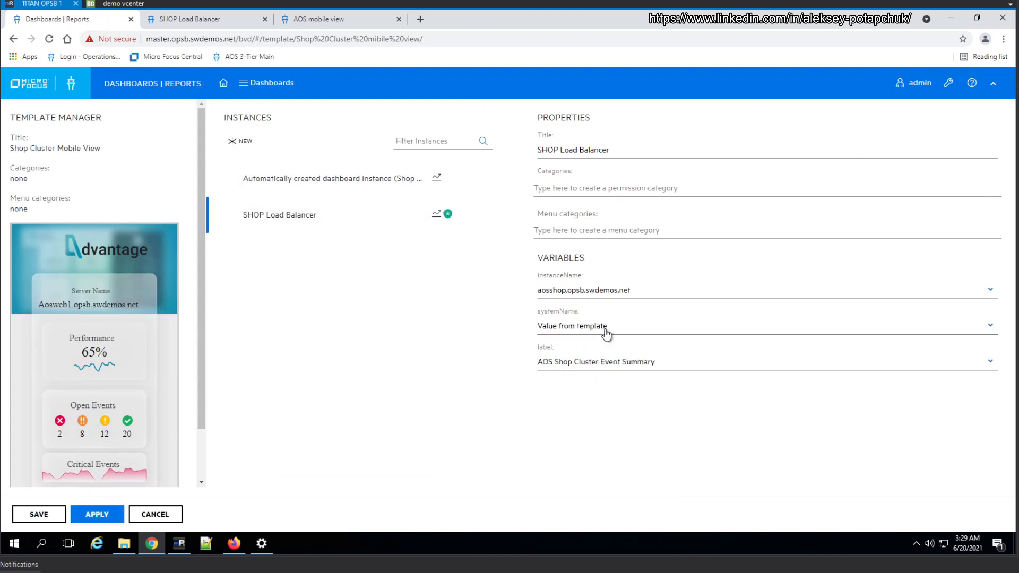
pyautogui.click(607, 332)
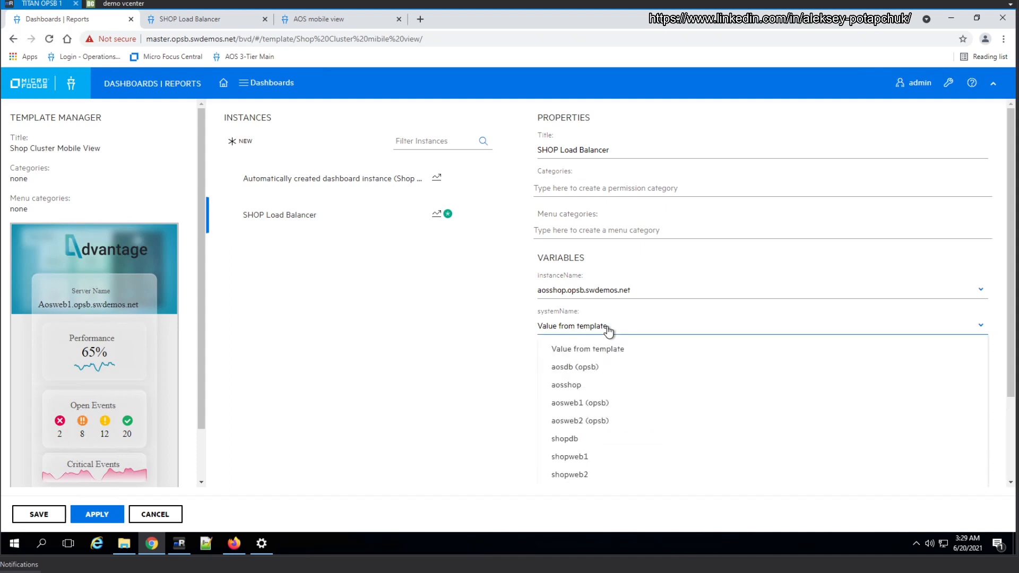
pyautogui.click(593, 385)
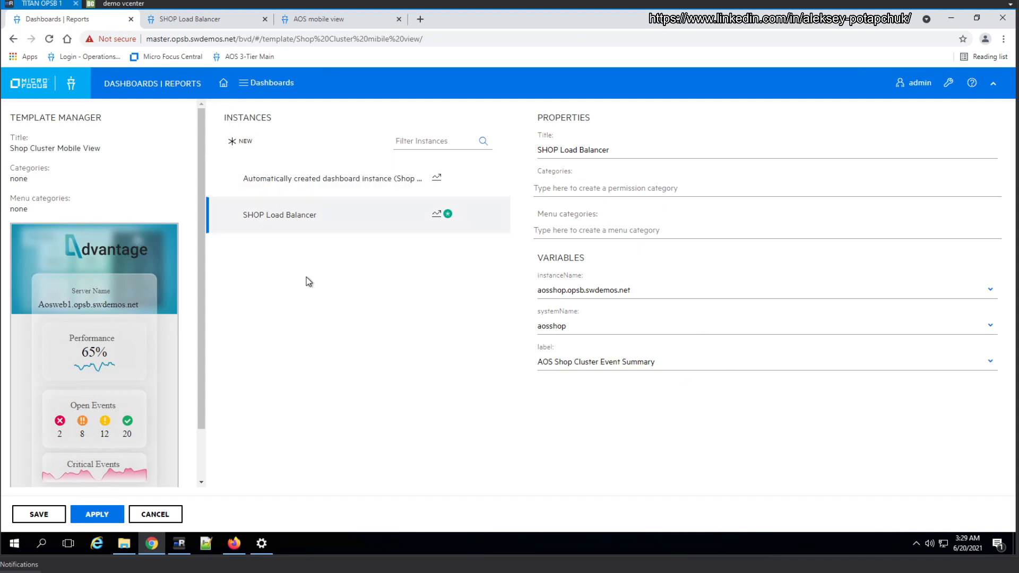
pyautogui.click(97, 514)
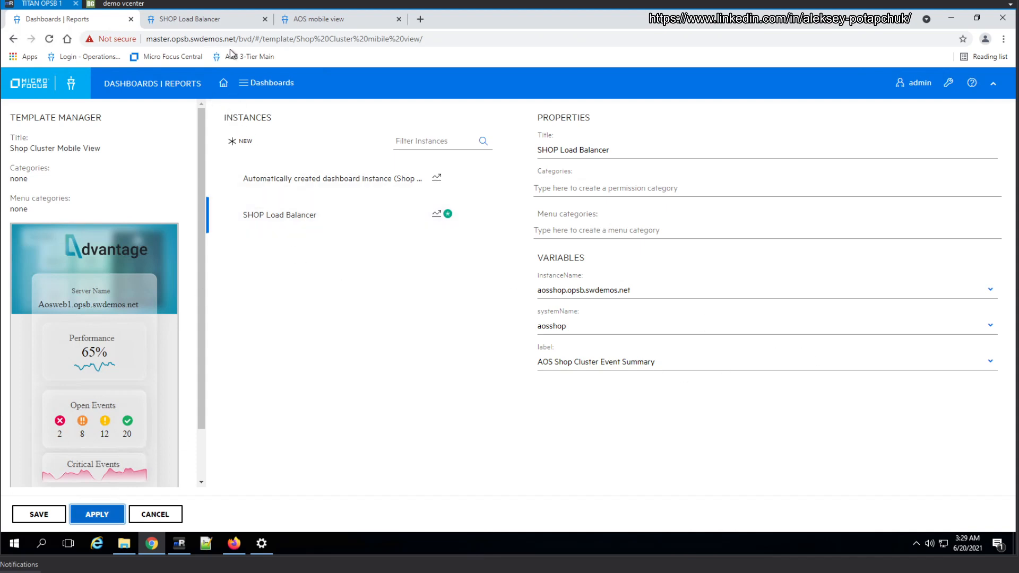
# Reload the SHOP Load Balancer dashboard page to check its server name and performance data
pyautogui.click(320, 18)
pyautogui.click(189, 19)
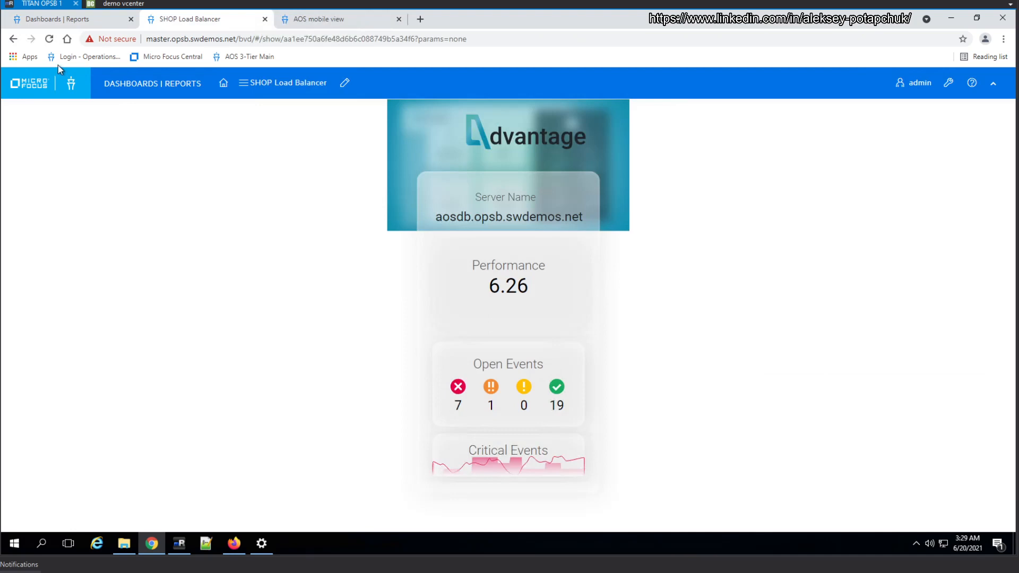
pyautogui.click(51, 37)
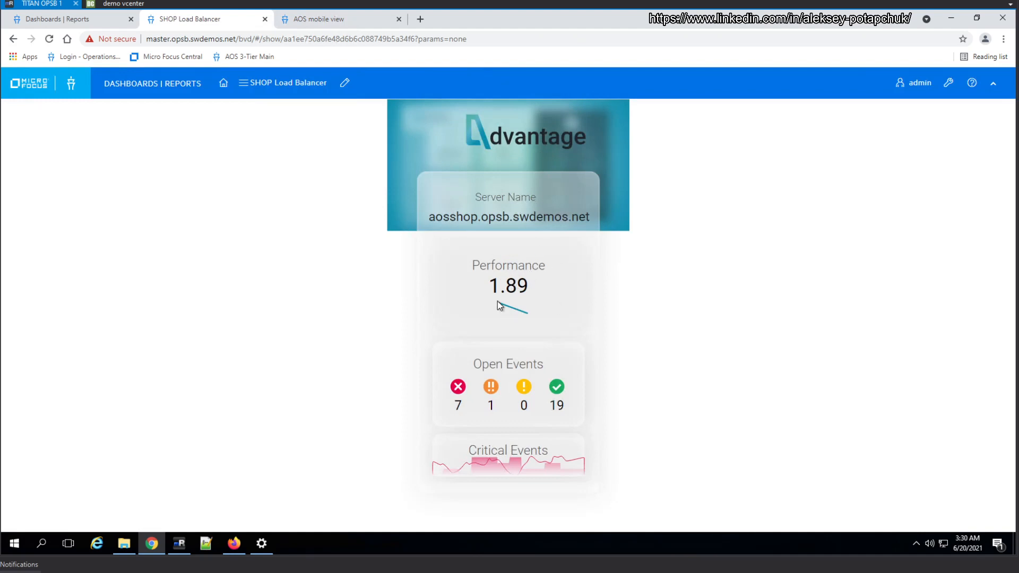
# Return to the template manager and review the list of Shop Cluster Mobile View instances
pyautogui.click(77, 21)
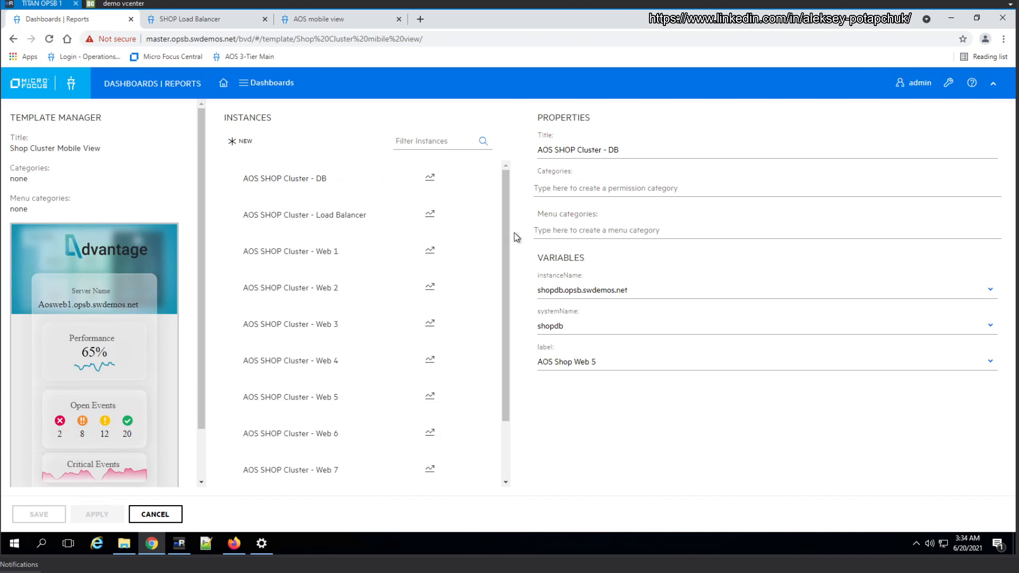
pyautogui.scroll(-3, 505, 239)
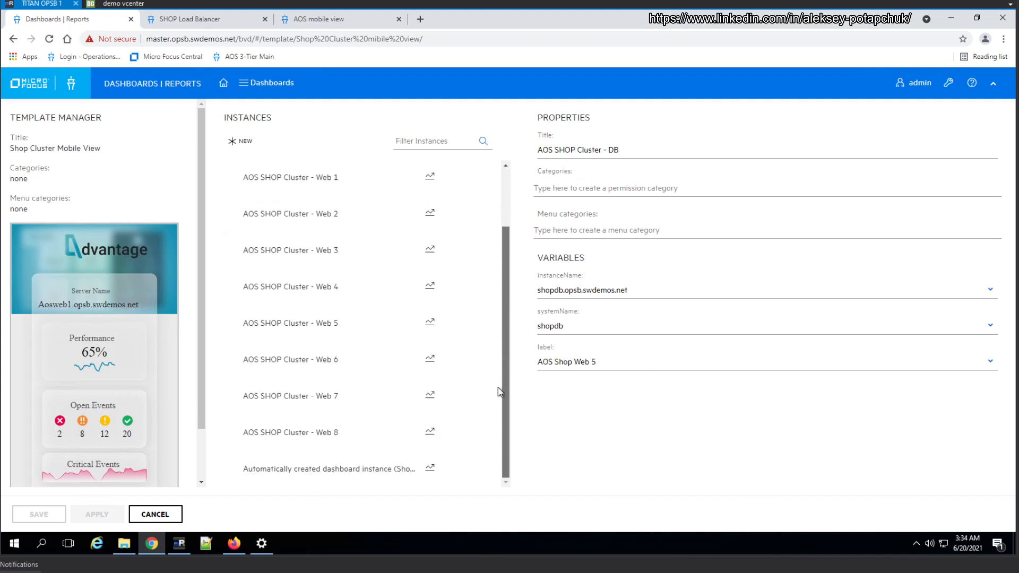
pyautogui.scroll(3, 488, 228)
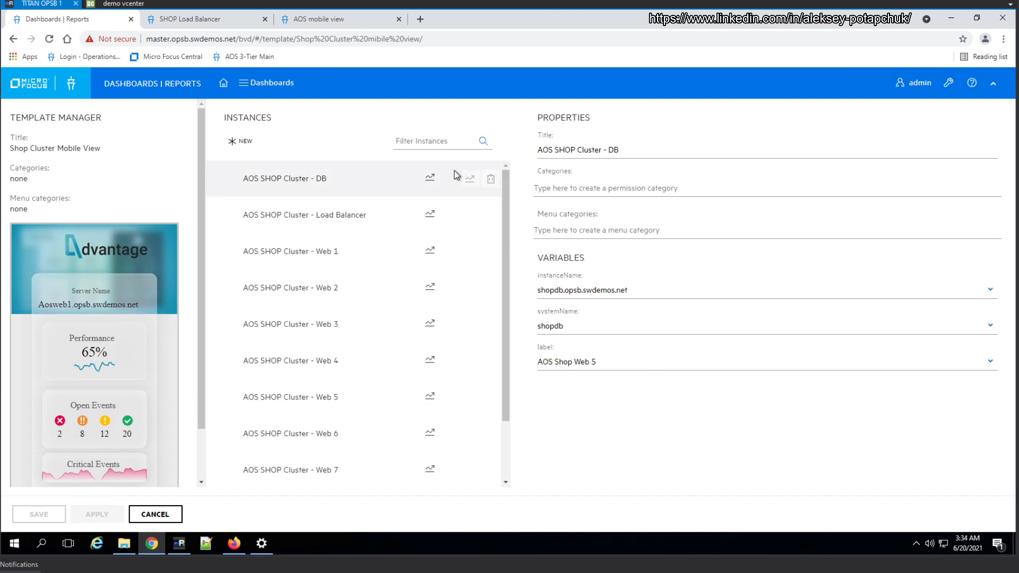
# Reload the load balancer dashboard, review the AOS SHOP Cluster entries in the dashboard list, and return to the template manager
pyautogui.click(183, 24)
pyautogui.click(51, 39)
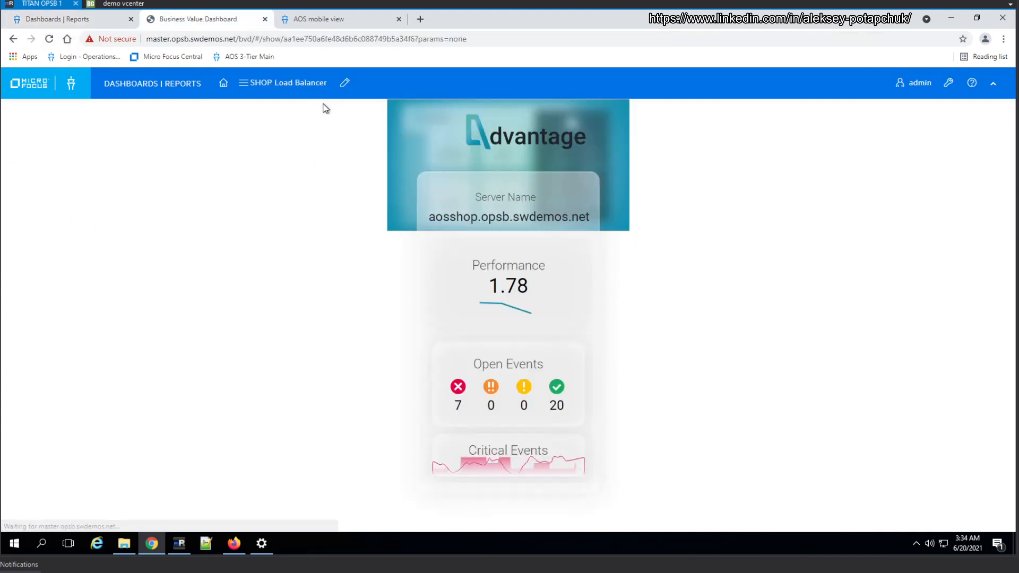
pyautogui.click(268, 89)
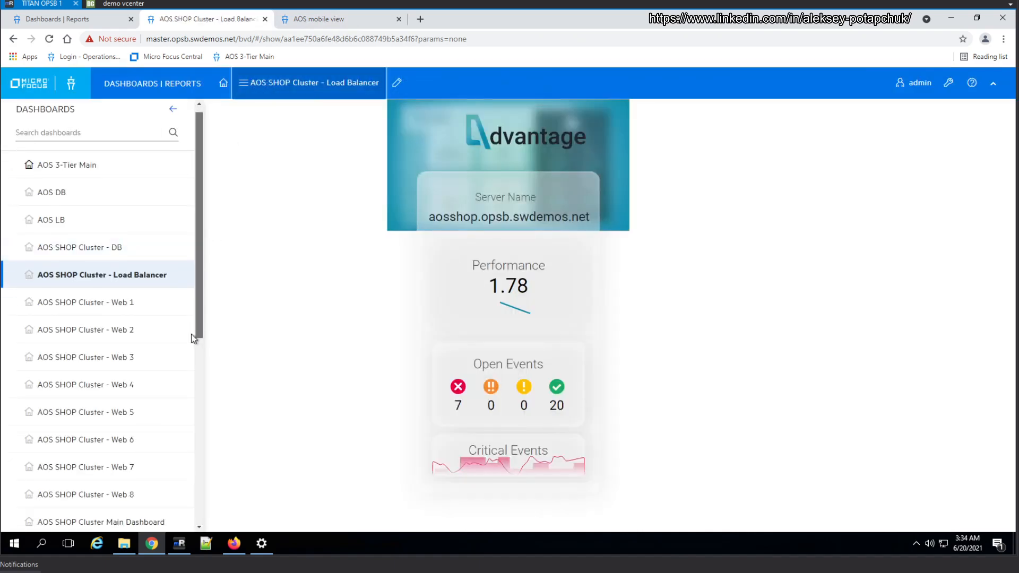
pyautogui.scroll(-4, 190, 350)
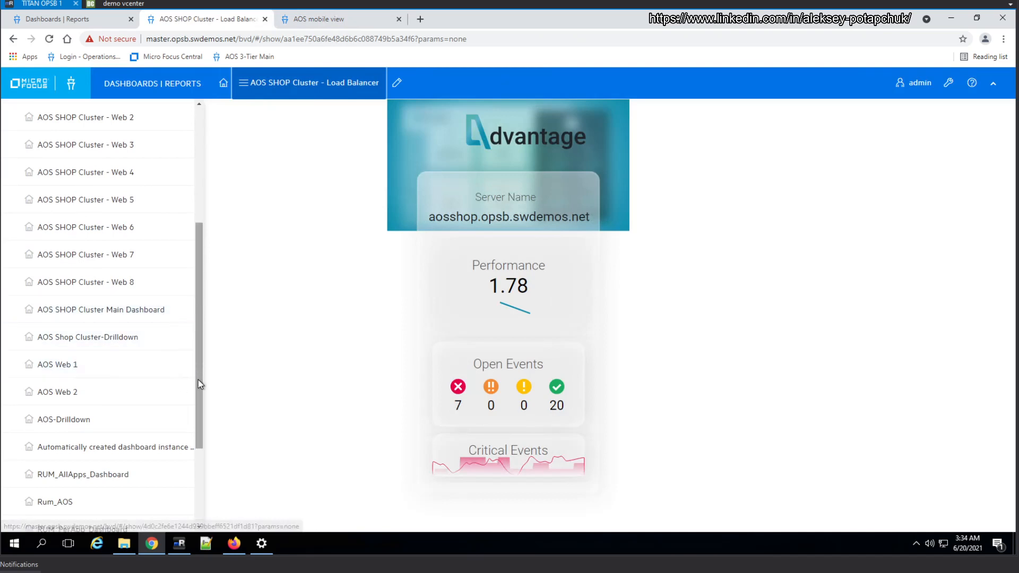
pyautogui.moveTo(202, 396); pyautogui.dragTo(196, 354)
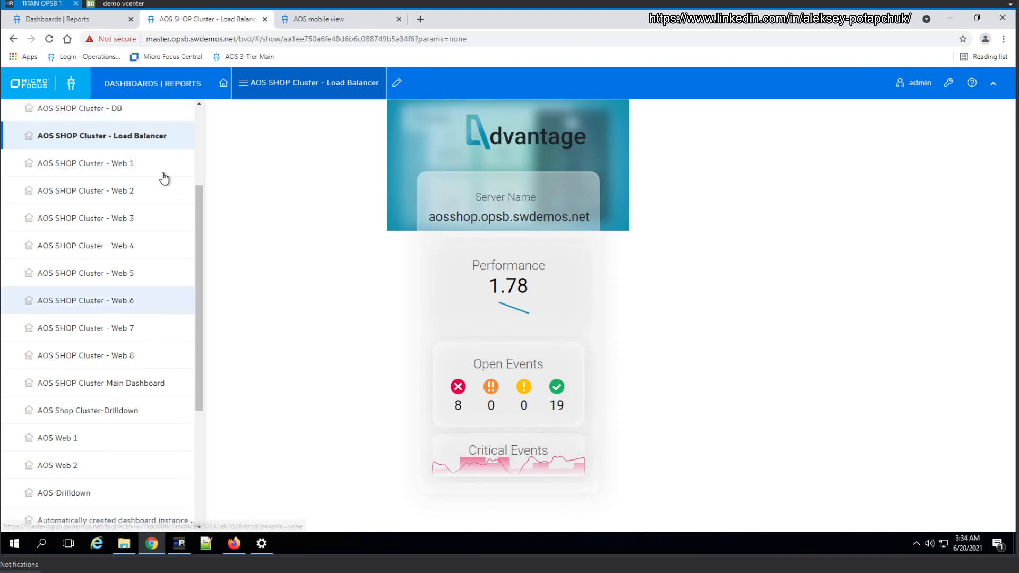
pyautogui.moveTo(199, 239); pyautogui.dragTo(199, 211)
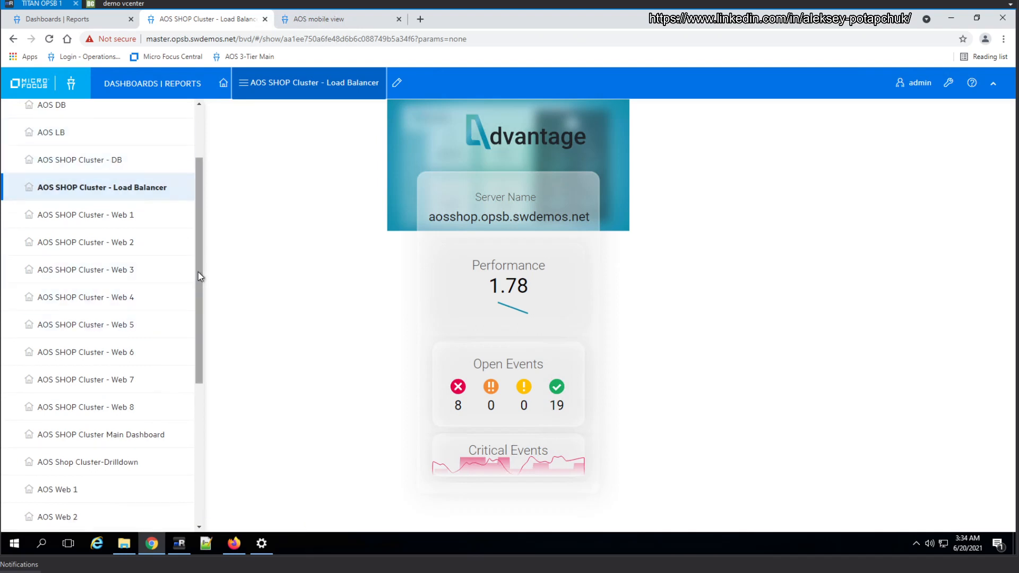
pyautogui.moveTo(199, 273); pyautogui.dragTo(200, 276)
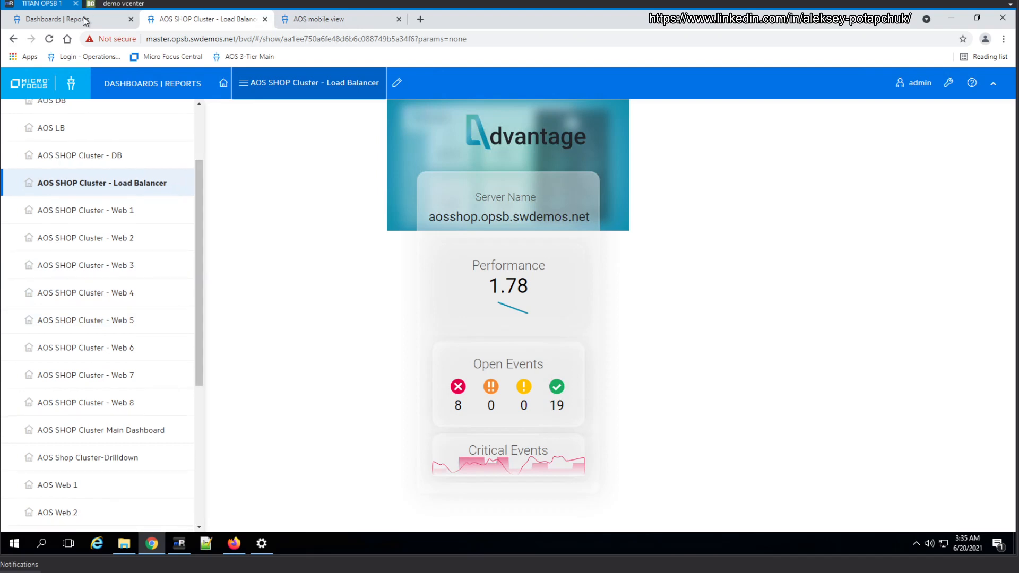
pyautogui.click(93, 23)
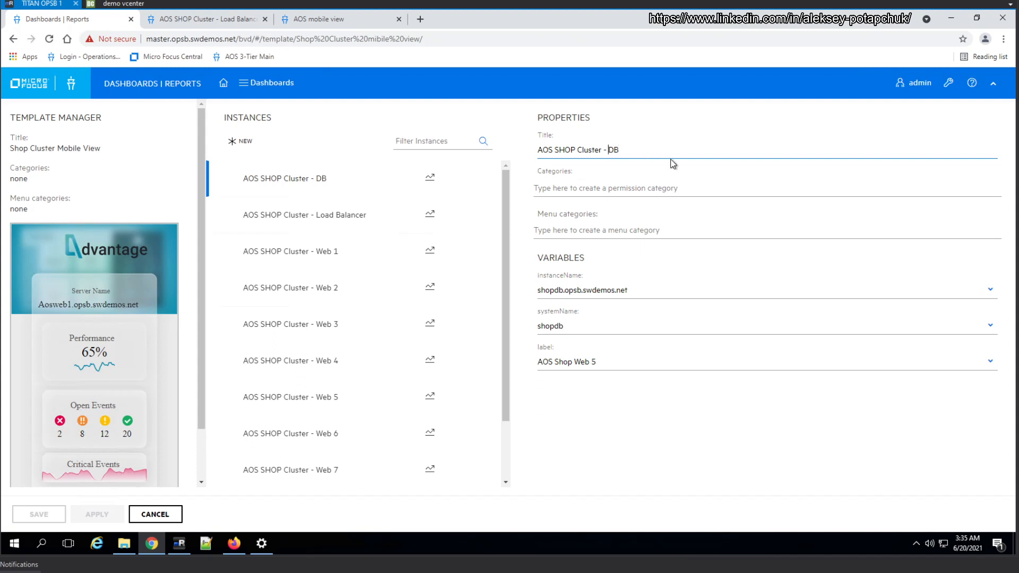
pyautogui.write('z')
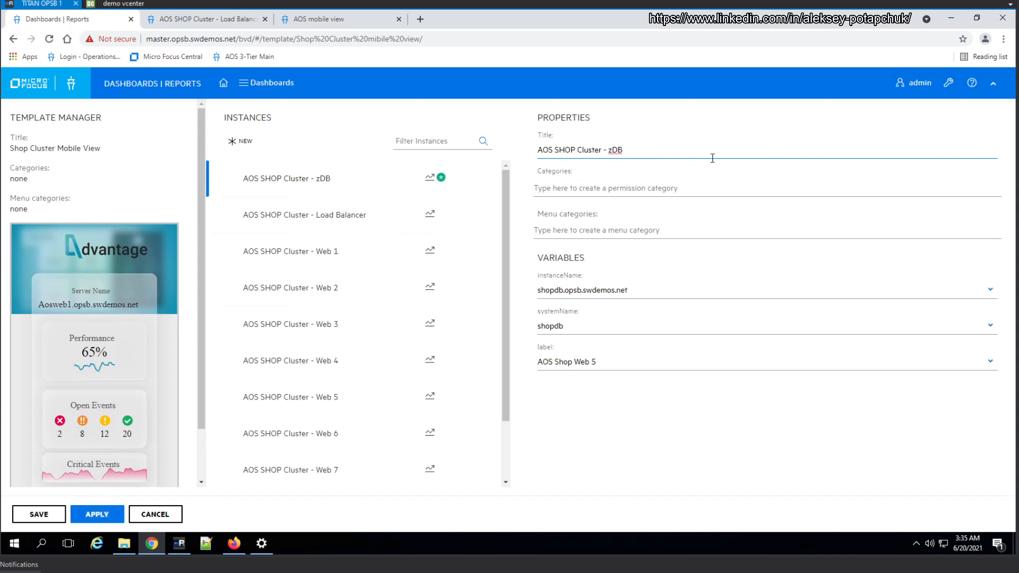
pyautogui.press('BackSpace')
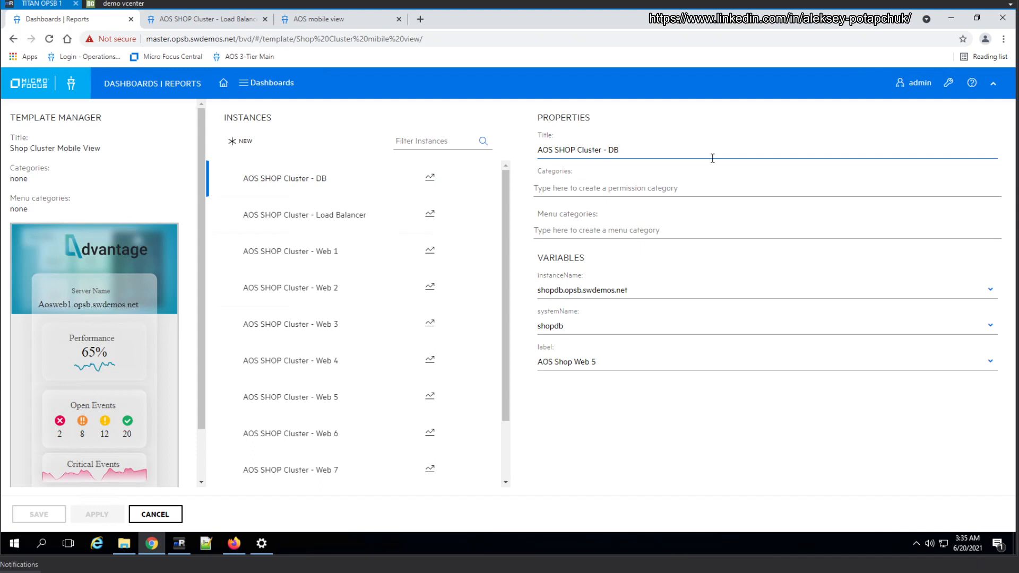
pyautogui.write('pg')
pyautogui.press('BackSpace')
pyautogui.press('BackSpace')
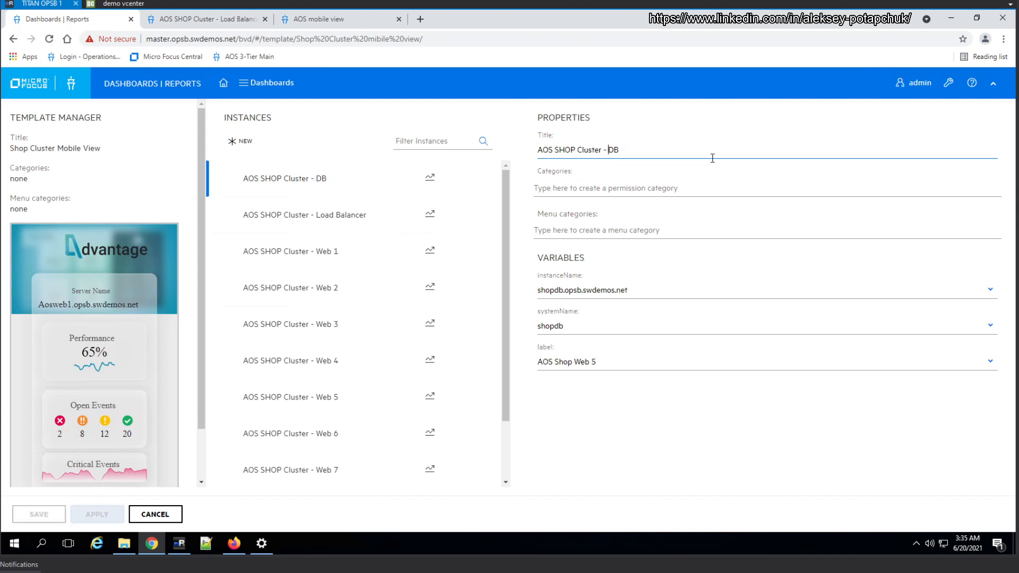
# Rename the database instance to "AOS SHOP Cluster - PG DB" and apply the change
pyautogui.write('PG')
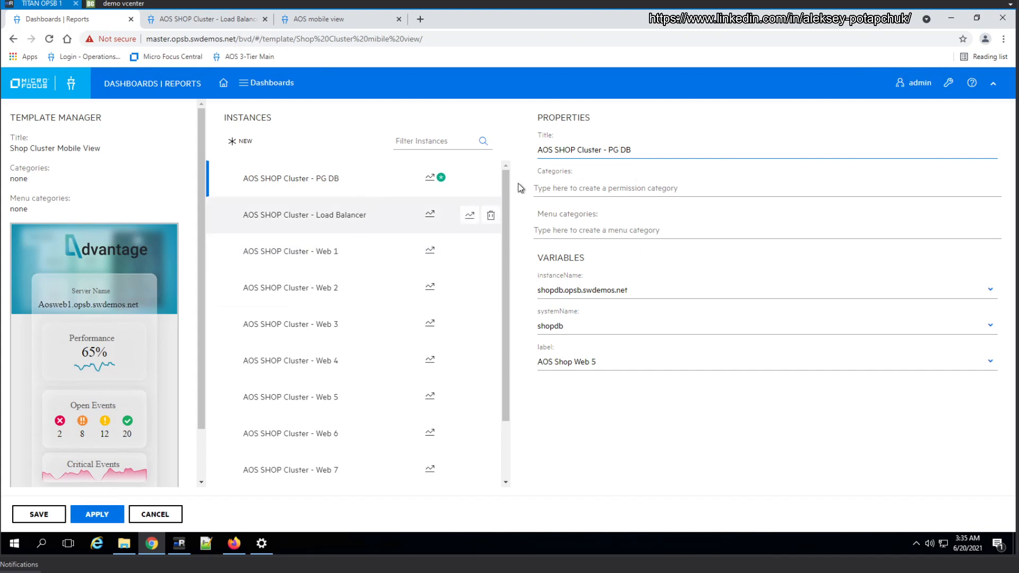
pyautogui.moveTo(505, 244); pyautogui.dragTo(508, 202)
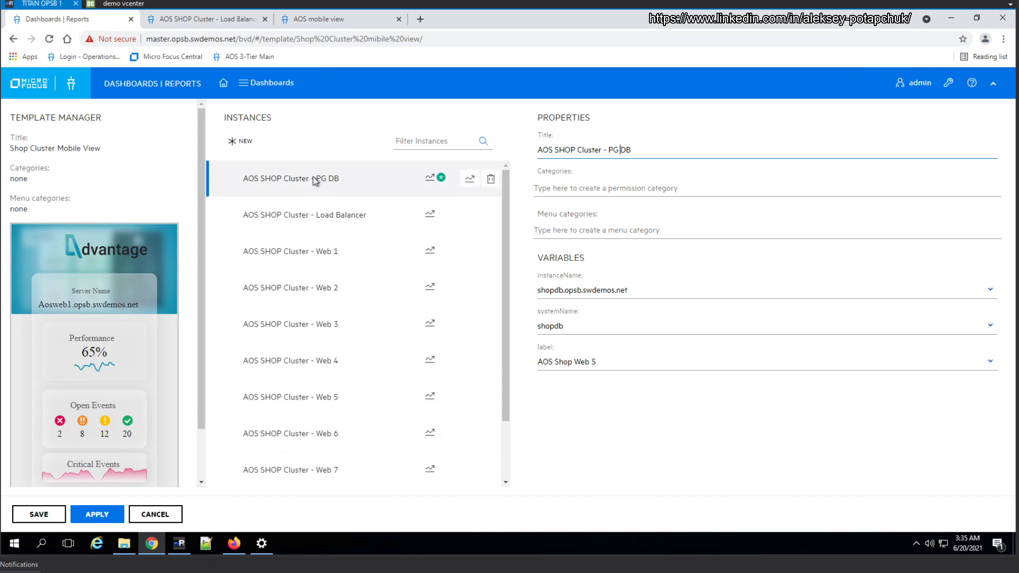
pyautogui.moveTo(315, 179); pyautogui.dragTo(317, 256)
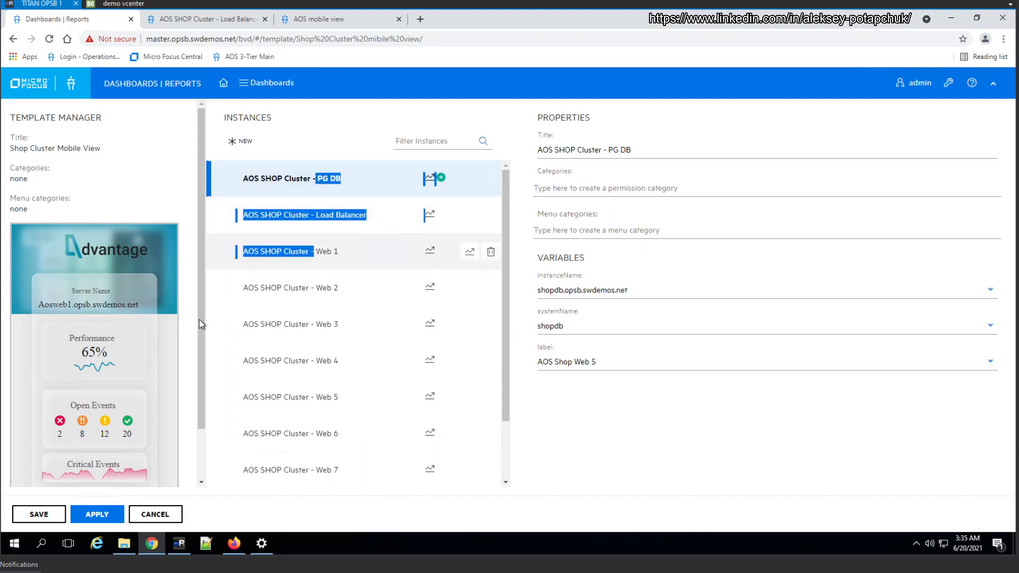
pyautogui.click(554, 455)
pyautogui.click(98, 514)
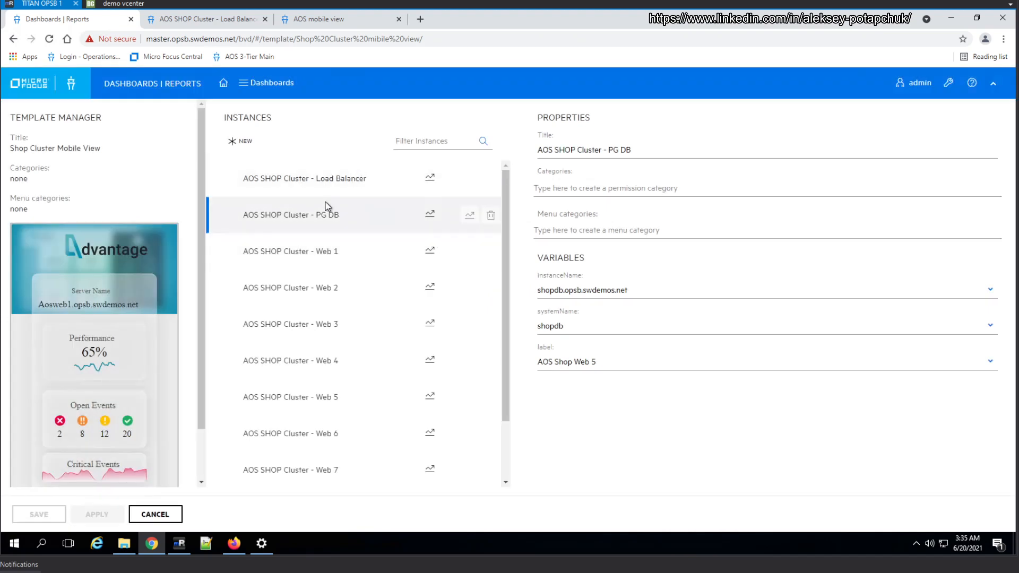
# Retitle the Web 1, Web 2 and Web 3 instances as "AOS SHOP Cluster - AOS Web 1", "AOS Web 2" and "AOS Web 3" in the same pattern
pyautogui.click(313, 257)
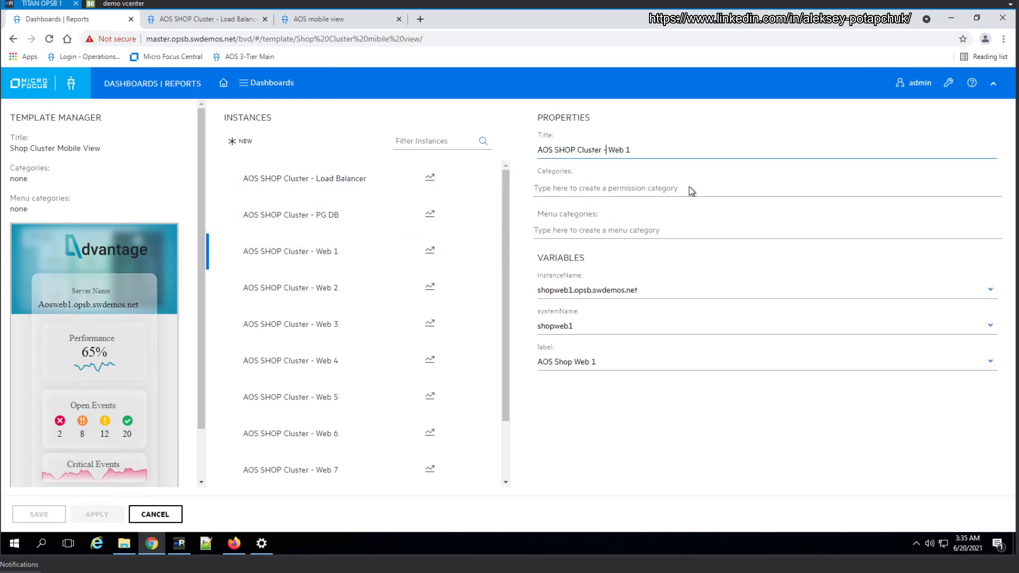
pyautogui.write('AOS')
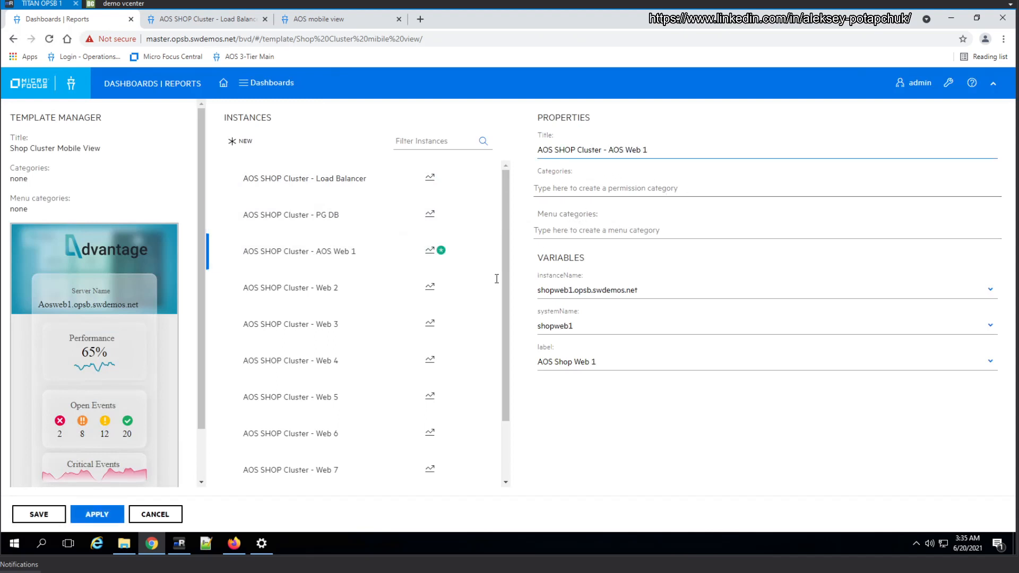
pyautogui.click(348, 282)
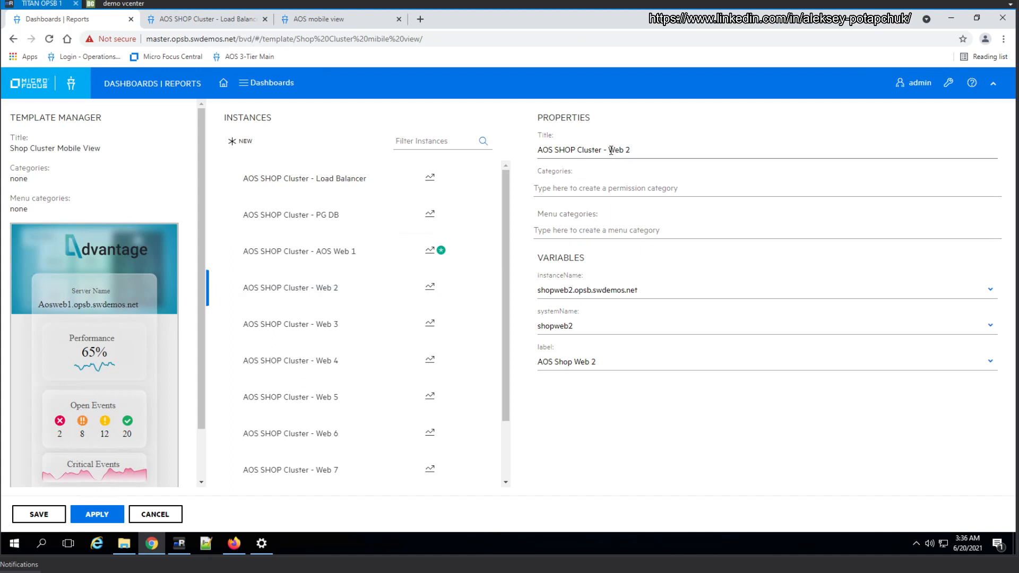
pyautogui.write('AOS')
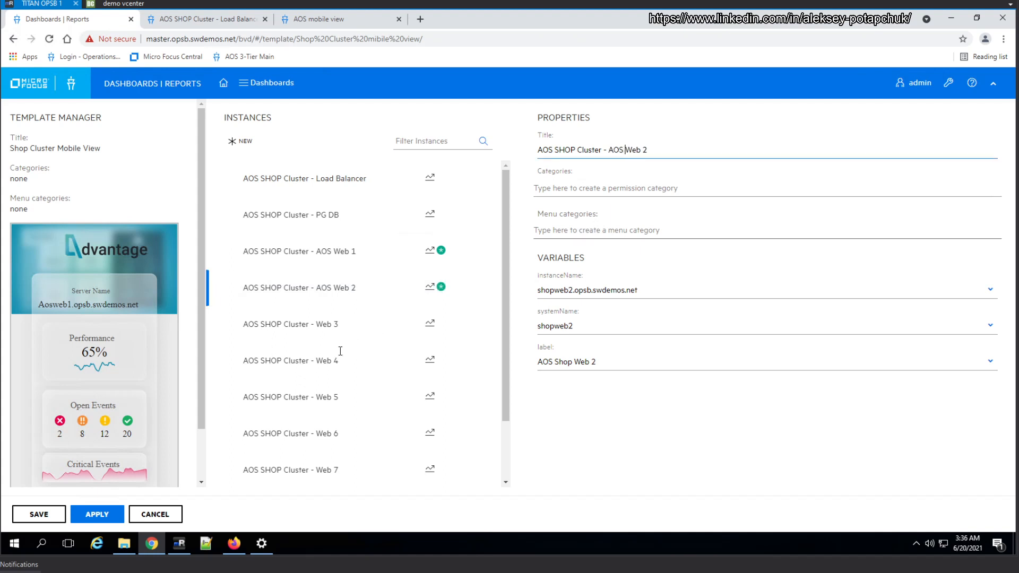
pyautogui.click(320, 340)
pyautogui.click(613, 150)
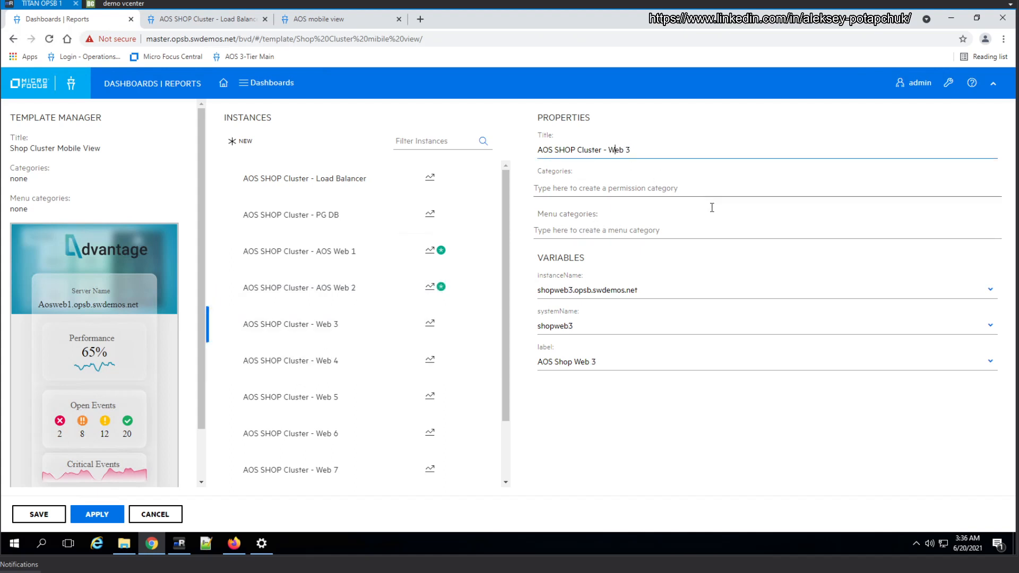
pyautogui.write('AOS')
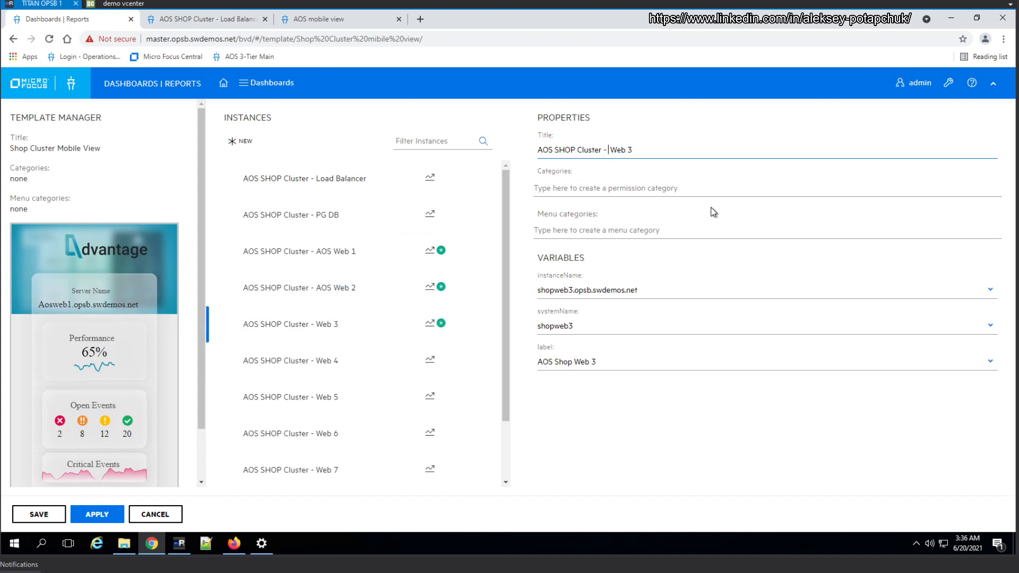
# Retitle the Web 4 and Web 5 instances as "AOS SHOP Cluster - AOS Web 4" and "AOS SHOP Cluster - AOS Web 5"
pyautogui.click(331, 372)
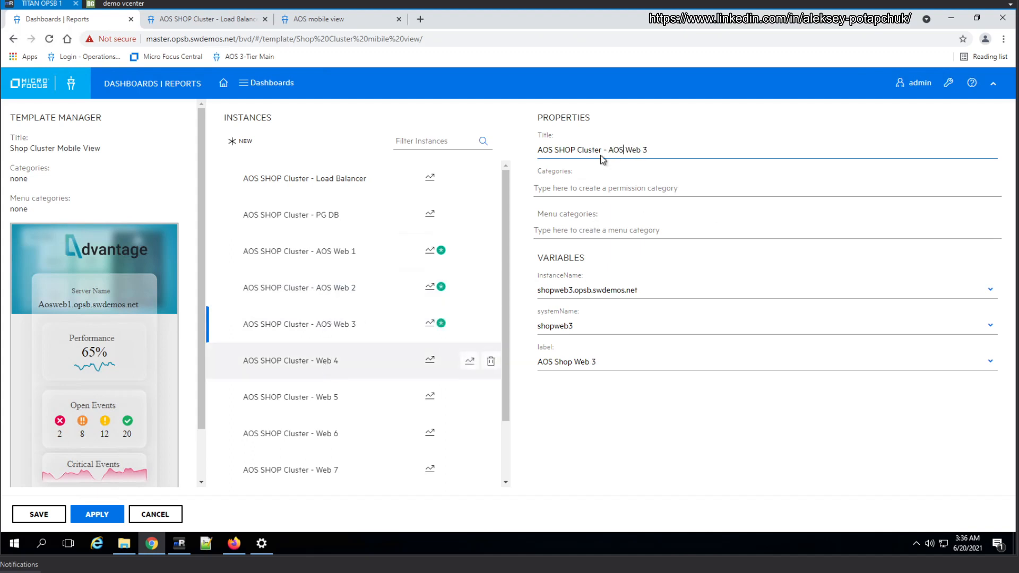
pyautogui.click(610, 151)
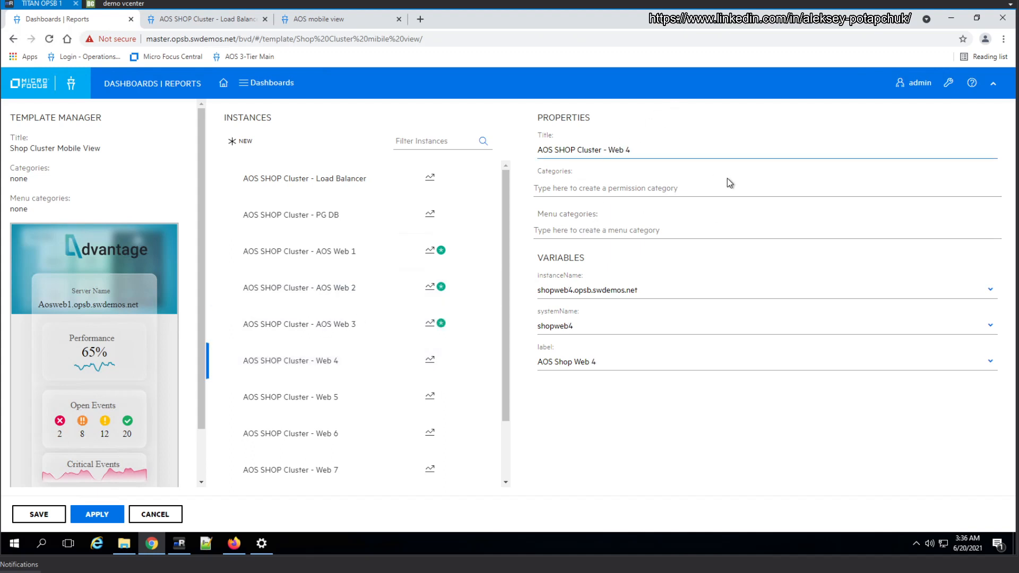
pyautogui.write('AOS')
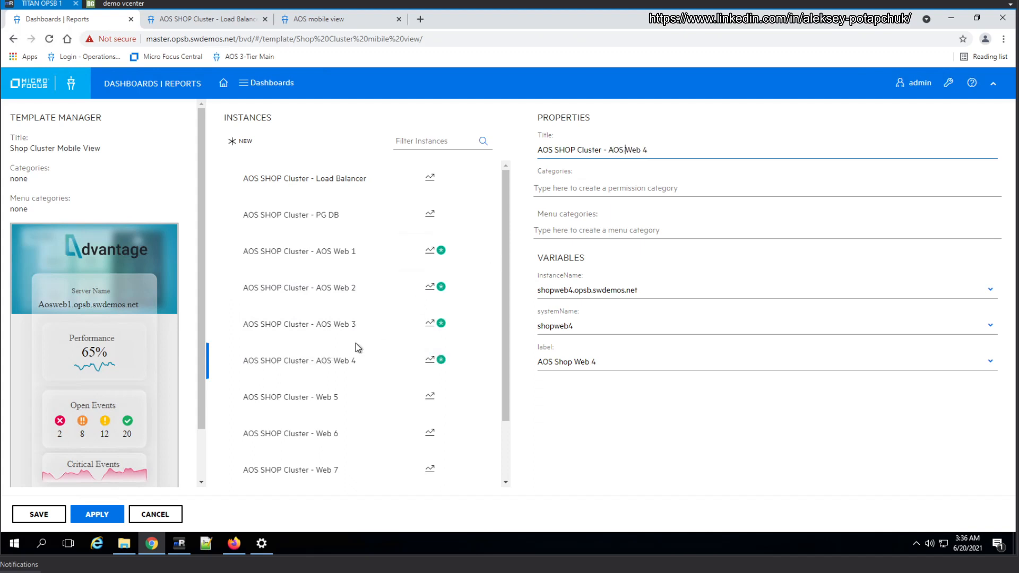
pyautogui.click(373, 399)
pyautogui.click(606, 151)
pyautogui.write('AOS')
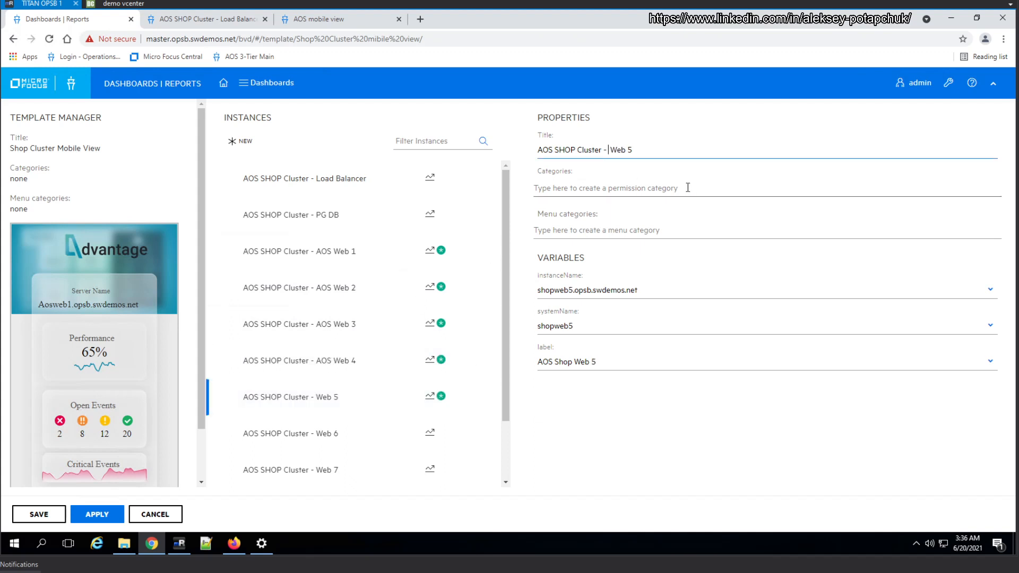
# Retitle the Web 6 and Web 7 instances as "AOS SHOP Cluster - AOS Web 6" and "AOS SHOP Cluster - AOS Web 7"
pyautogui.click(357, 435)
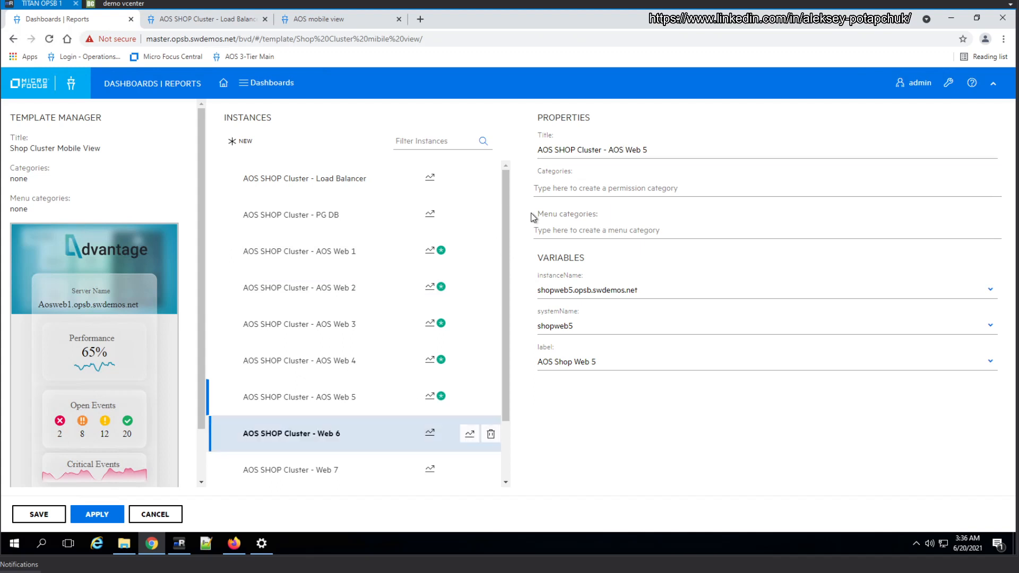
pyautogui.click(612, 150)
pyautogui.write('AOS')
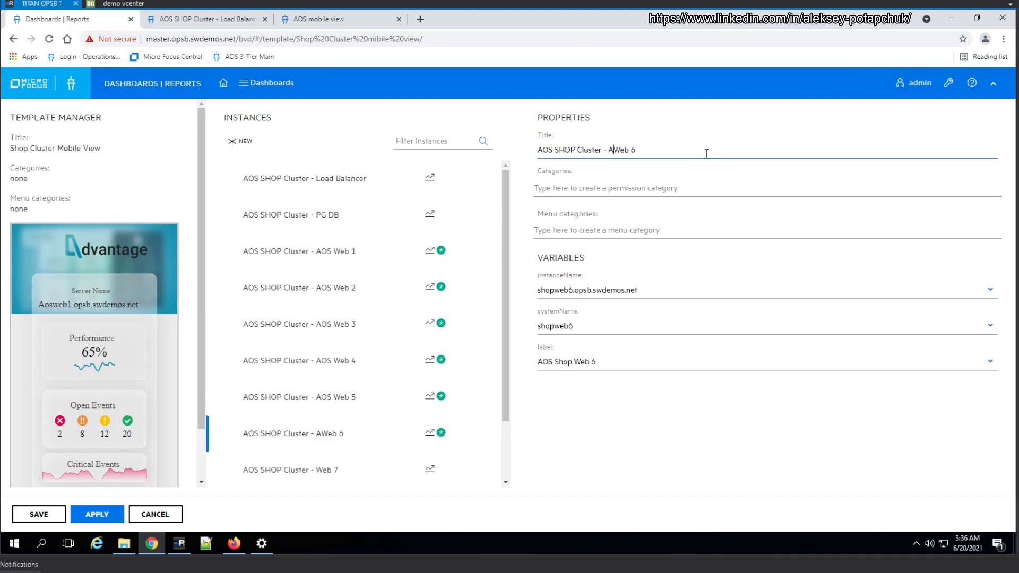
pyautogui.click(365, 468)
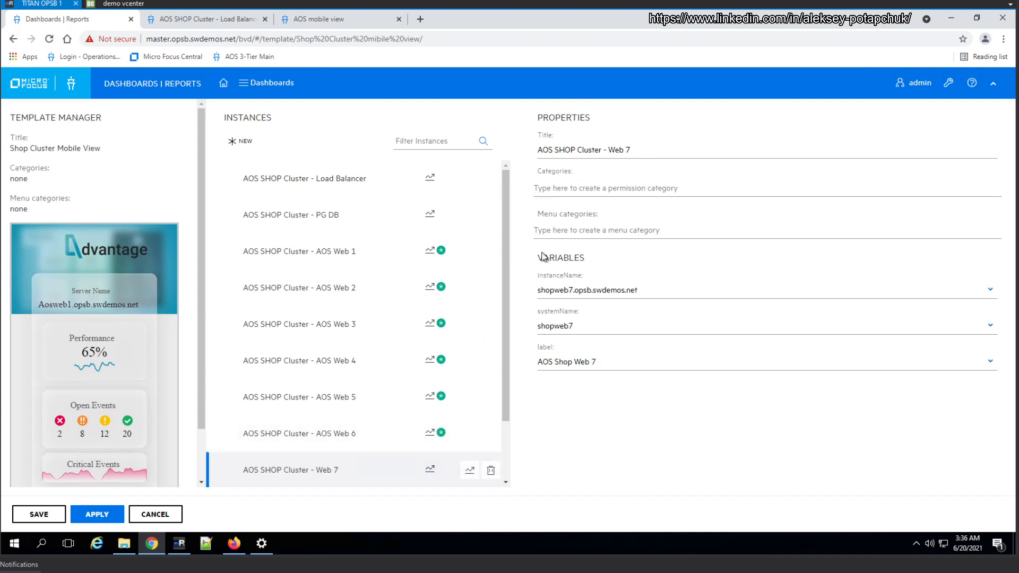
pyautogui.click(607, 151)
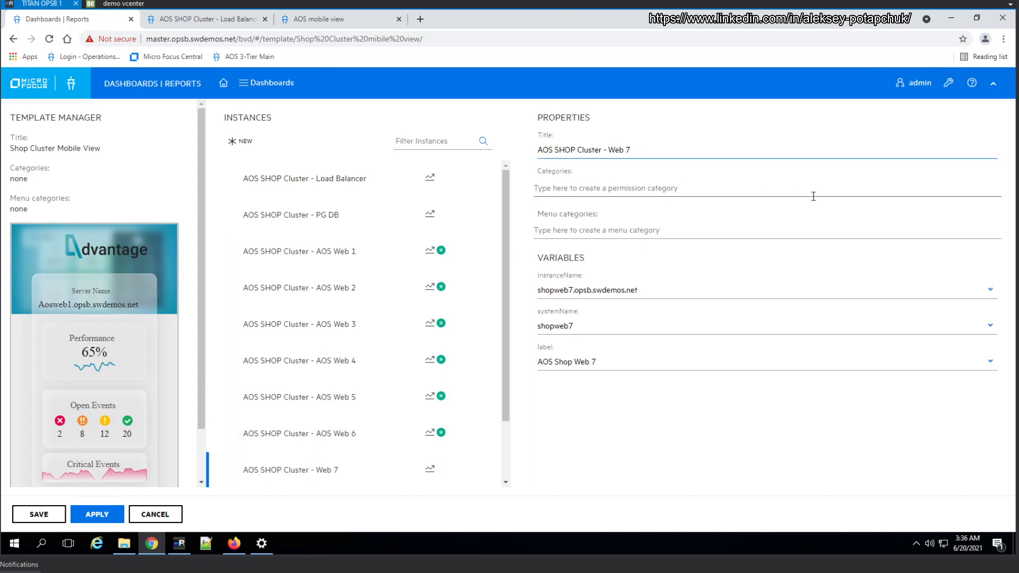
pyautogui.write('AOS')
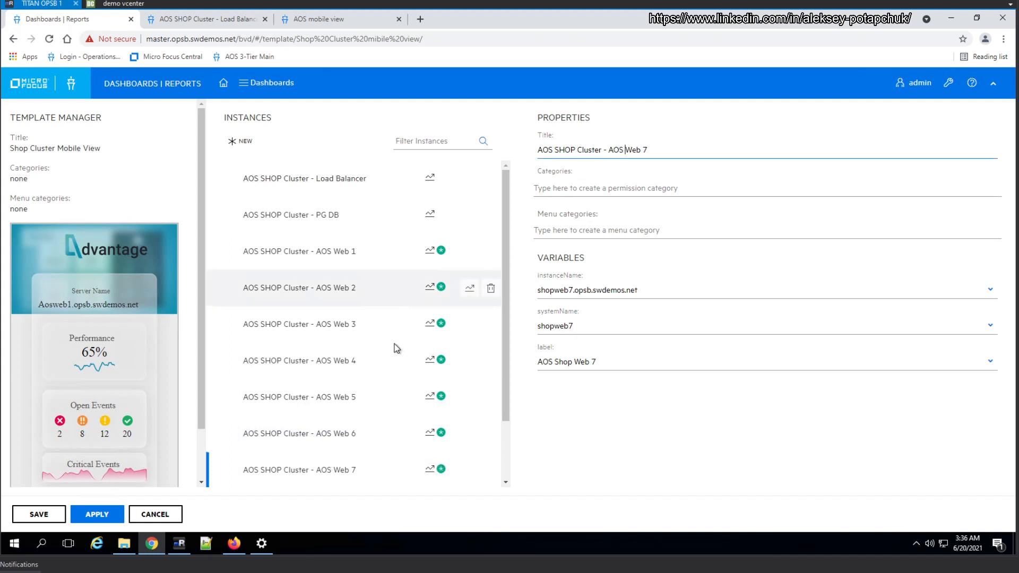
# Retitle the Web 8 instance as "AOS SHOP Cluster - AOS Web 8" and apply the instance title changes
pyautogui.scroll(-2, 394, 347)
pyautogui.click(358, 428)
pyautogui.click(608, 152)
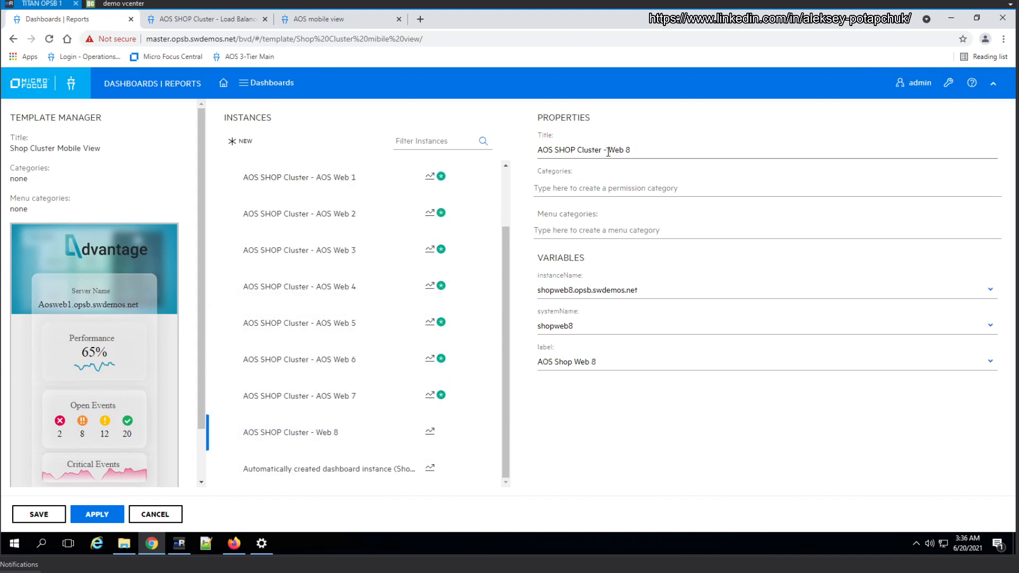
pyautogui.write('A OS')
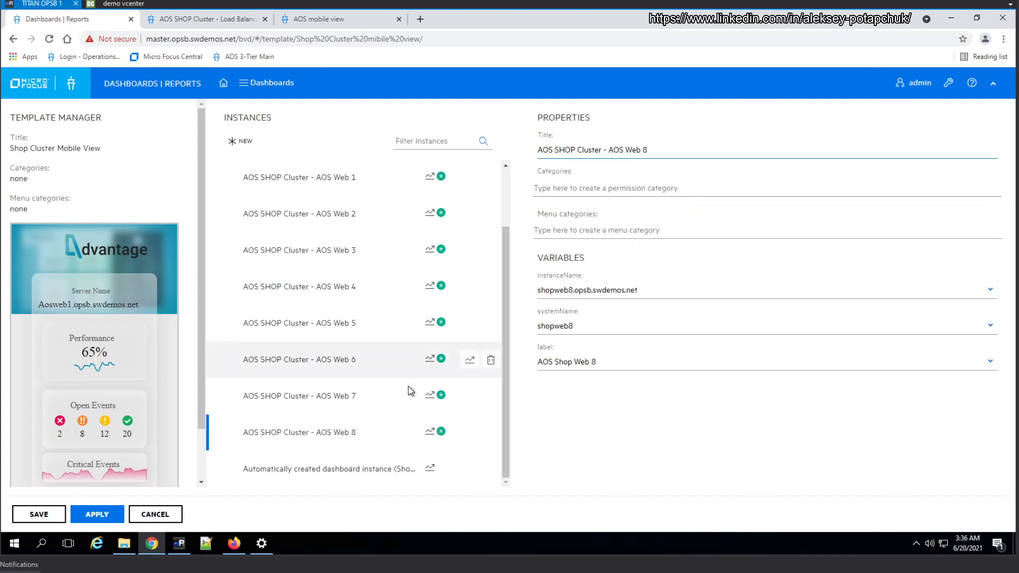
pyautogui.scroll(2, 419, 371)
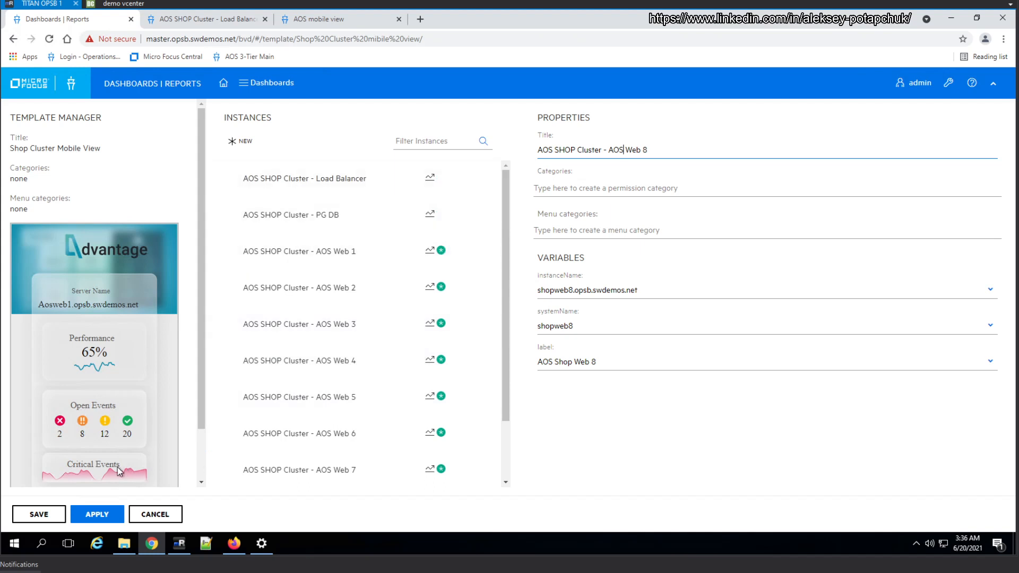
pyautogui.click(96, 514)
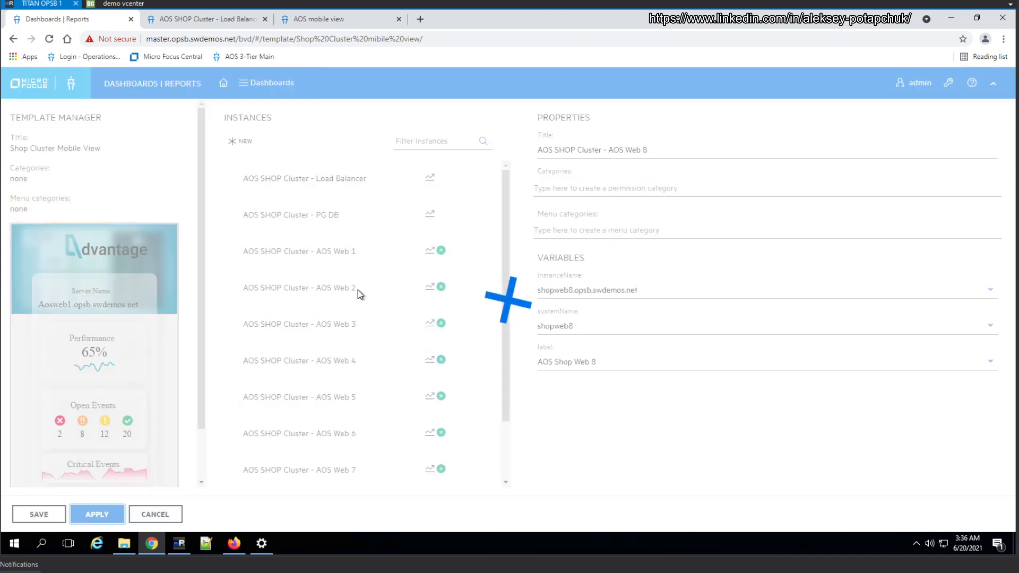
# Reload the load balancer dashboard and open the AOS SHOP Cluster - PG DB dashboard from the dashboard list
pyautogui.click(212, 18)
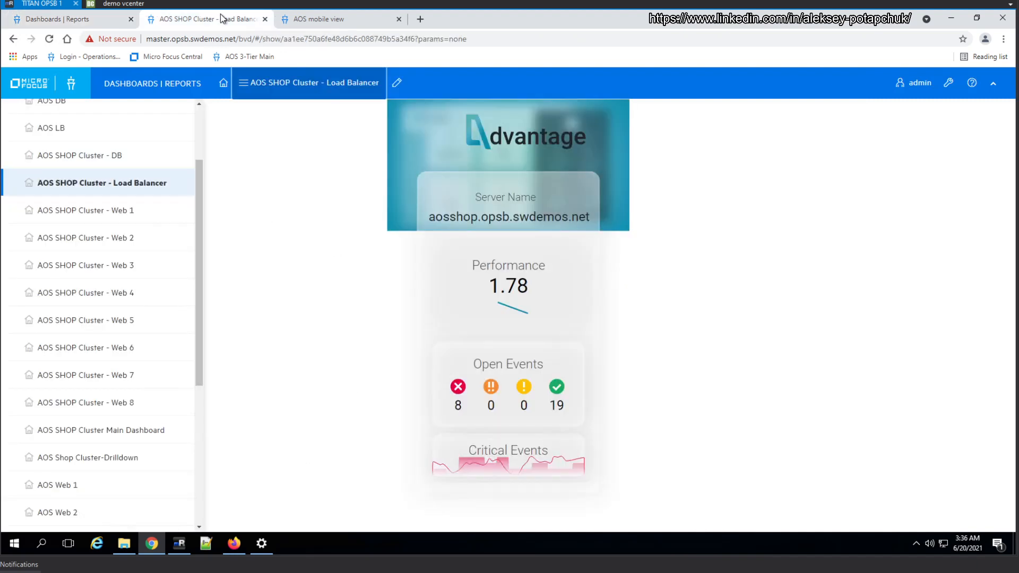
pyautogui.press('F5')
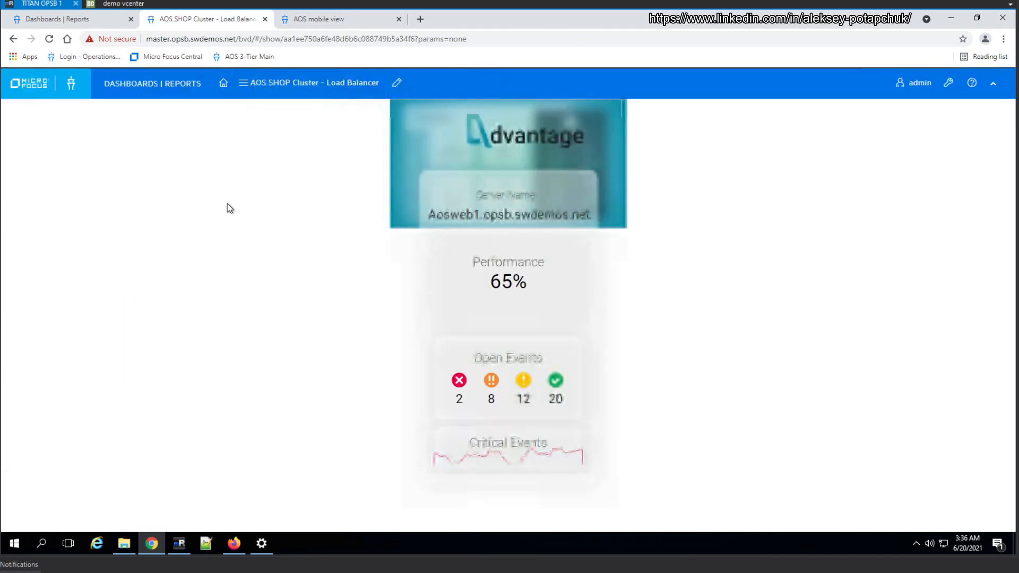
pyautogui.click(297, 82)
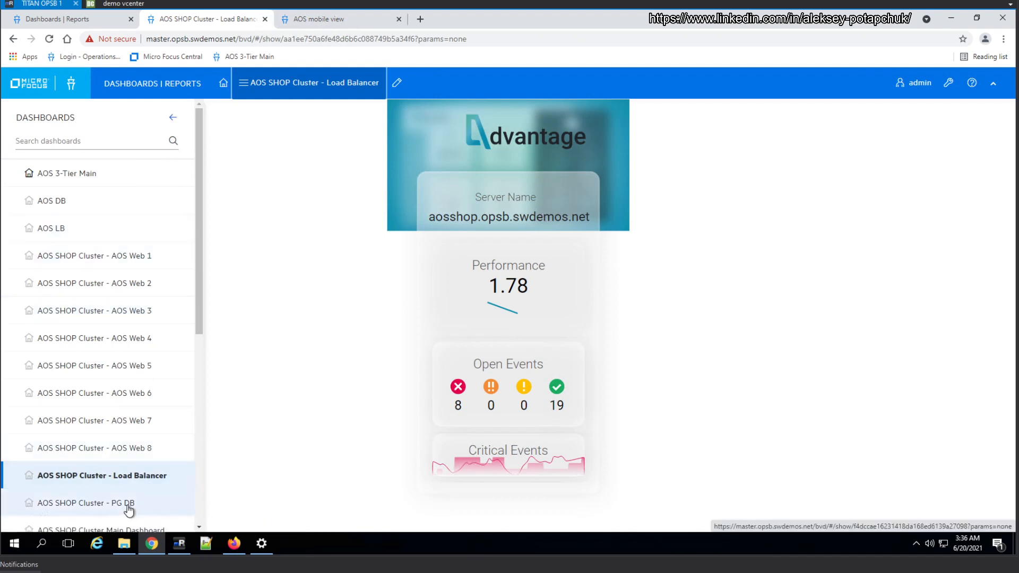
pyautogui.click(260, 367)
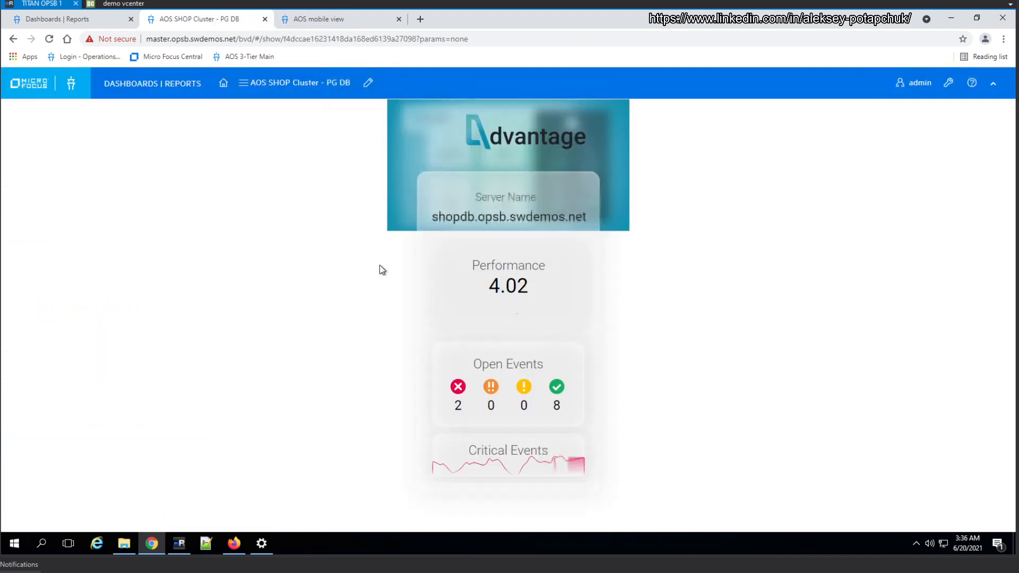
# In the template manager, rename the PG DB instance to "AOS SHOP Cluster - DB" and apply the change
pyautogui.click(90, 22)
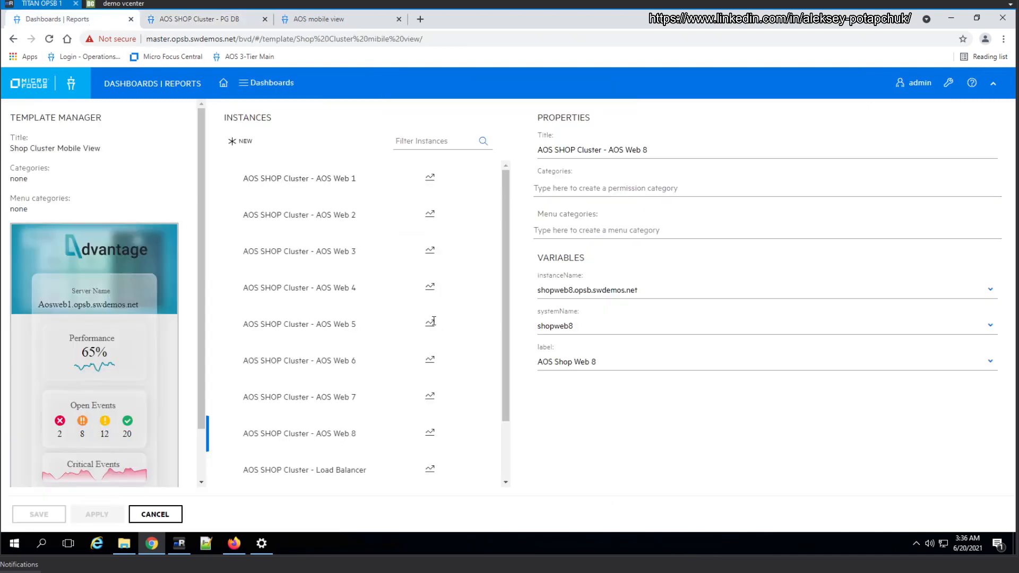
pyautogui.scroll(-2, 432, 357)
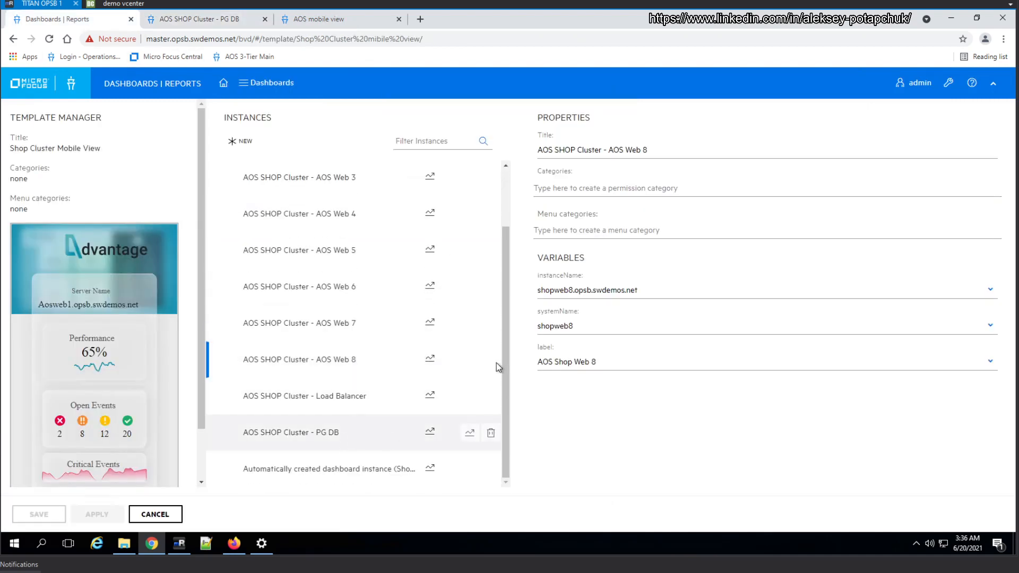
pyautogui.click(371, 432)
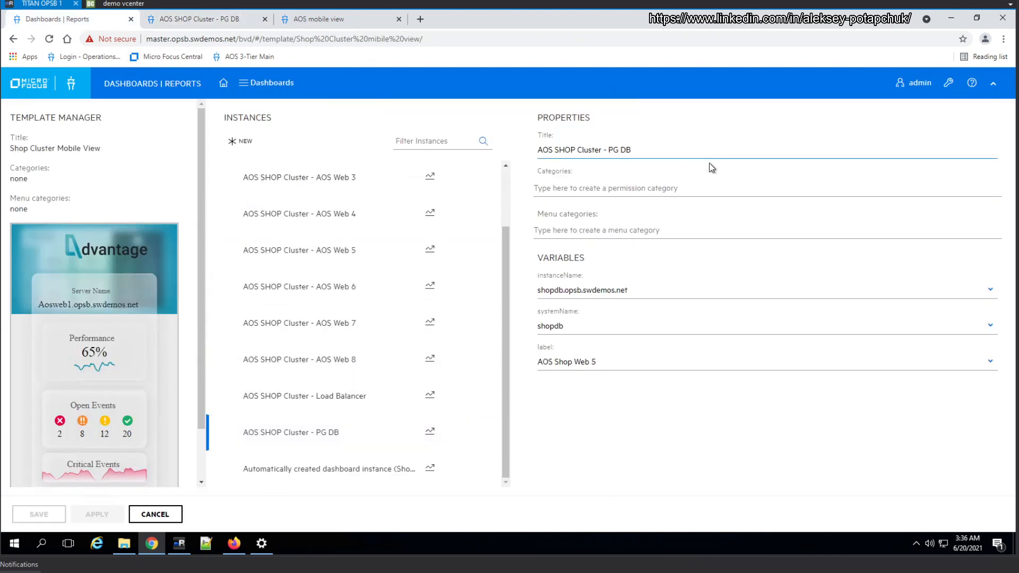
pyautogui.press('BackSpace')
pyautogui.press('BackSpace')
pyautogui.press('BackSpace')
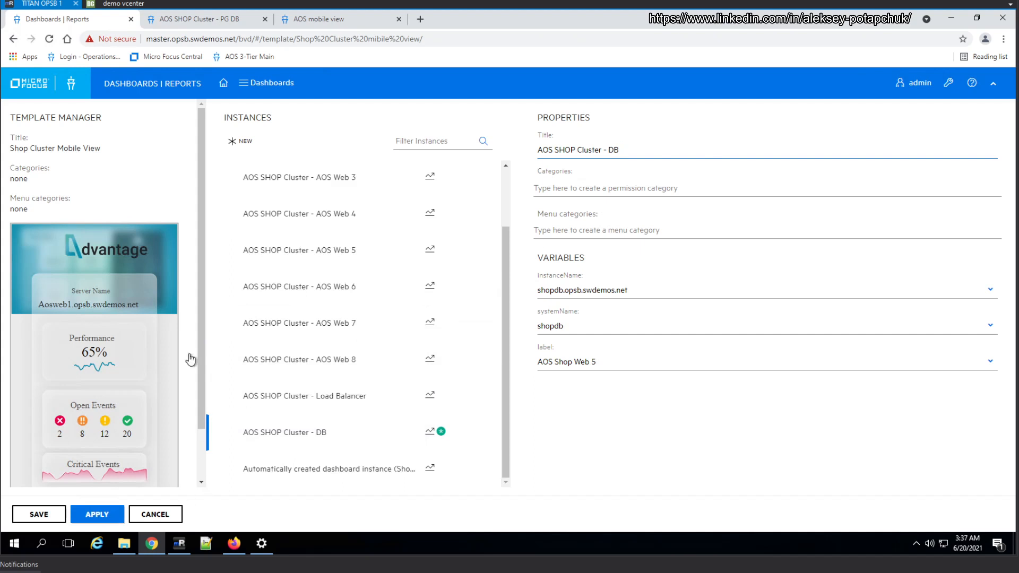
# View the AOS SHOP Cluster - AOS Web 5 dashboard from the dashboard list and return to the template manager
pyautogui.click(194, 20)
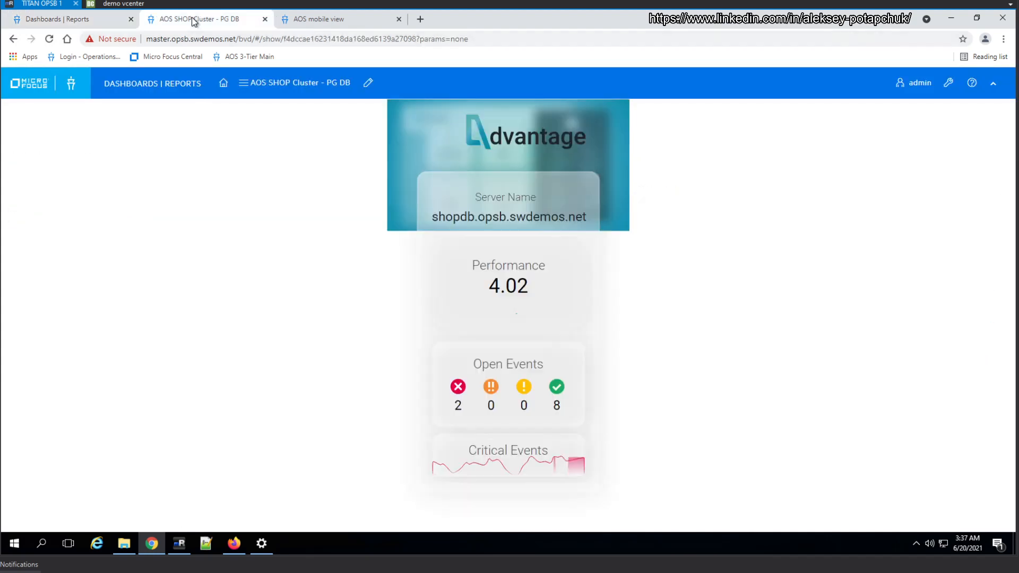
pyautogui.click(247, 84)
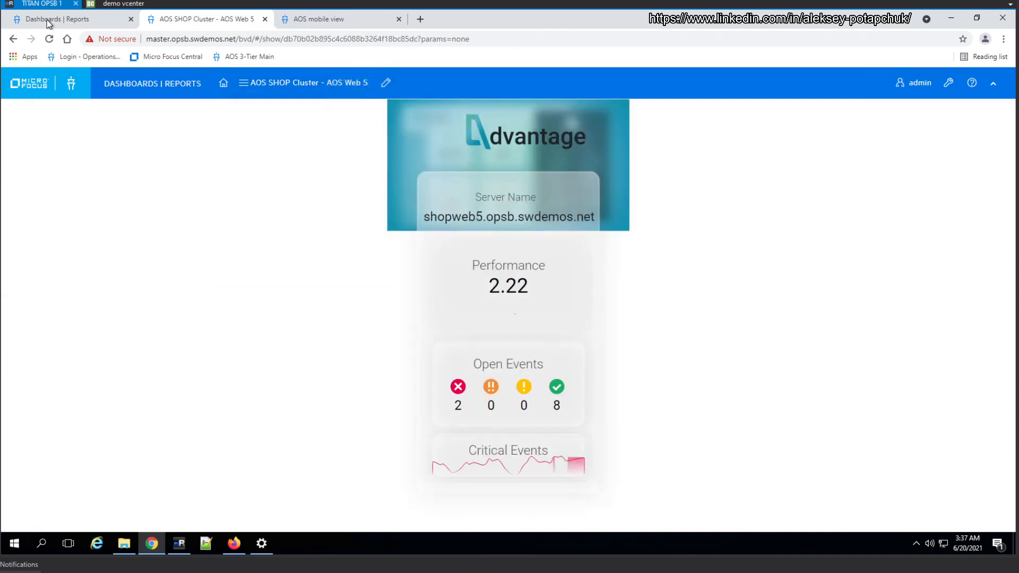
pyautogui.click(47, 22)
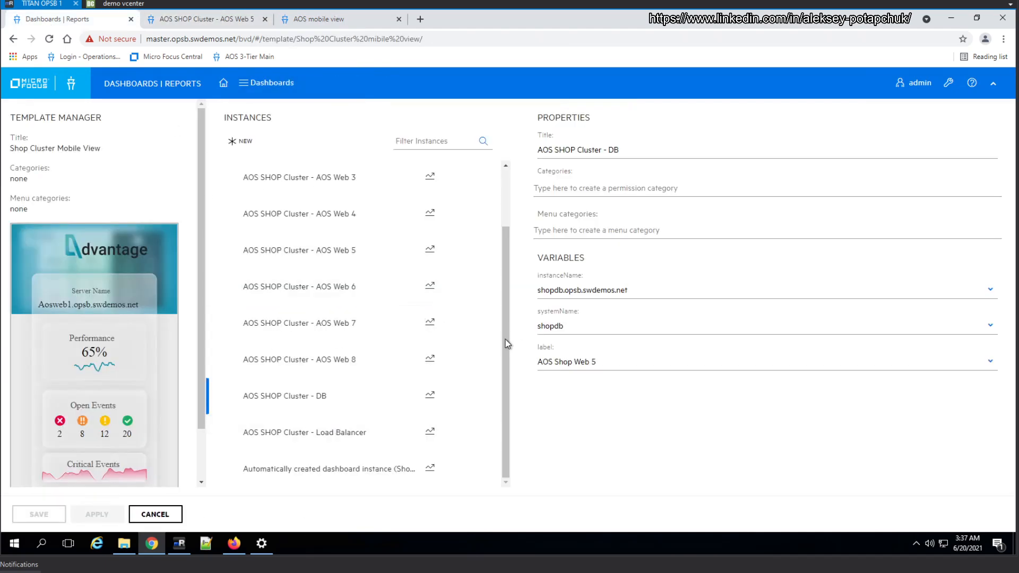
# Select the AOS Web 1 instance and review its properties and the full list of template instances
pyautogui.scroll(3, 482, 222)
pyautogui.click(337, 182)
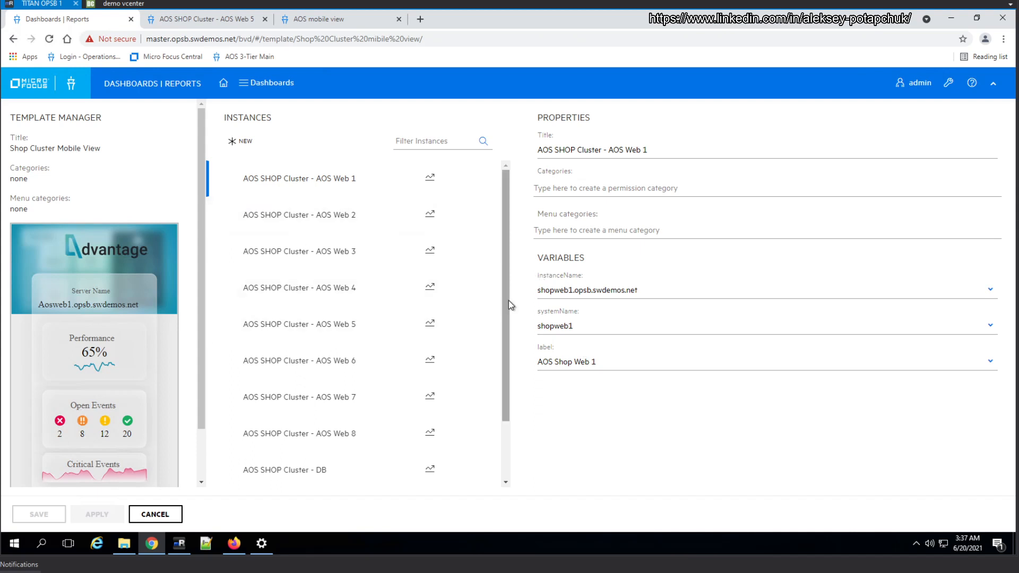
pyautogui.scroll(-2, 505, 374)
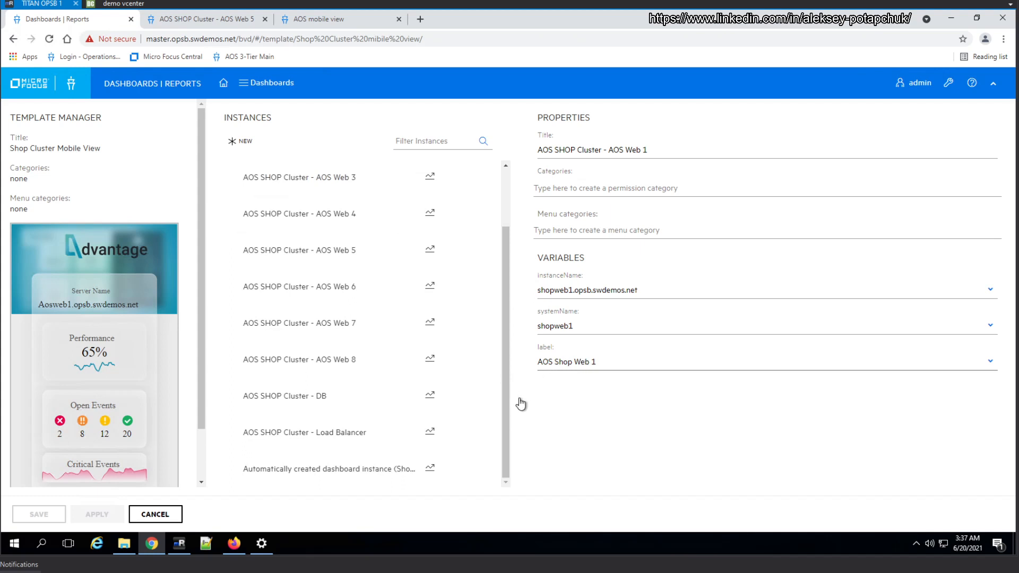
pyautogui.moveTo(506, 406); pyautogui.dragTo(518, 257)
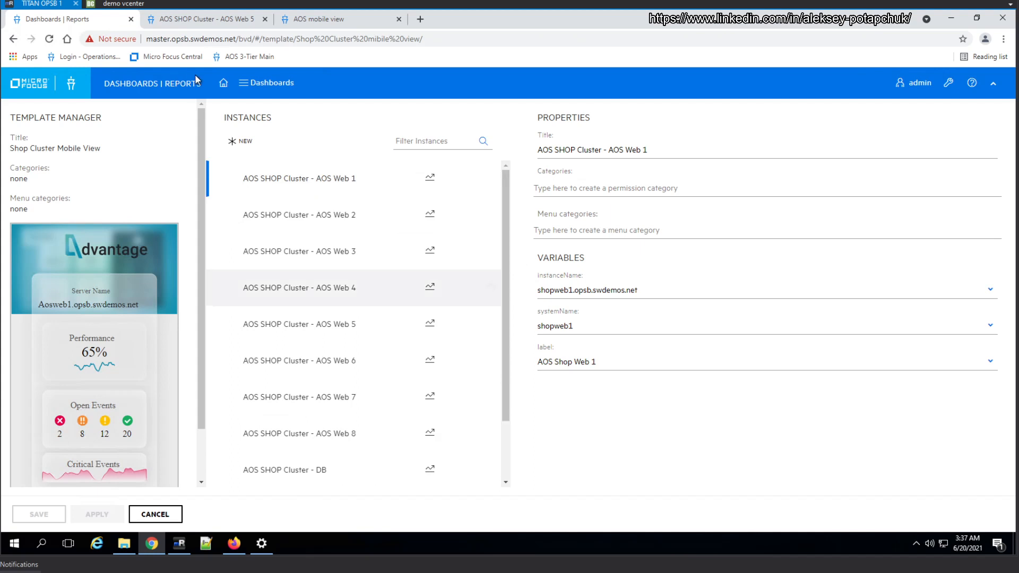
pyautogui.moveTo(151, 542)
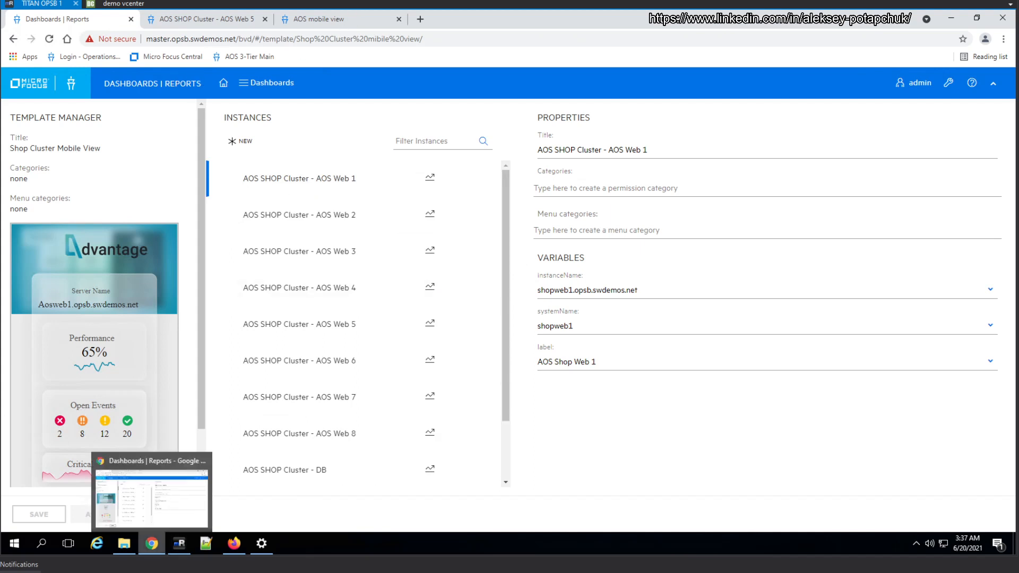